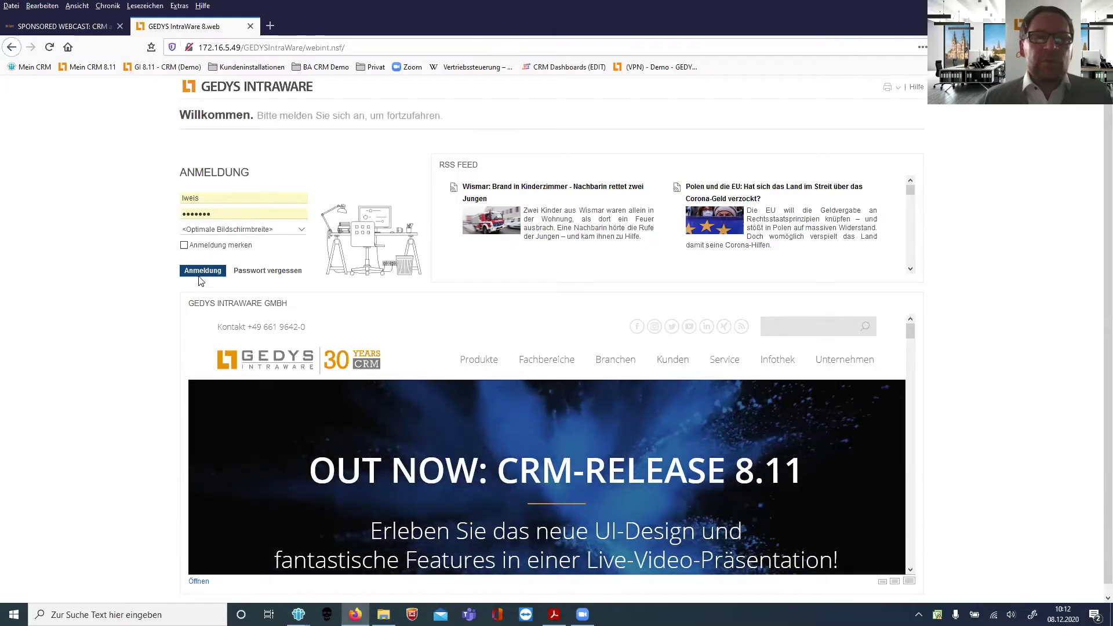
- Log in with the prefilled credentials, then open the Deisenweiss GmbH record from the Customer Journey Übersicht and review its basic data
key(Return)
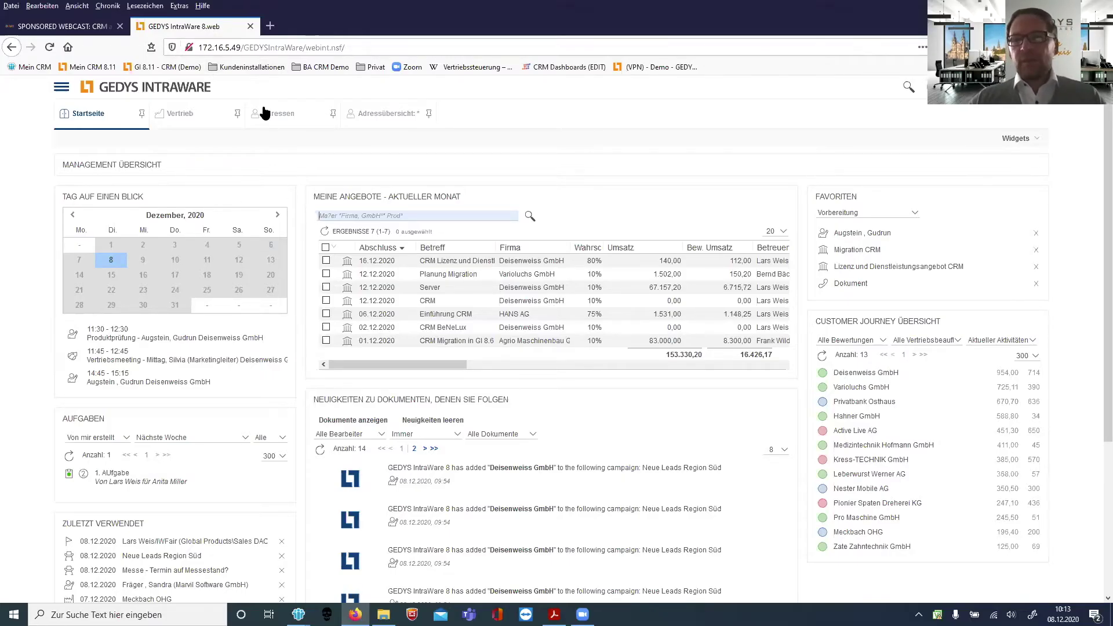
click(859, 375)
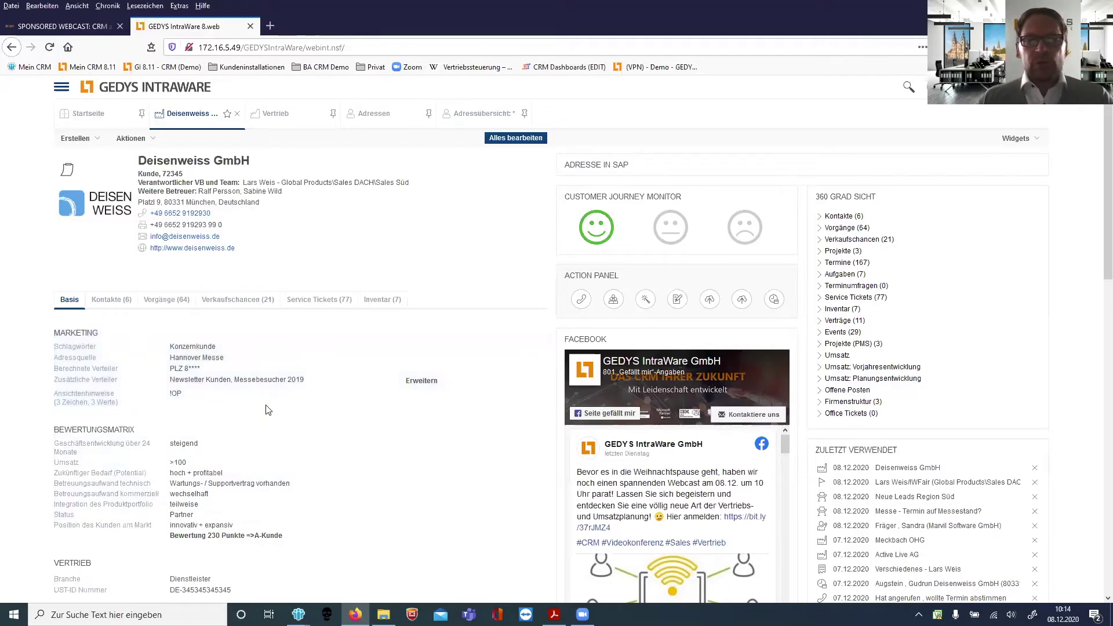
scroll(220, 351, down, 2)
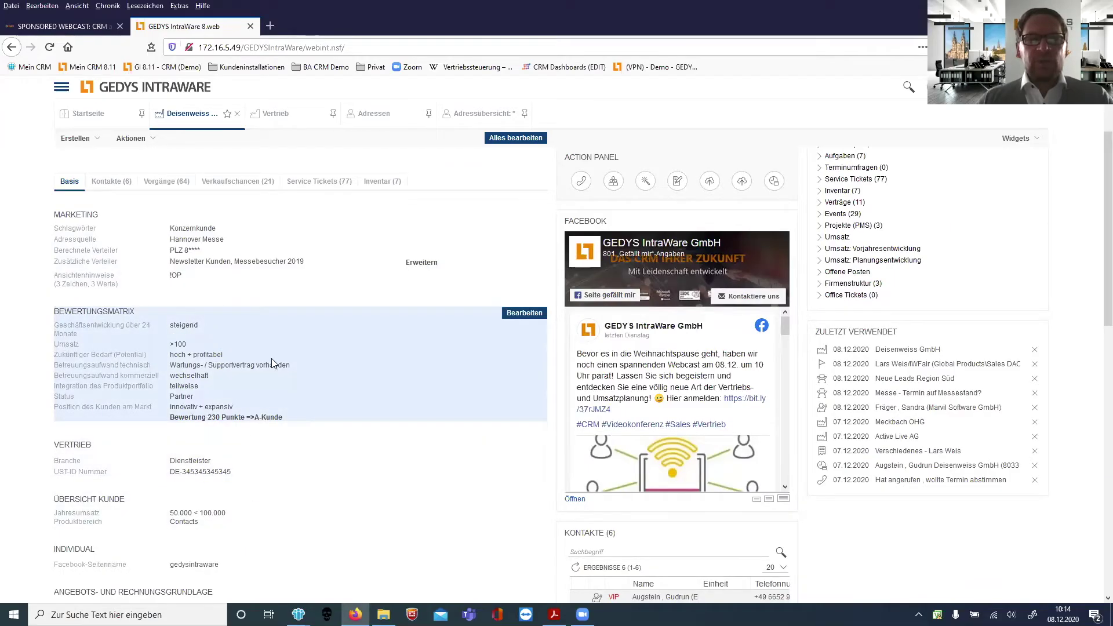
scroll(283, 464, up, 1)
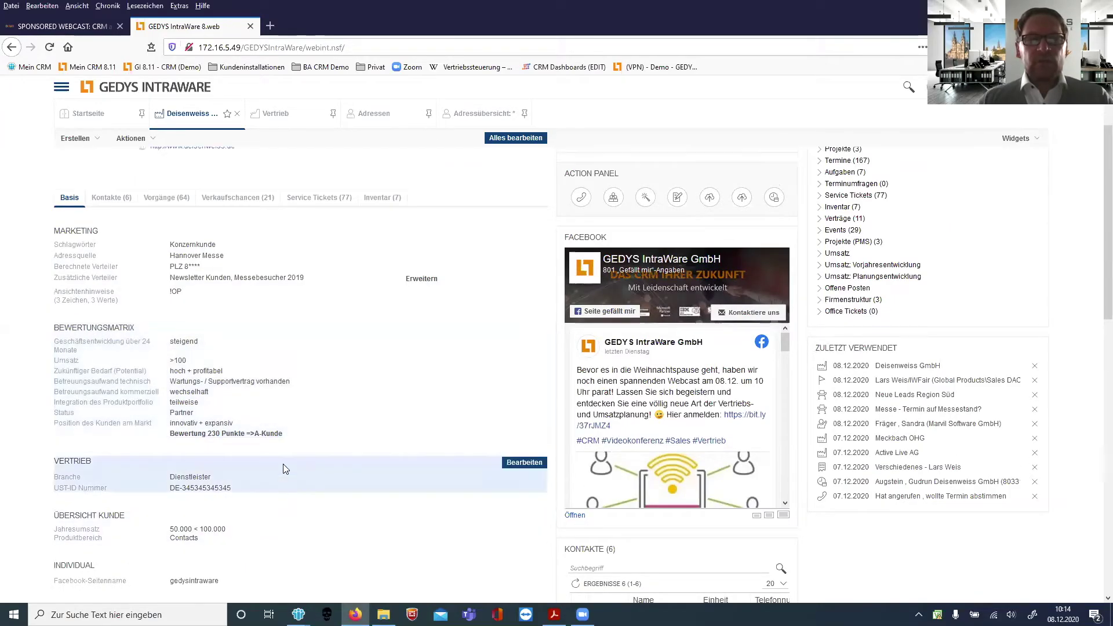
scroll(283, 464, up, 2)
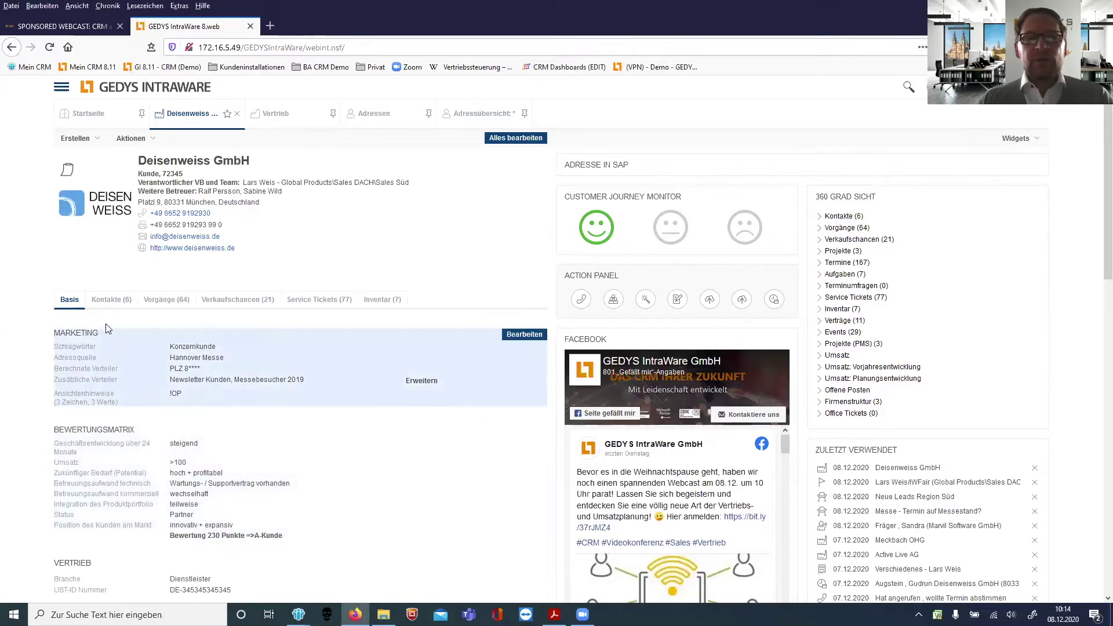
- Review the contacts of Deisenweiss GmbH and its list of Vorgänge
click(113, 301)
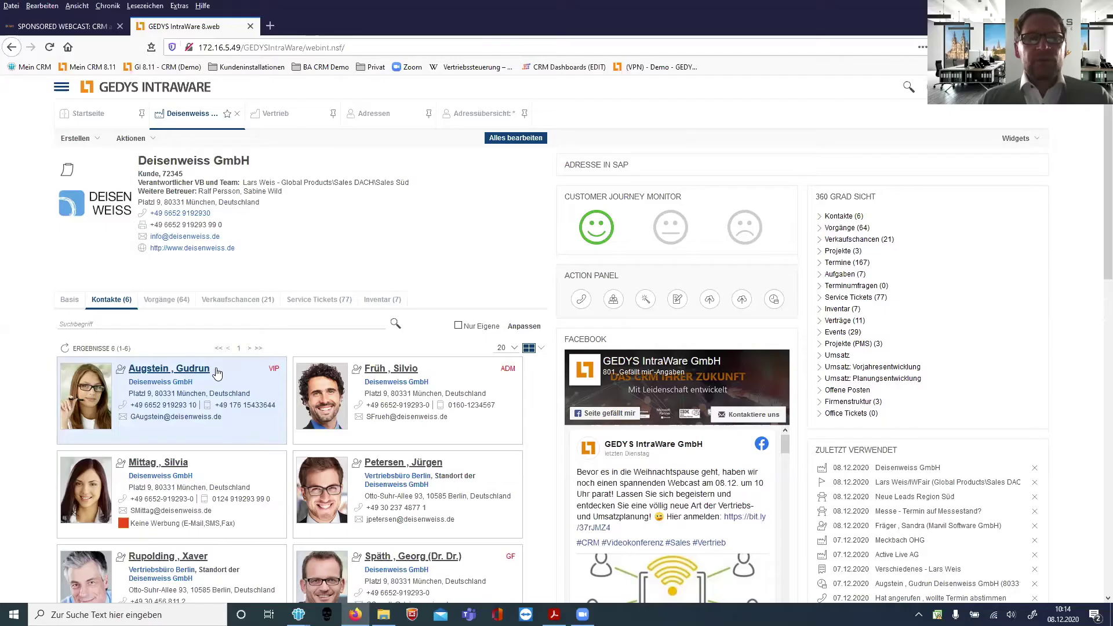
mouse_move(121, 374)
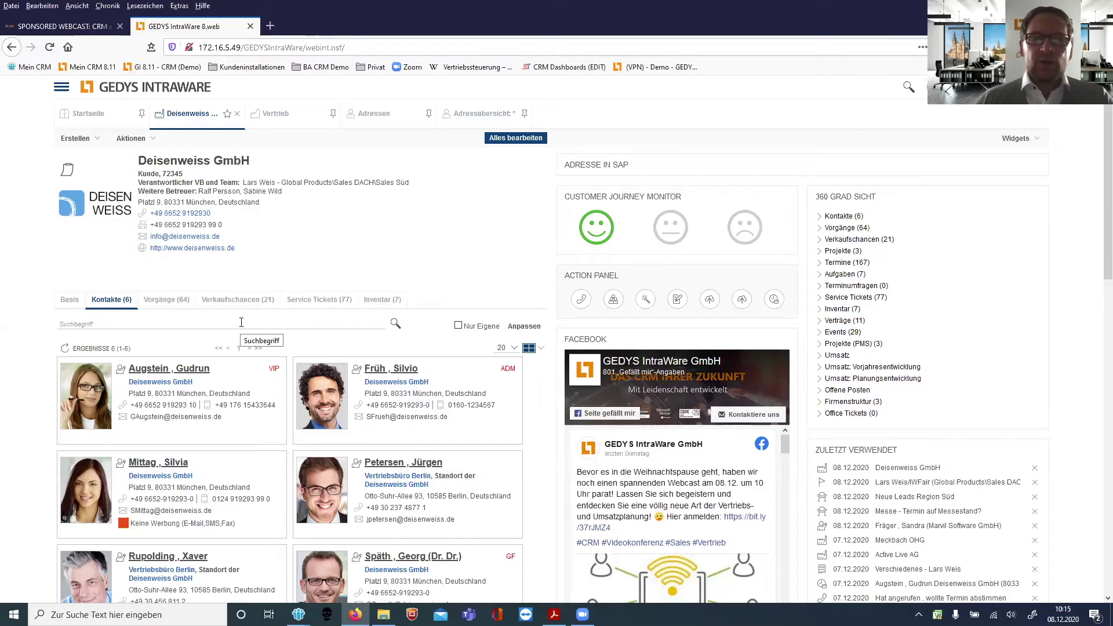
click(172, 304)
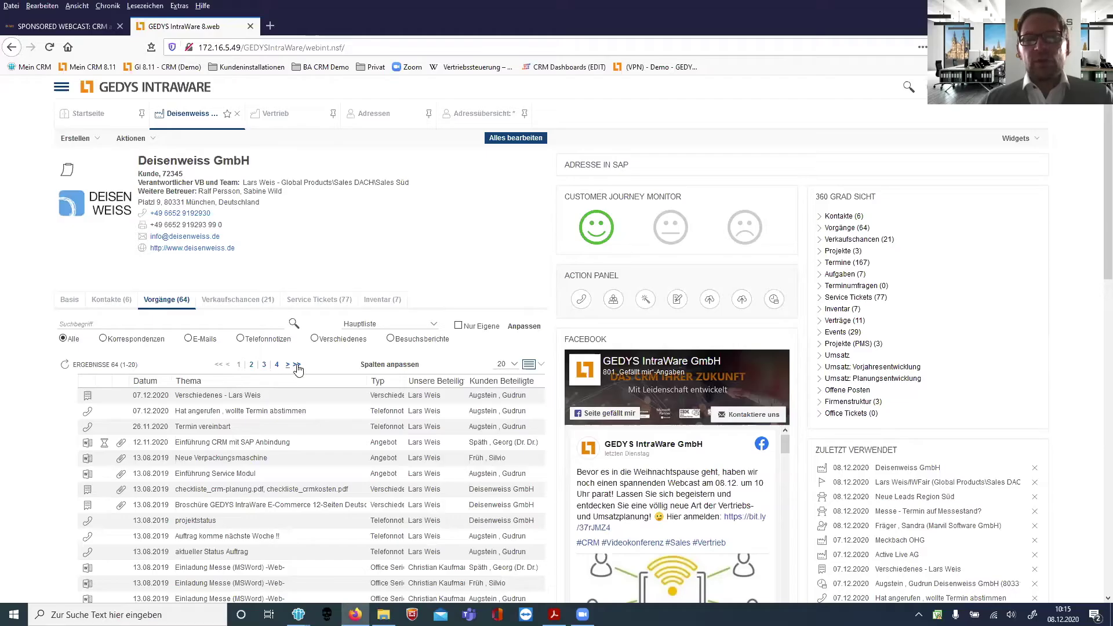
scroll(275, 386, down, 2)
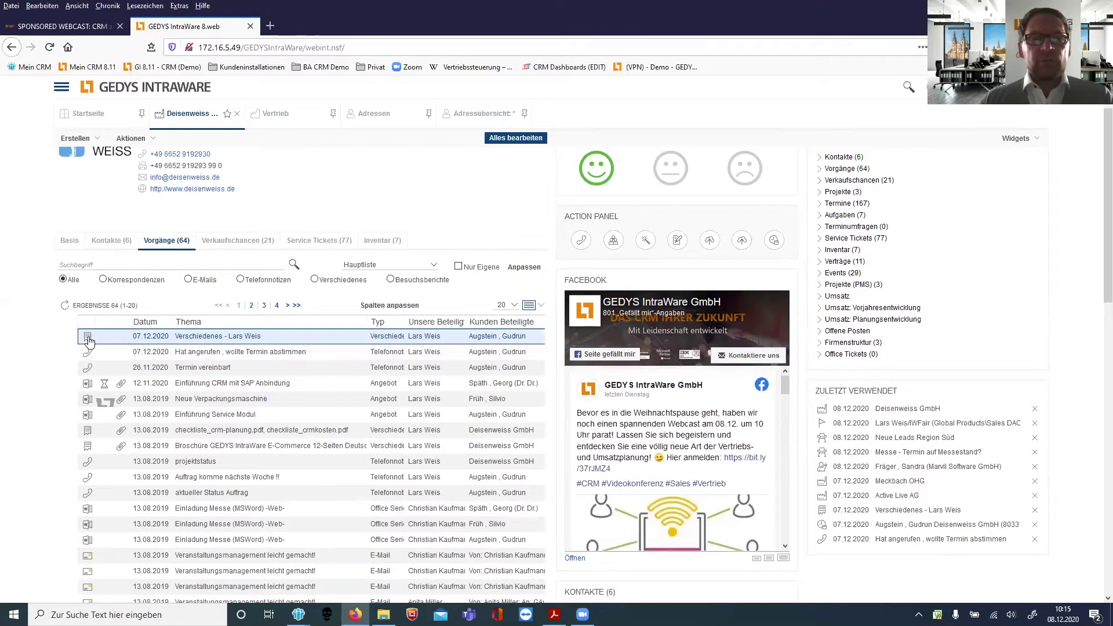
mouse_move(88, 341)
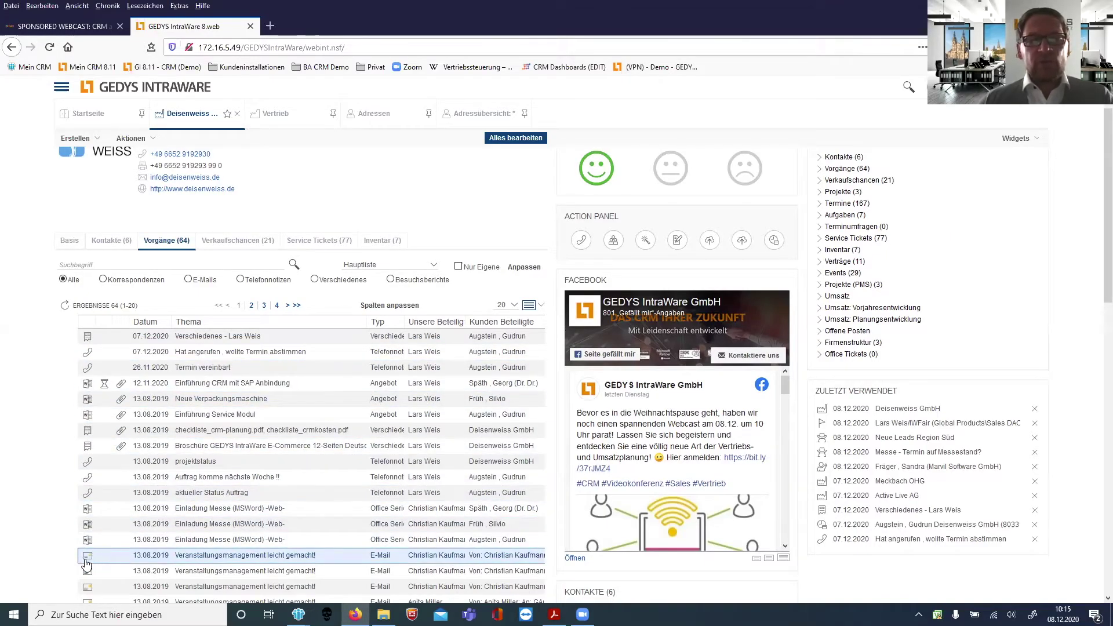
mouse_move(87, 560)
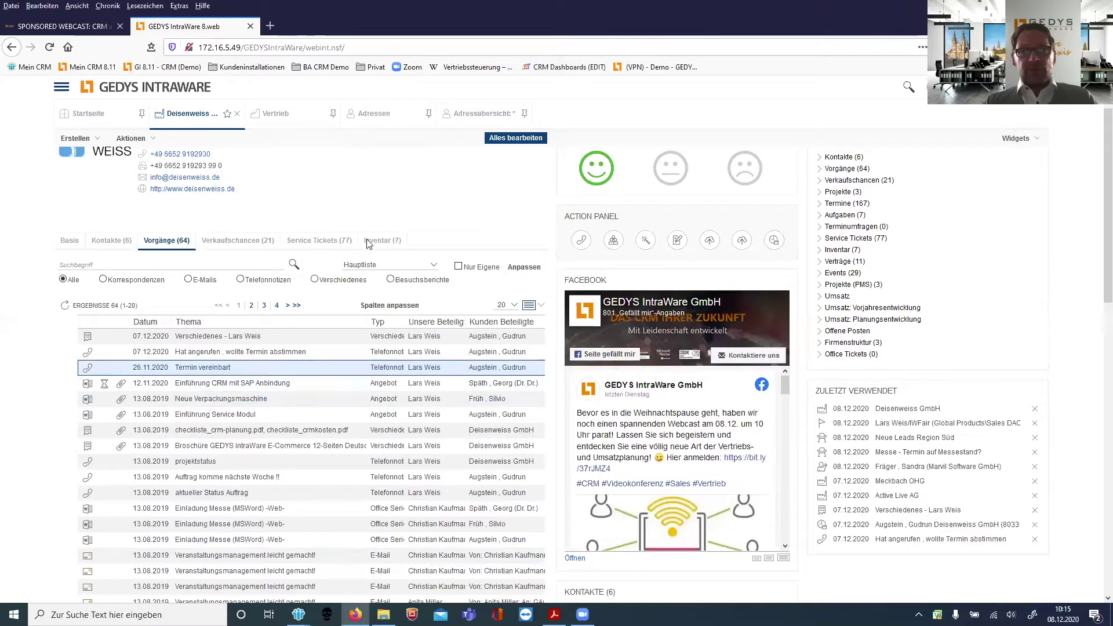
scroll(379, 151, up, 1)
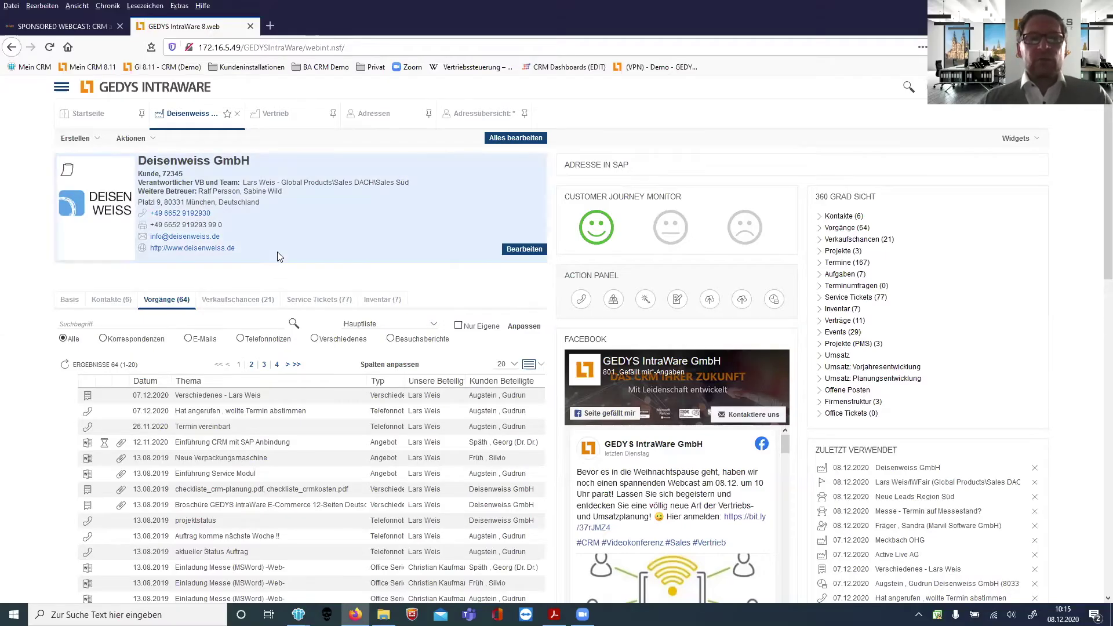
- Show the Verkaufschancen of Deisenweiss GmbH and dismiss the chat window covering the record
click(231, 300)
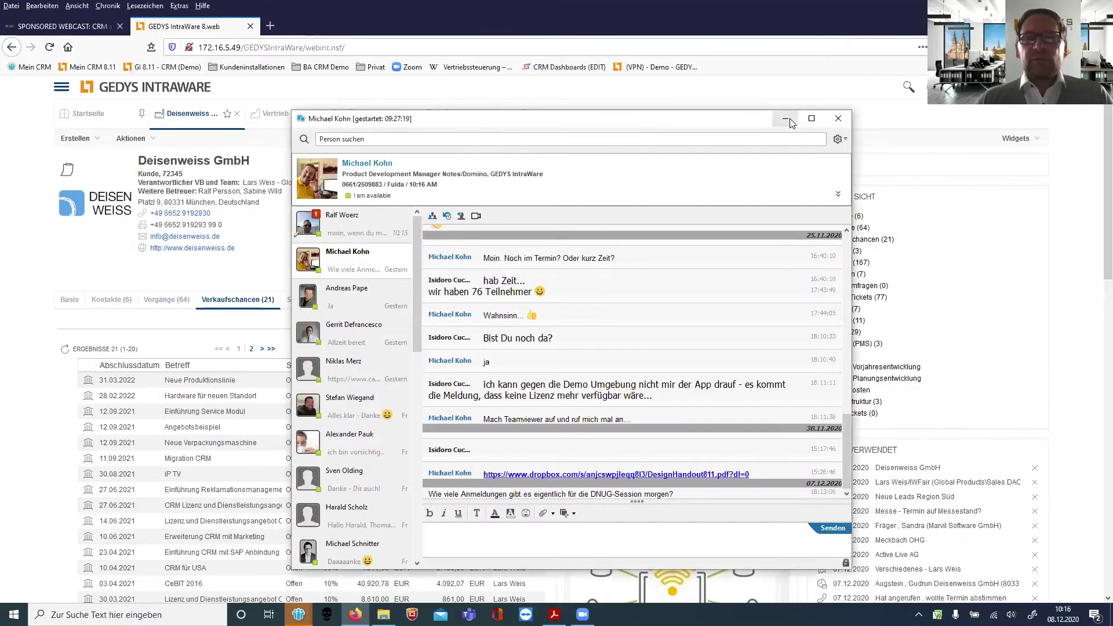
click(786, 119)
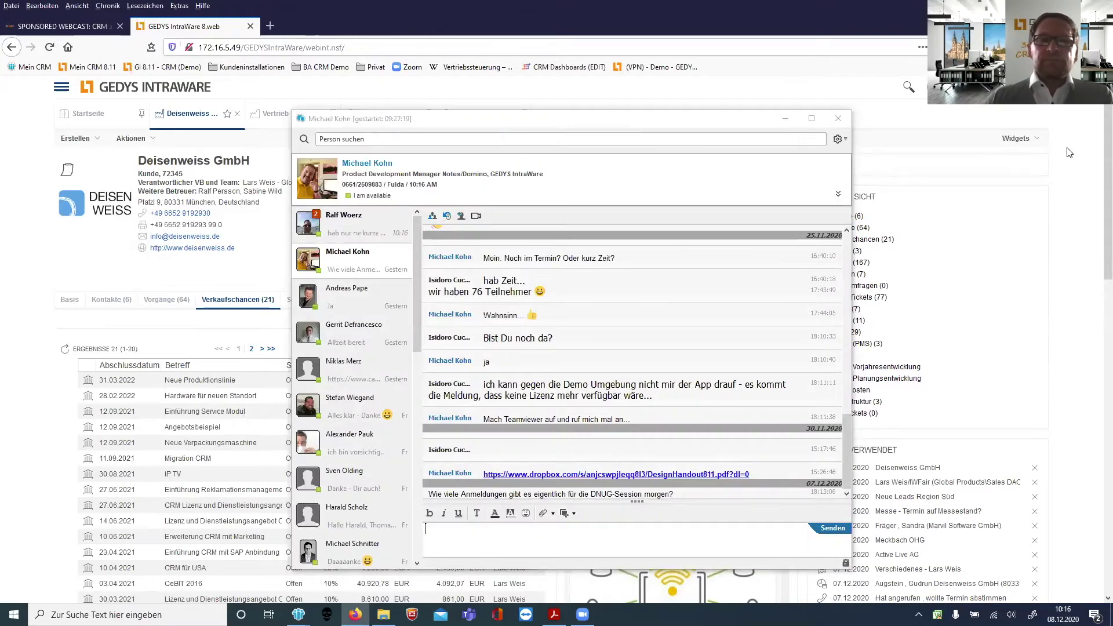
click(835, 119)
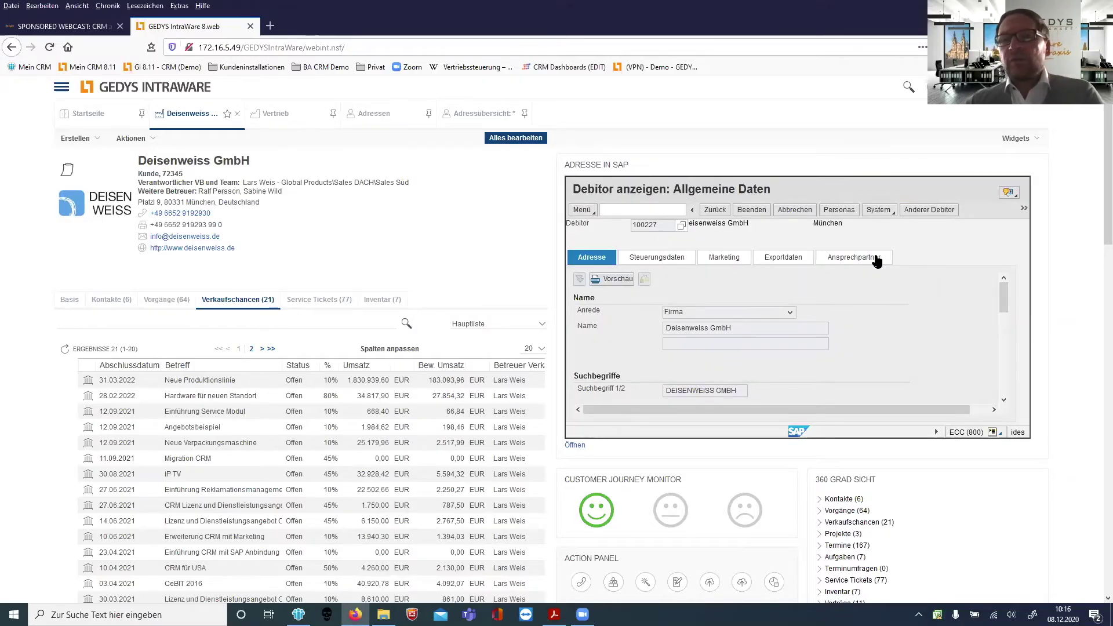
- Look through the Springen options in the embedded SAP debtor view, then collapse the Adresse in SAP widget
click(587, 213)
mouse_move(603, 250)
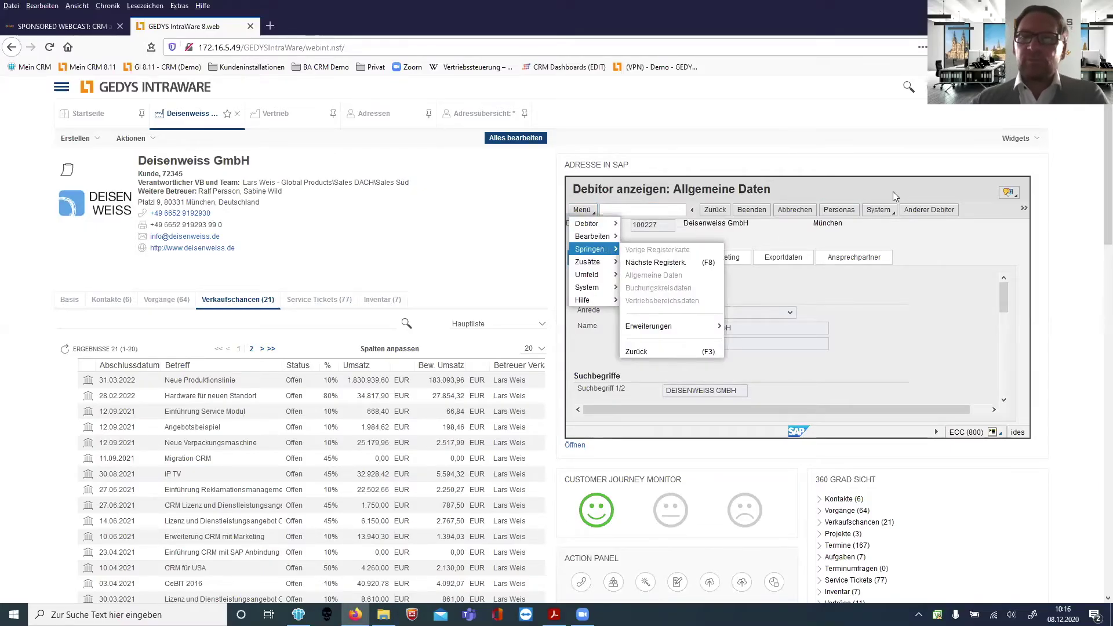
click(997, 165)
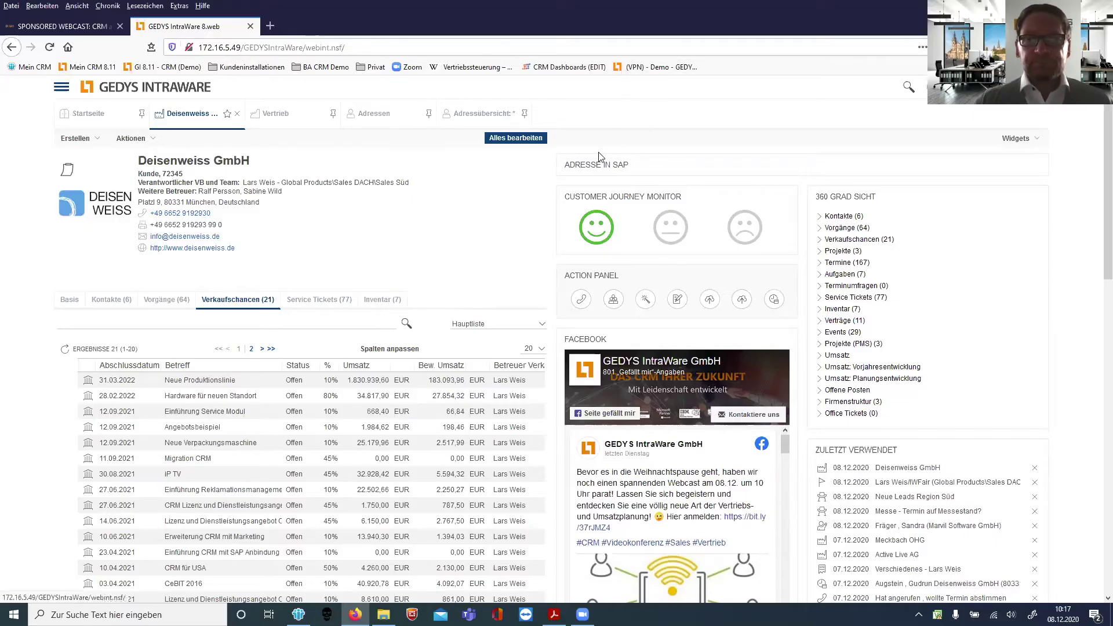
- Return to the Startseite and view the appointments for 9 December 2020, checking January 2021 in the calendar before going back to December
click(87, 113)
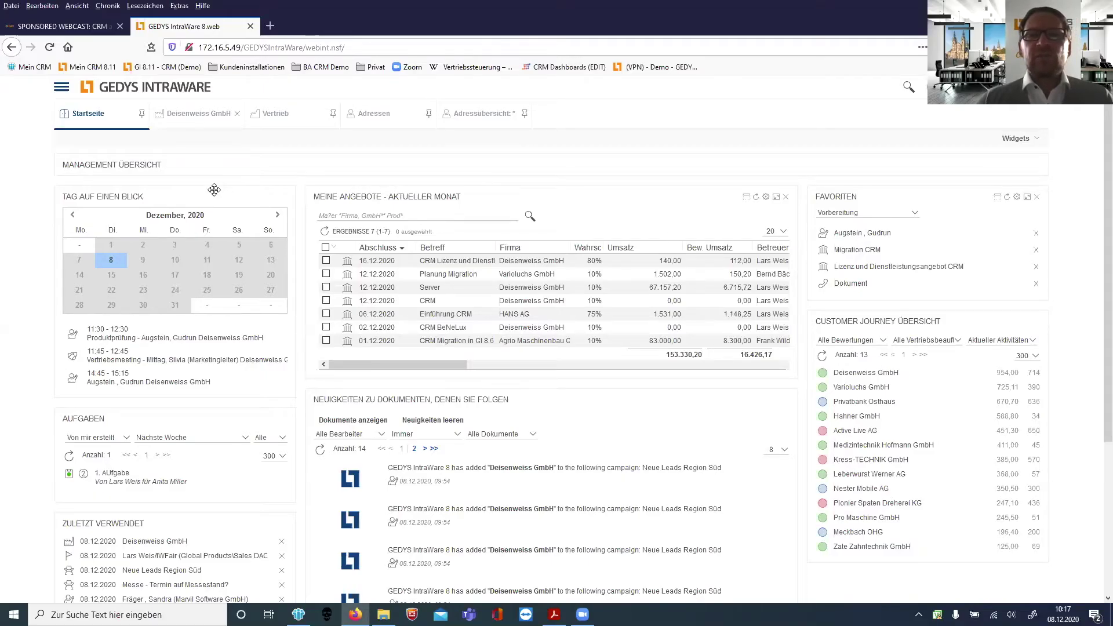
drag(204, 183, 213, 191)
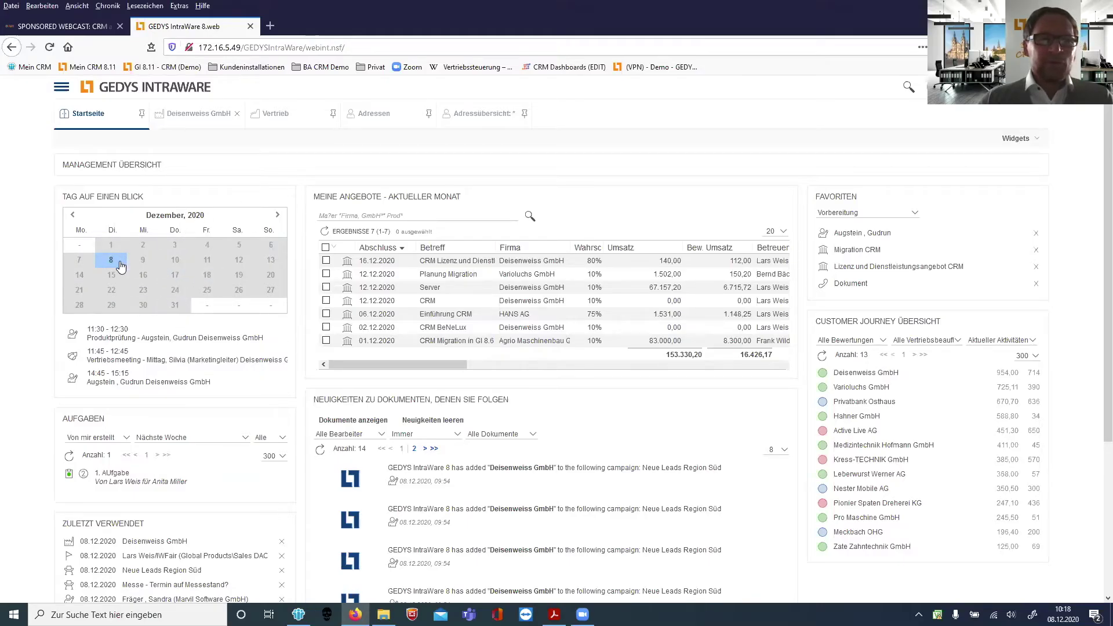
mouse_move(120, 265)
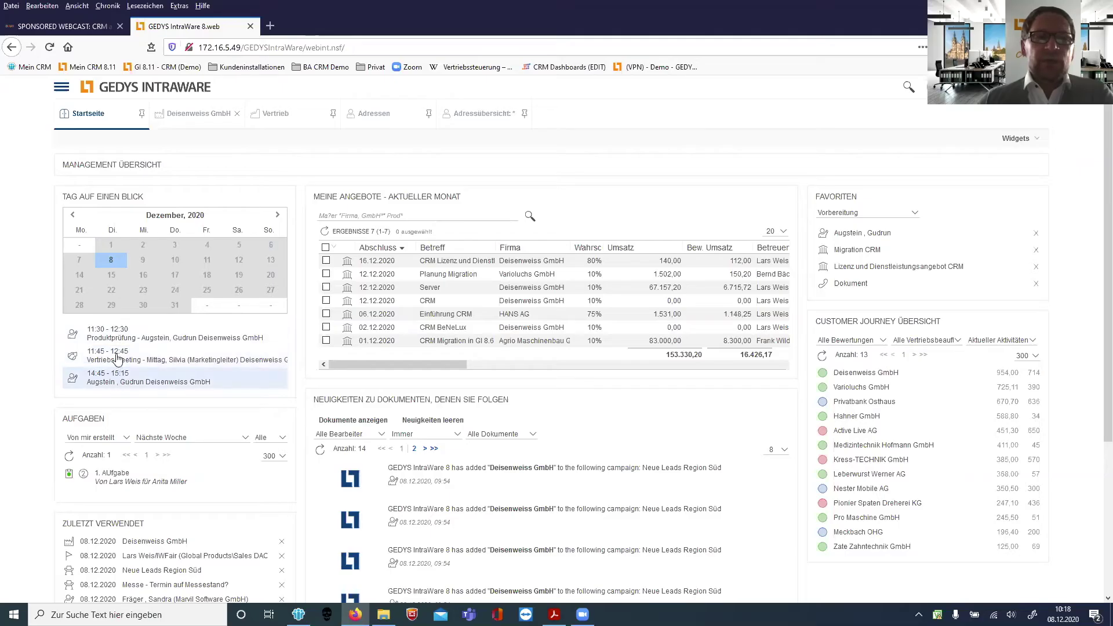
click(143, 260)
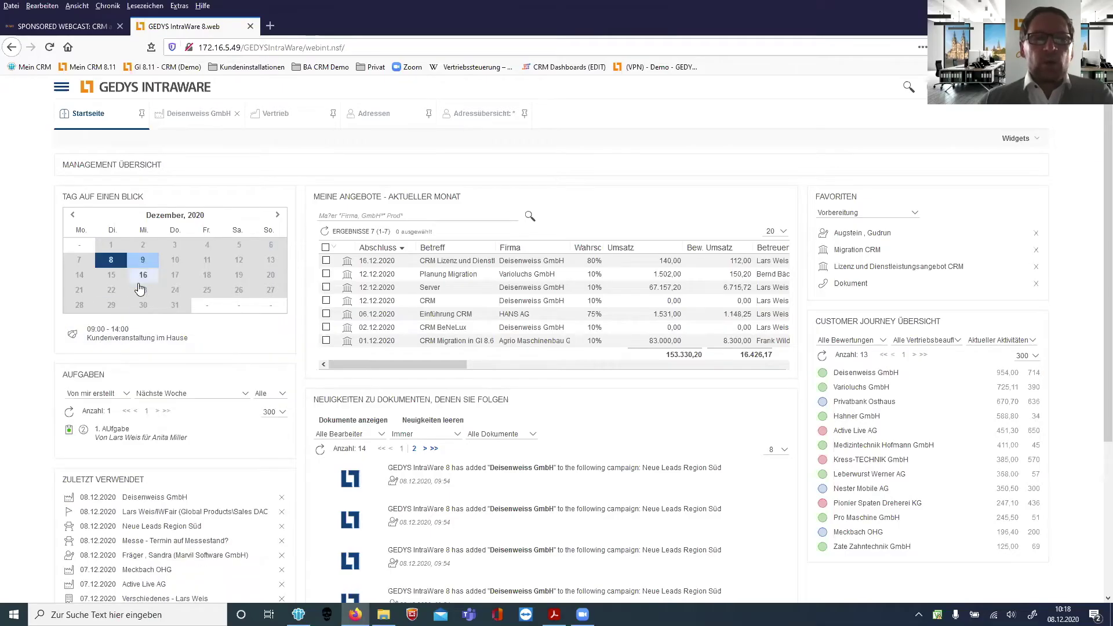
click(277, 215)
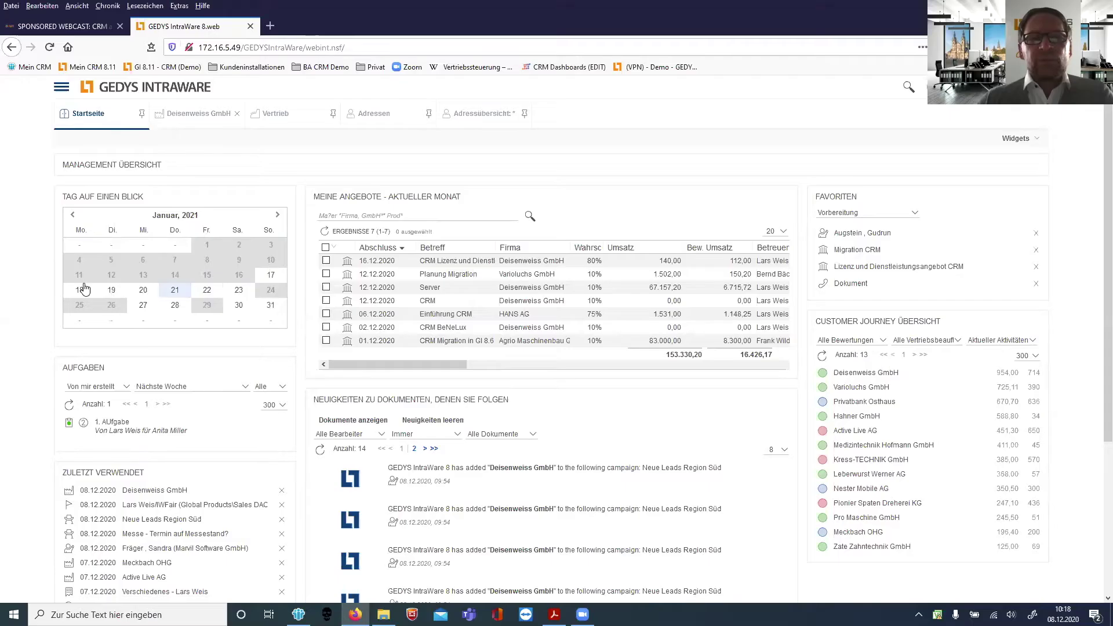
click(73, 215)
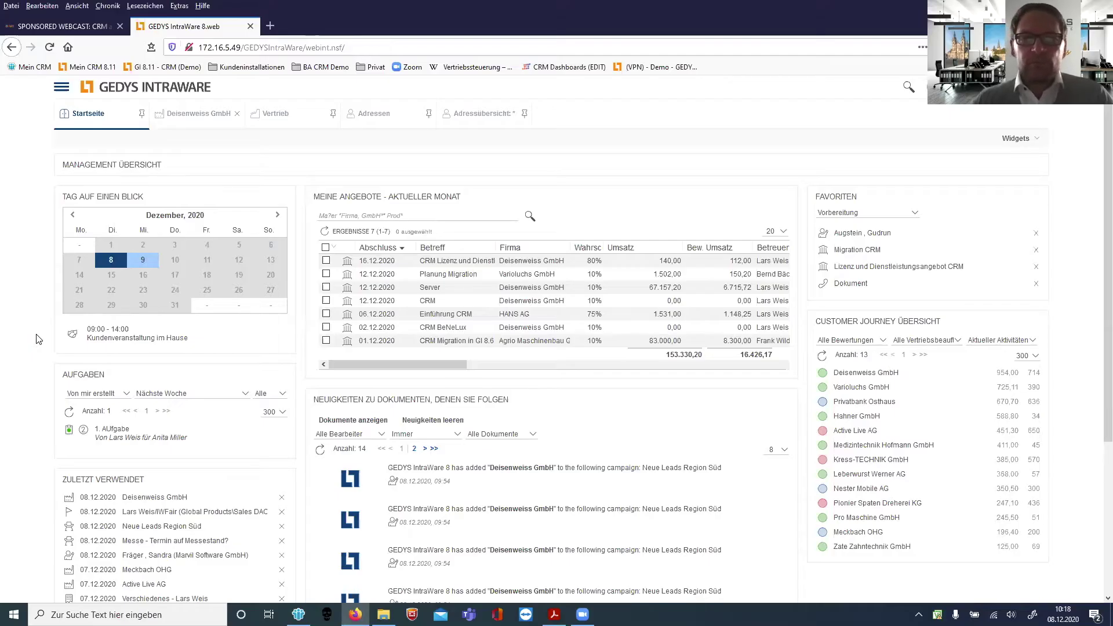
drag(129, 197, 125, 192)
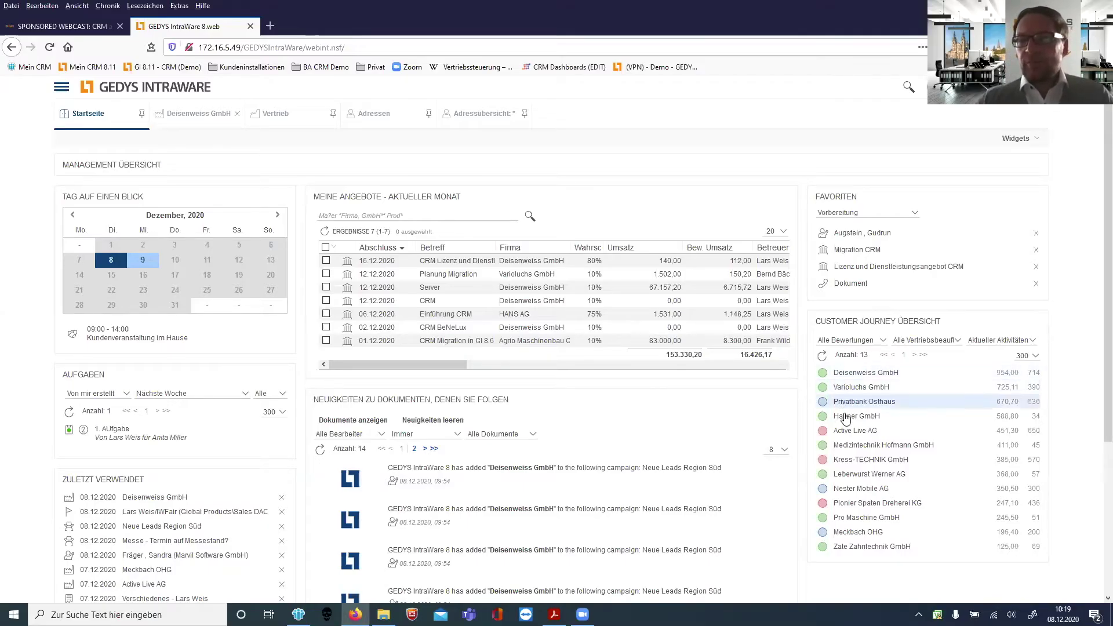
scroll(871, 405, down, 1)
scroll(872, 405, down, 1)
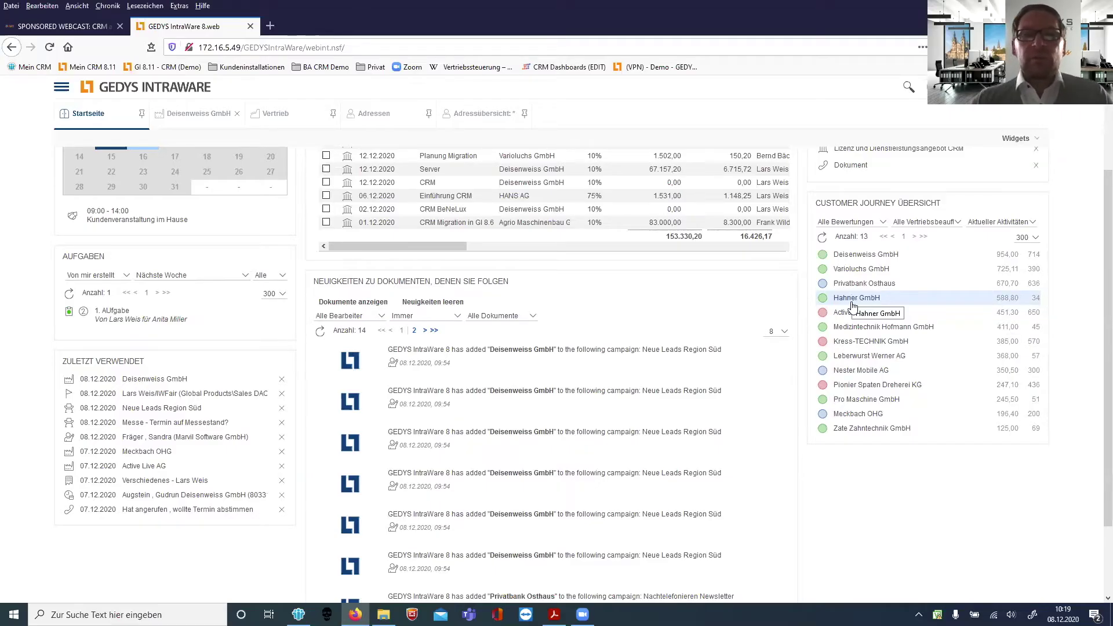
scroll(909, 460, up, 3)
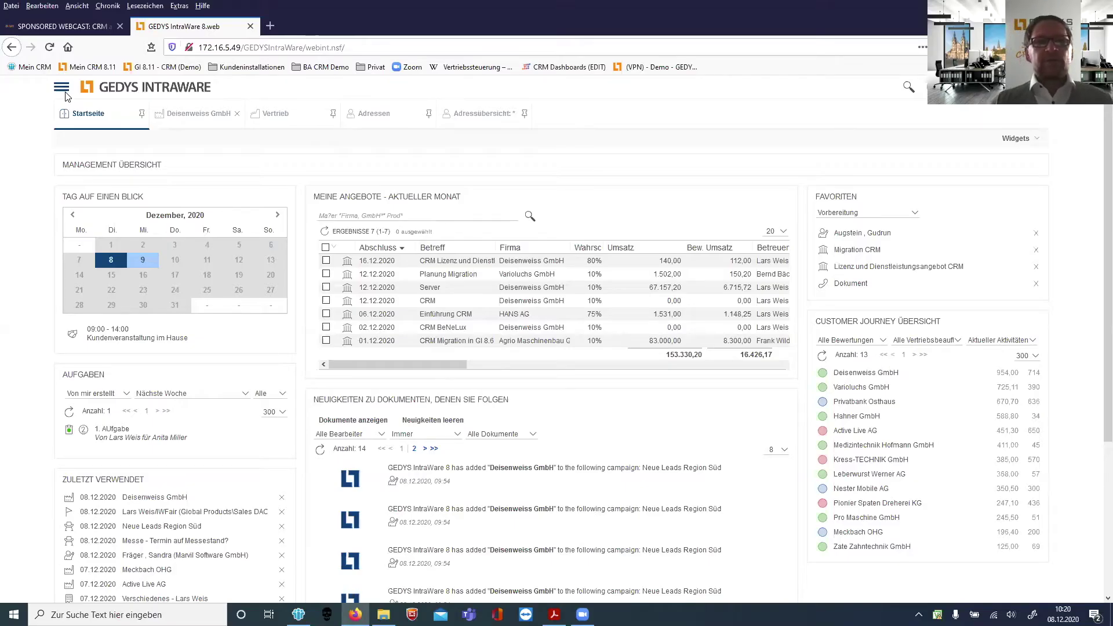
- Open the Zielvorgaben area and expand the 2020 category in its structure
click(60, 88)
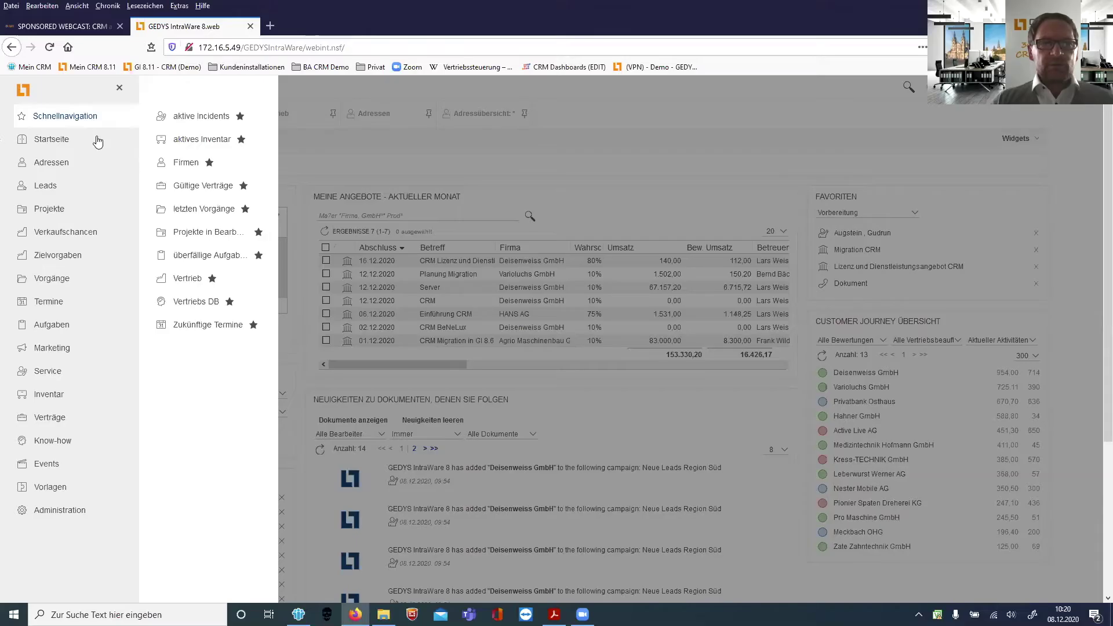
mouse_move(52, 260)
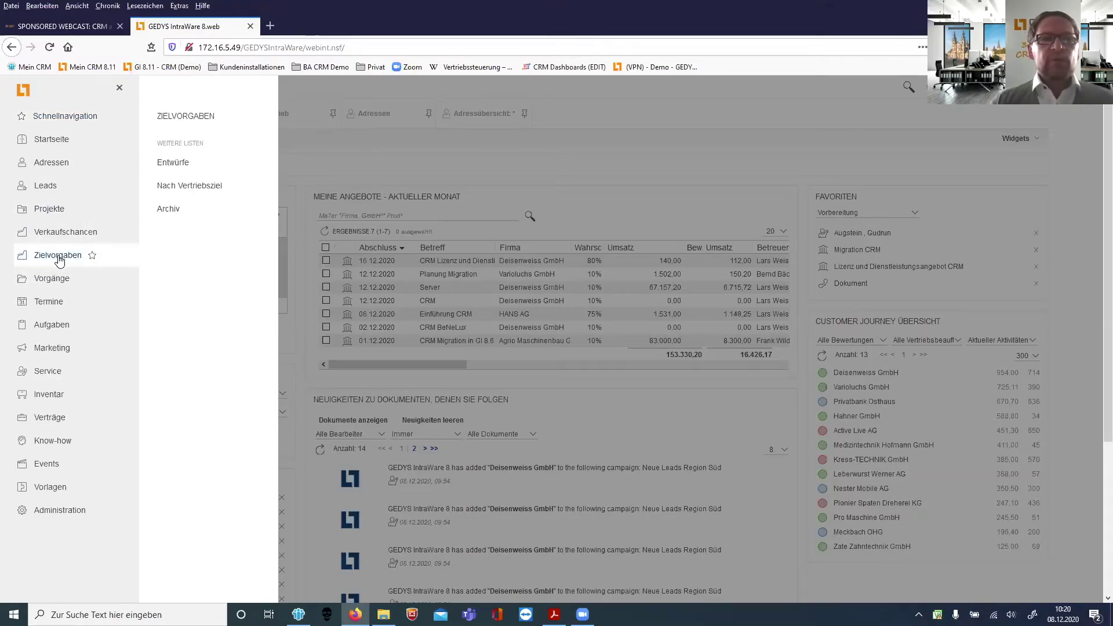
click(59, 256)
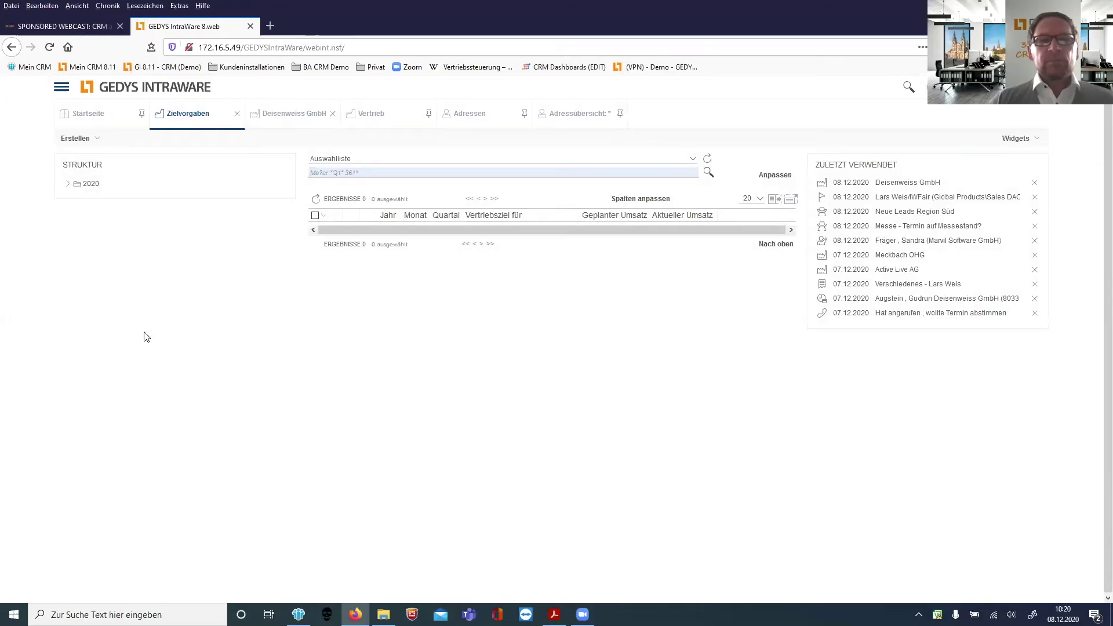
click(66, 188)
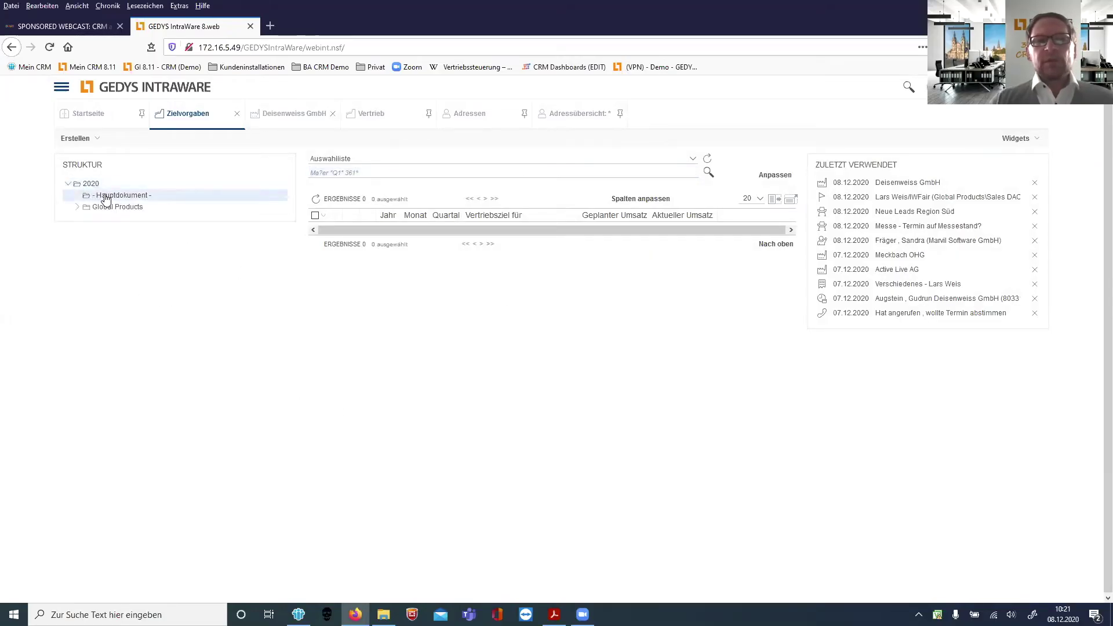
mouse_move(106, 199)
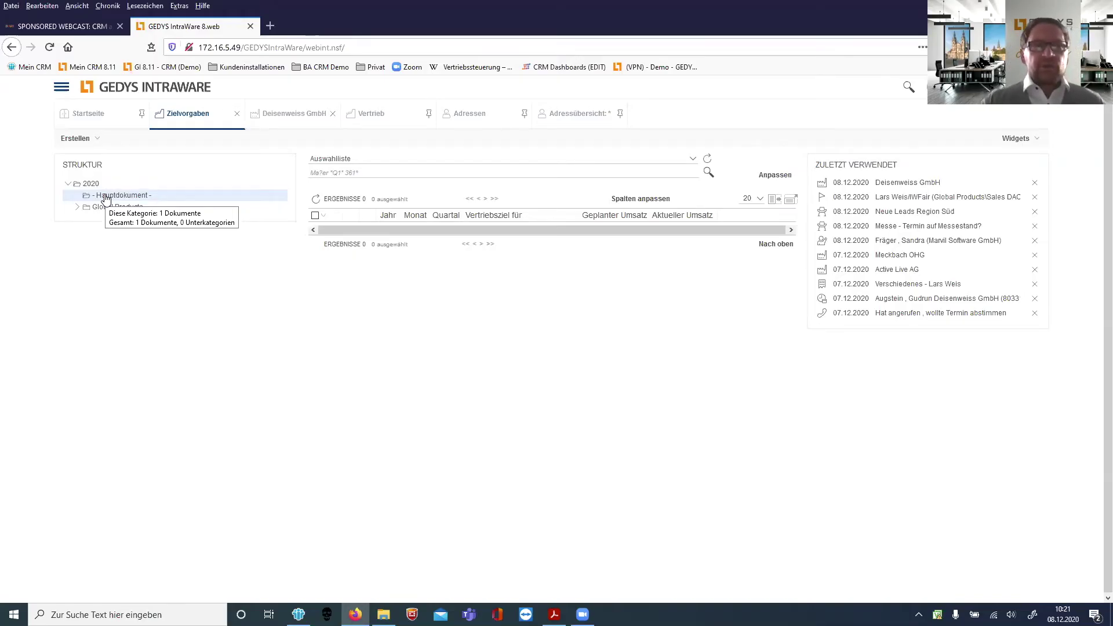
click(62, 90)
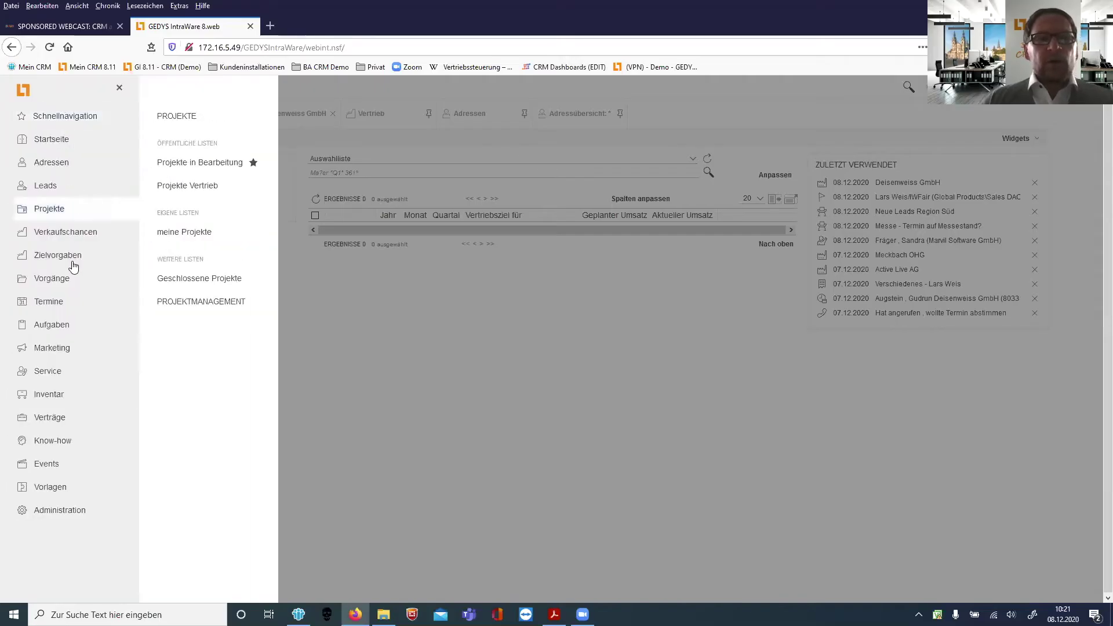
mouse_move(62, 284)
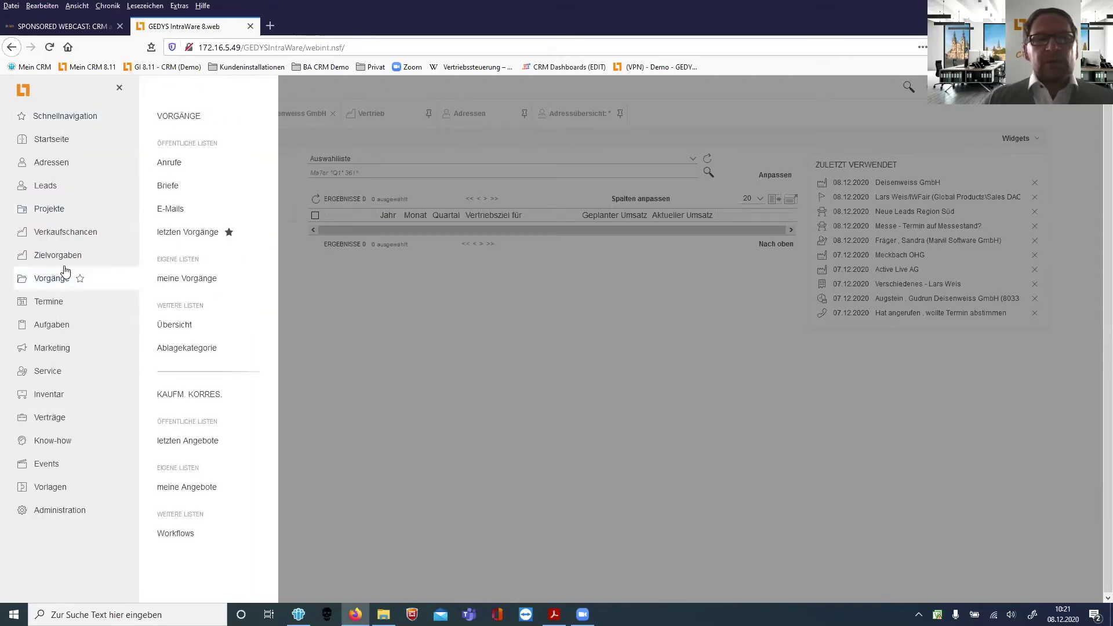
mouse_move(65, 256)
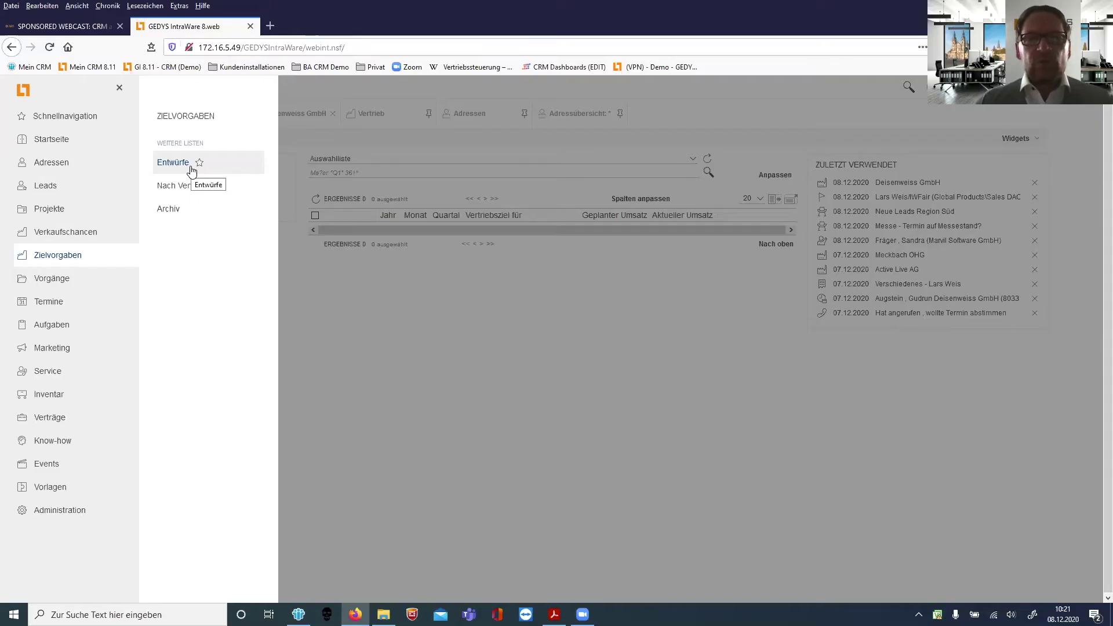
click(415, 308)
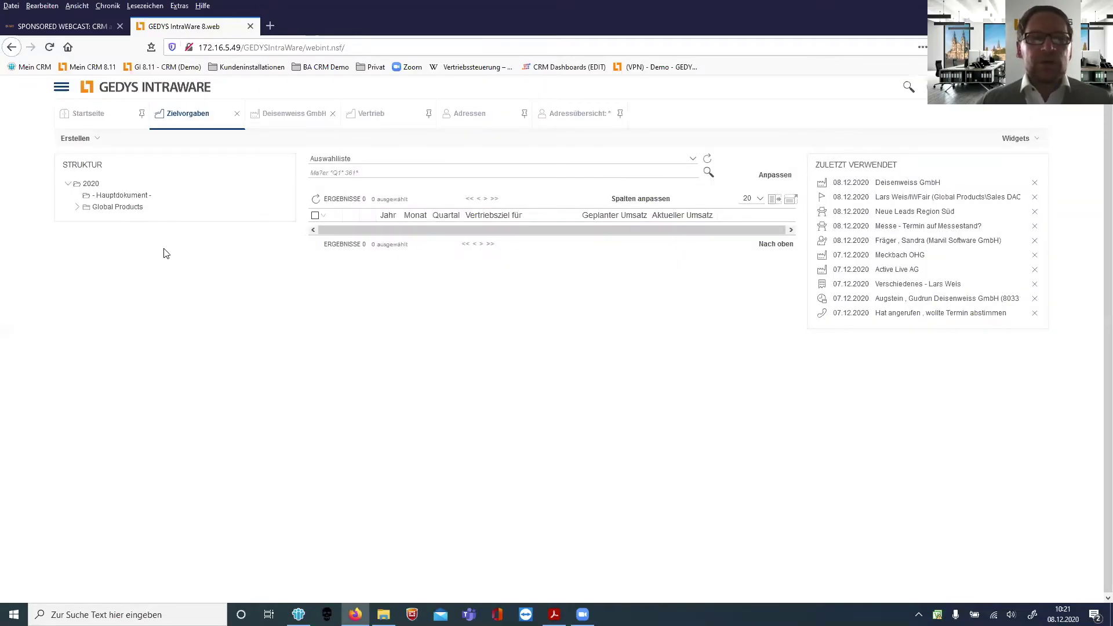
- List the 2020 Hauptdokument target, then expand Global Products and show its sales targets
click(116, 198)
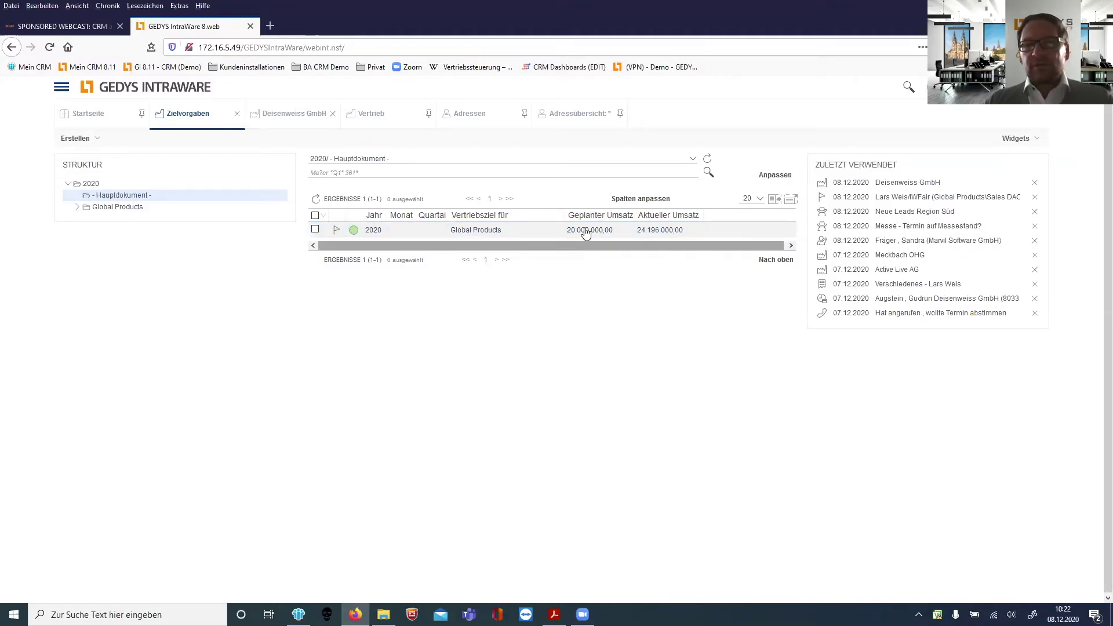
click(77, 207)
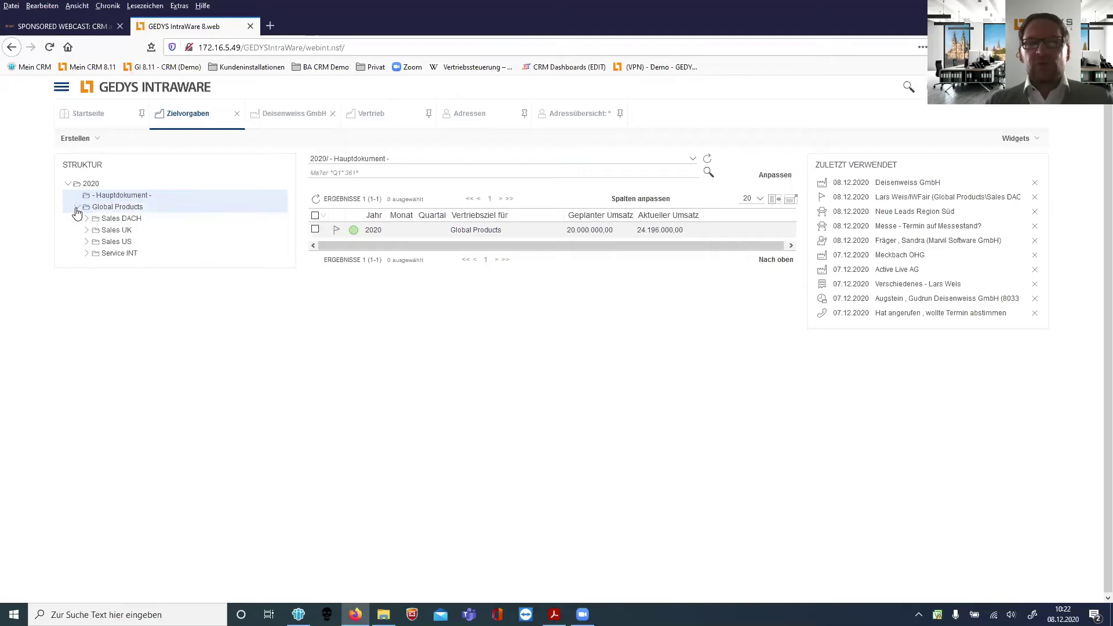
click(114, 210)
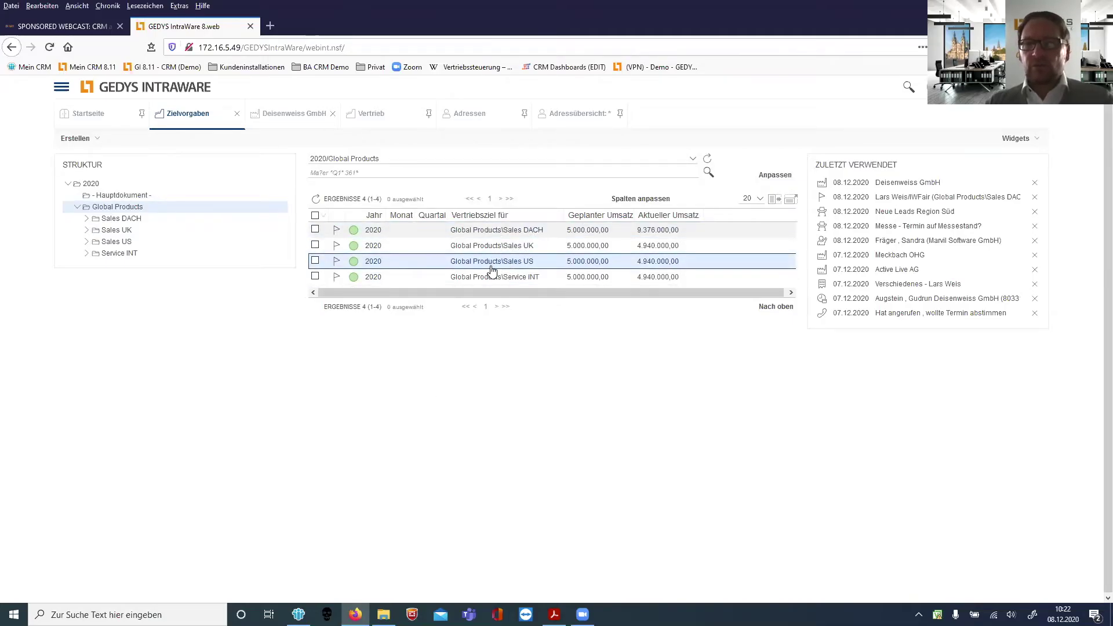
click(484, 250)
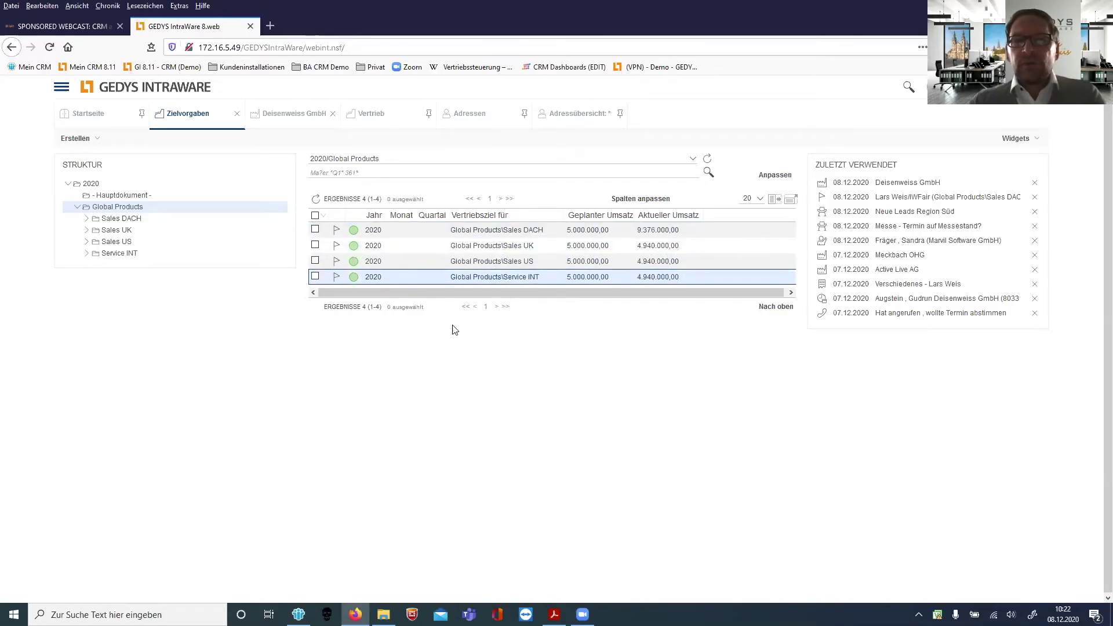
- List the Sales DACH targets, expand Sales DACH and Sales Süd in the structure, and widen the Vertriebsziel für column
click(114, 220)
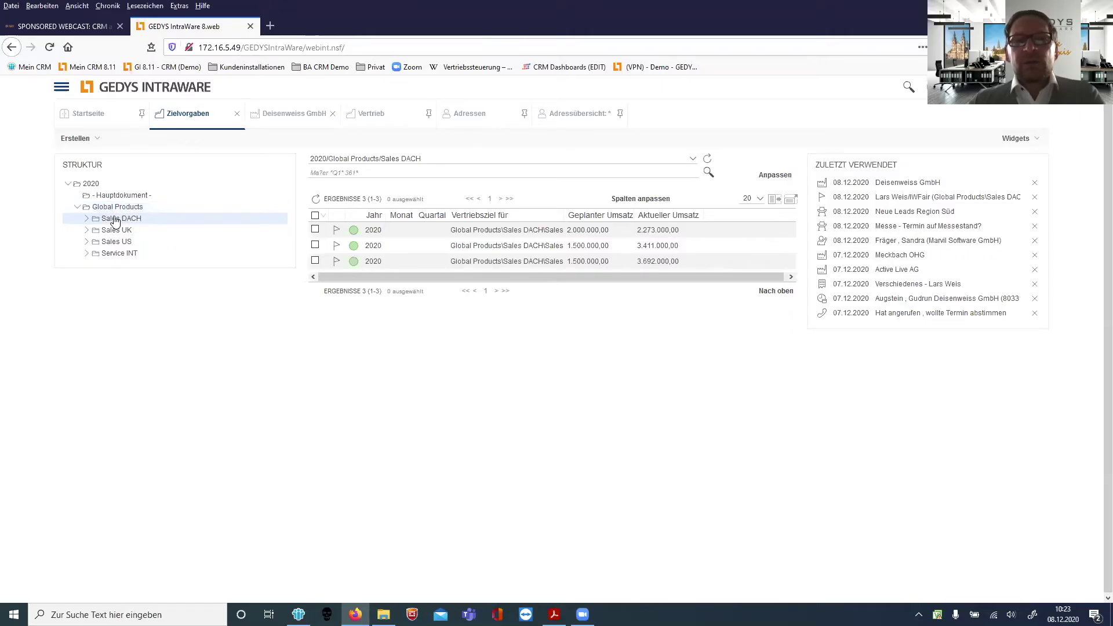
click(87, 220)
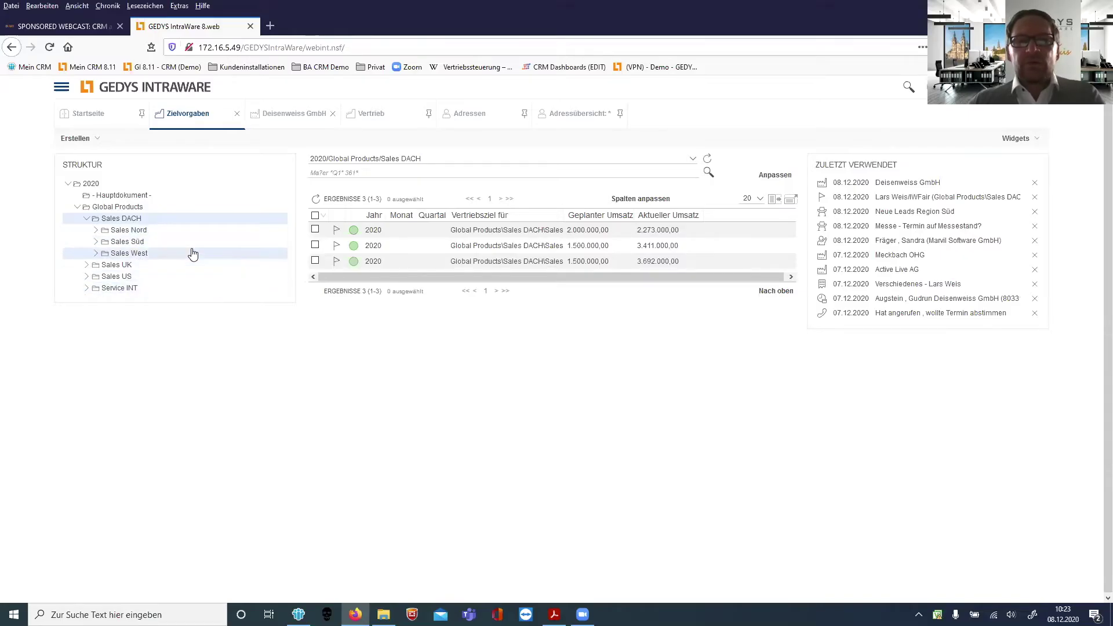
click(95, 243)
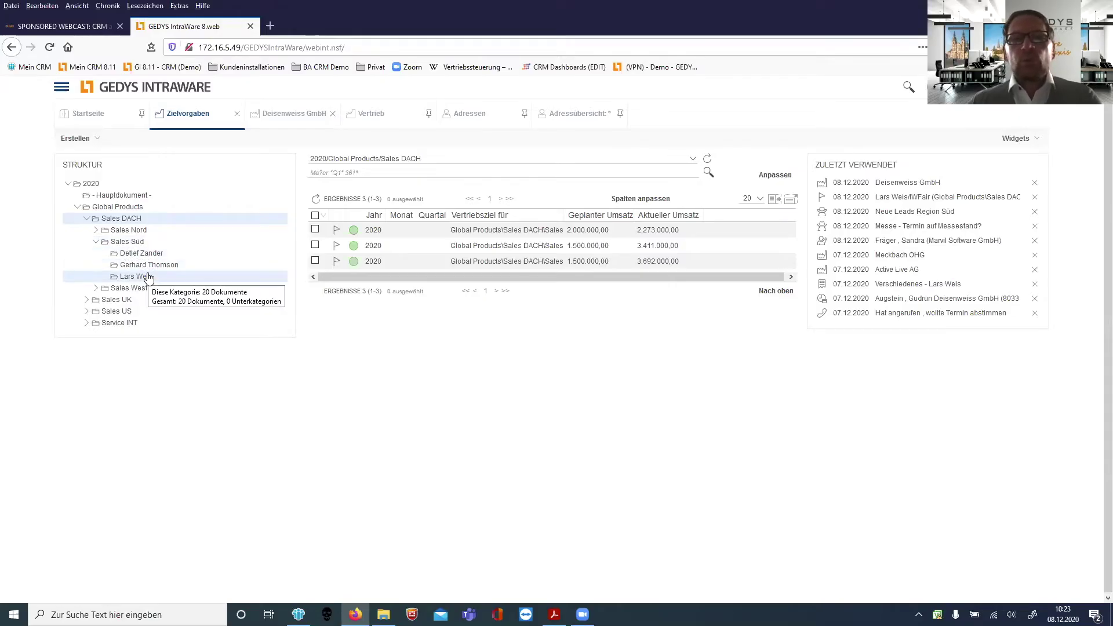
click(424, 235)
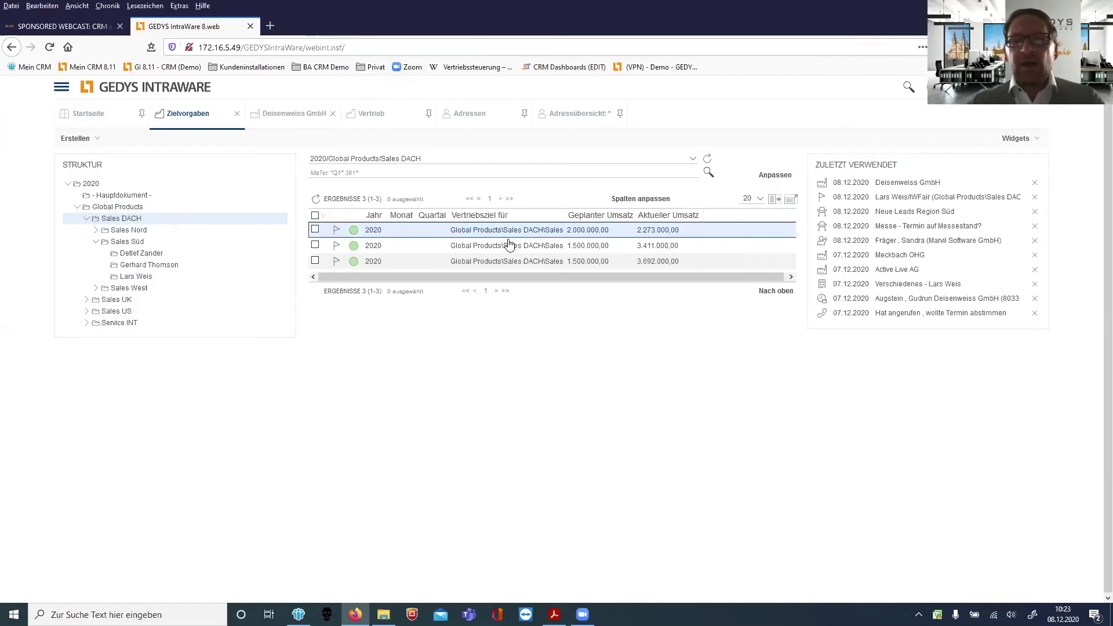
drag(566, 215, 586, 215)
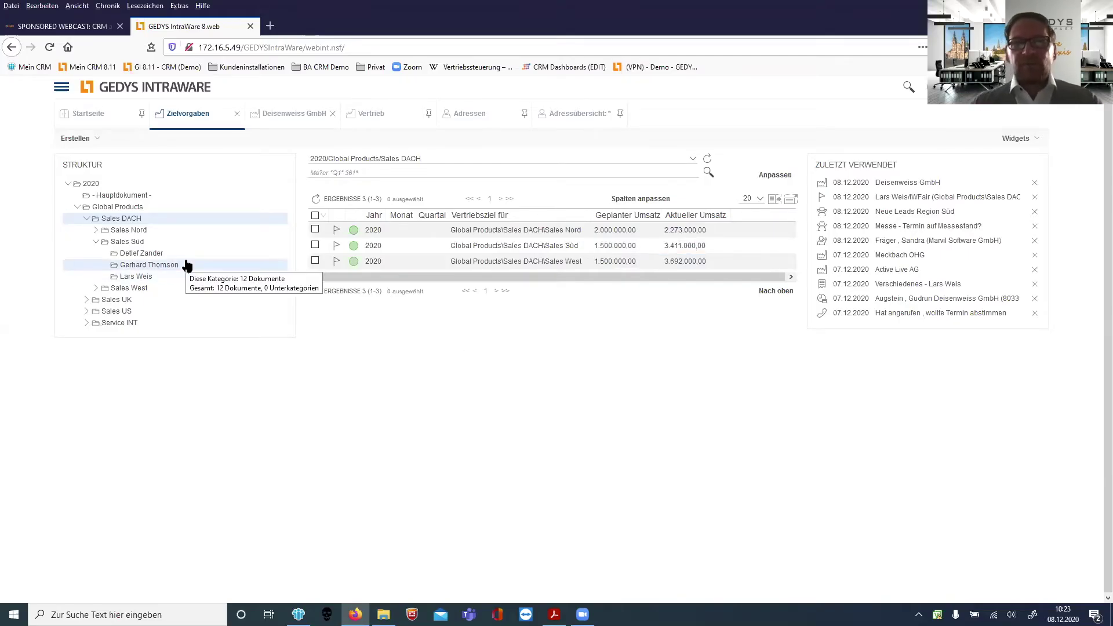
- Show the Sales Süd targets and compare planned and current revenue for each salesperson
click(123, 246)
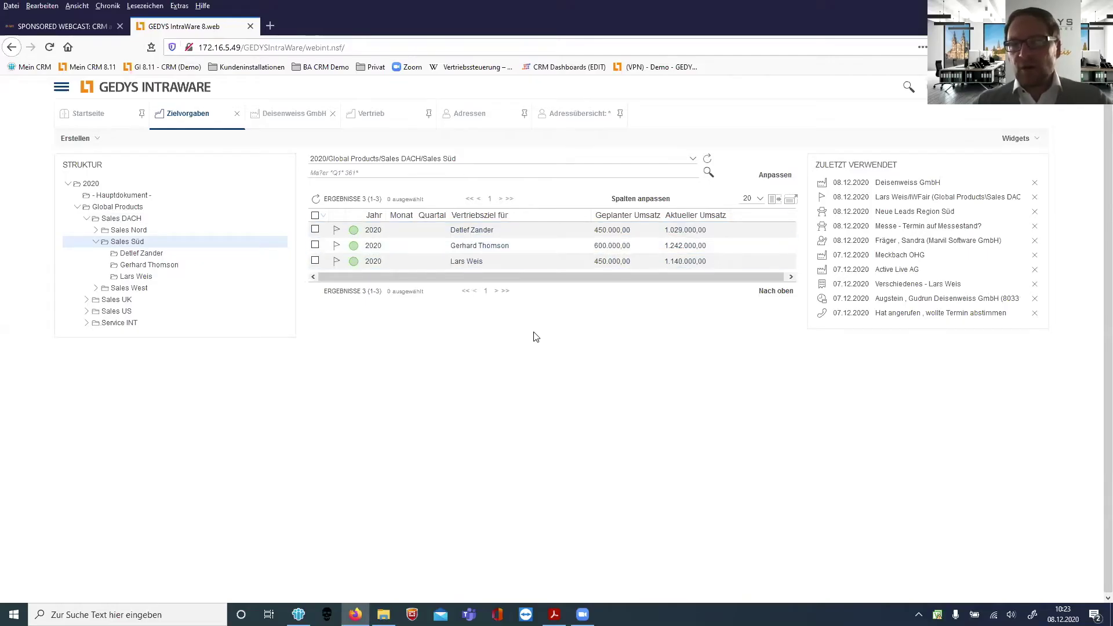
click(676, 231)
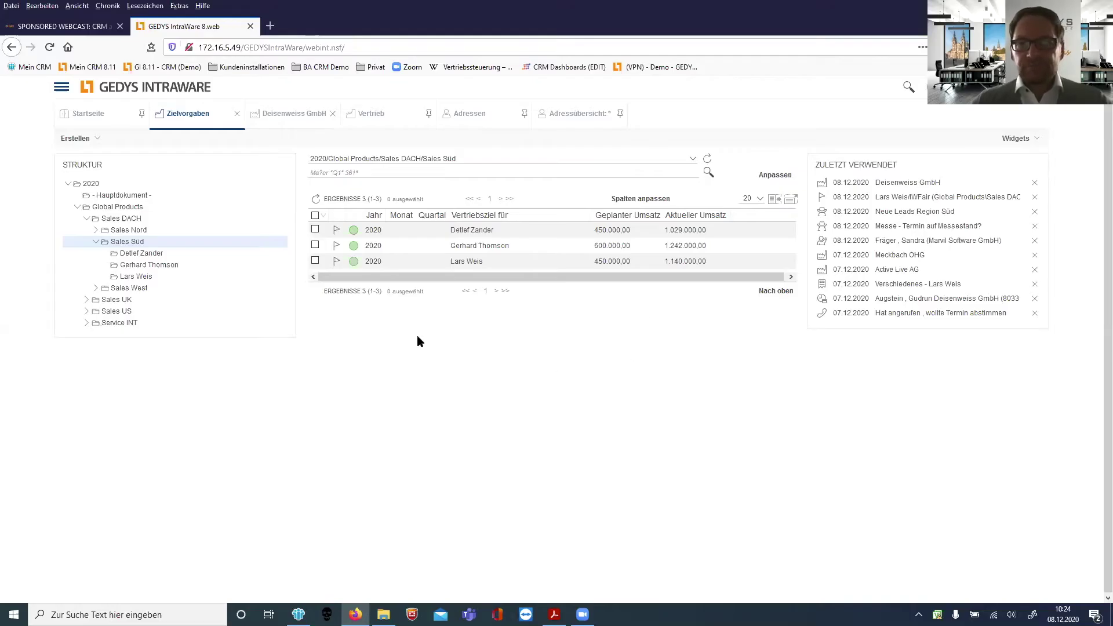
click(368, 246)
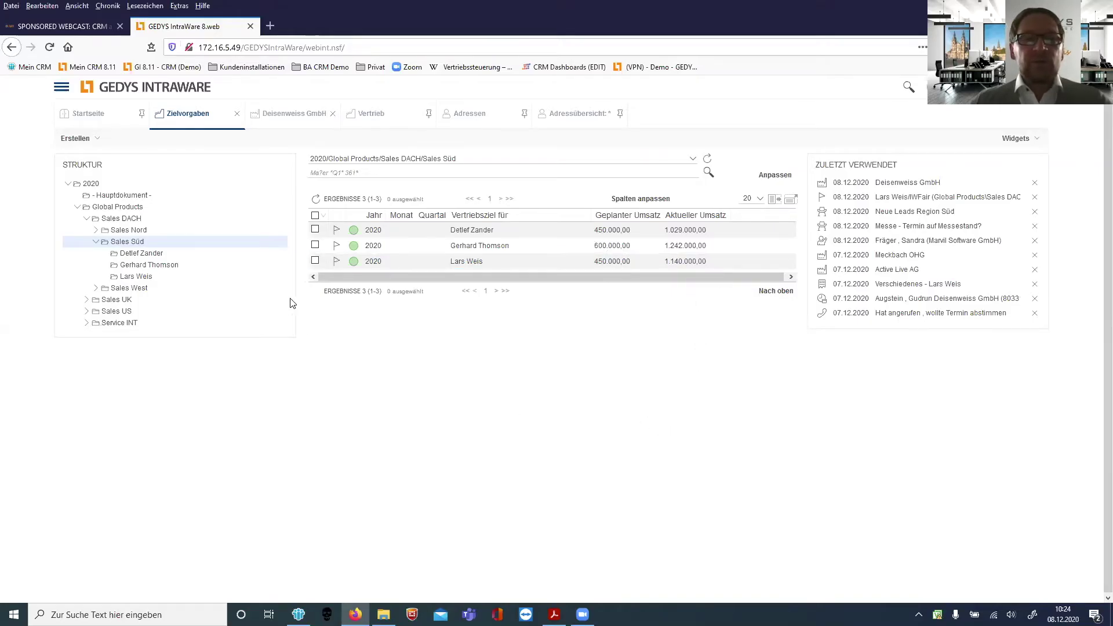
- Go back to the Global Products list, open the Sales DACH 2020 target and show its Zielvorgaben
click(120, 208)
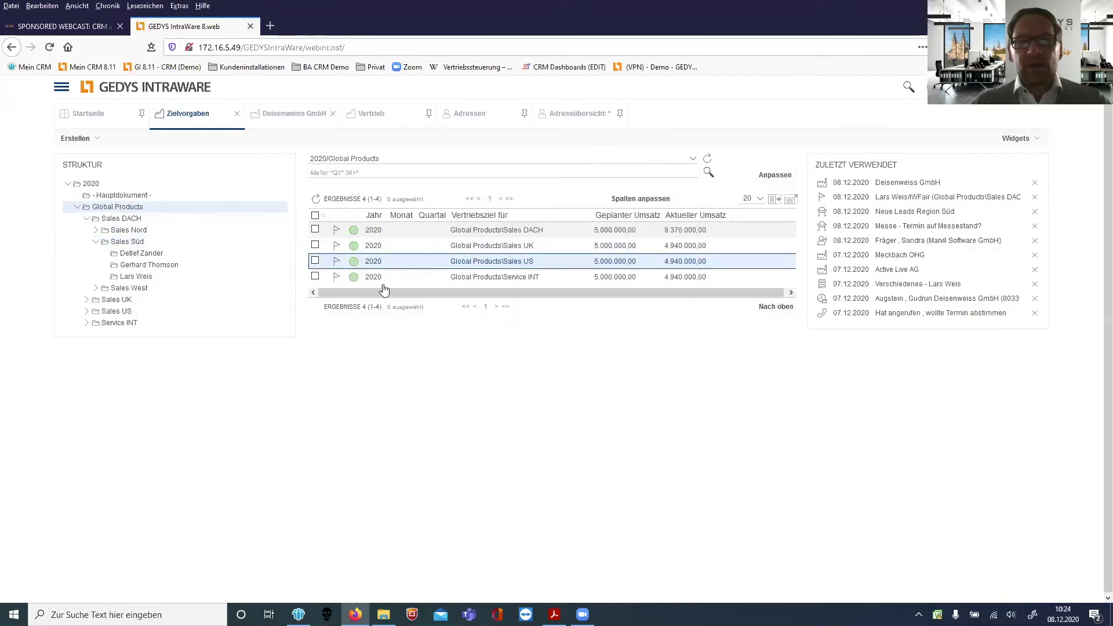
click(518, 231)
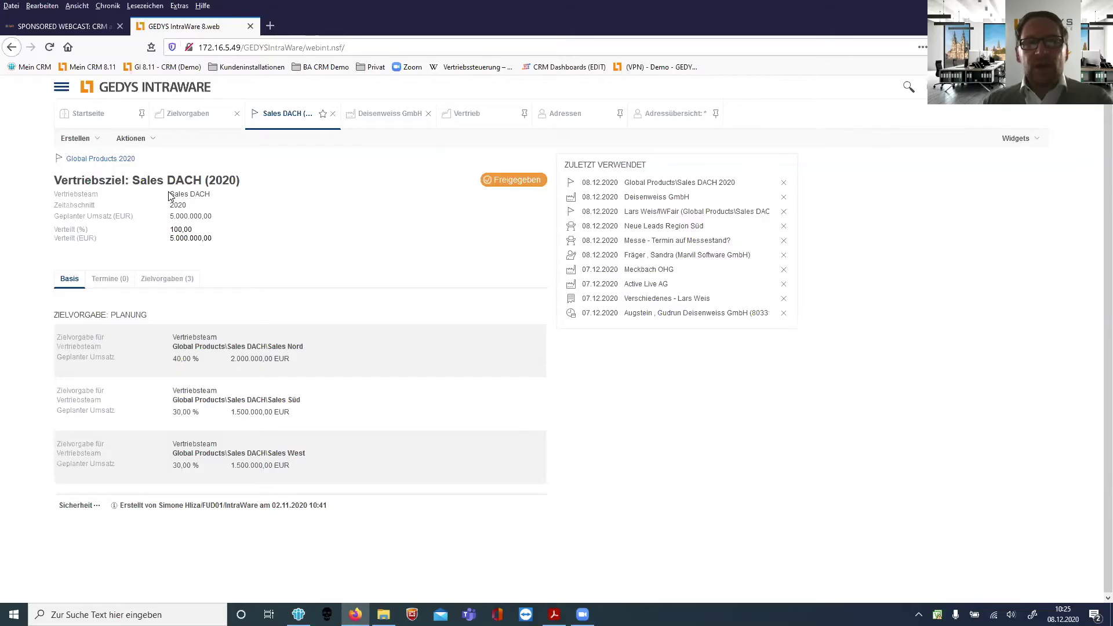
drag(171, 217, 221, 221)
click(245, 232)
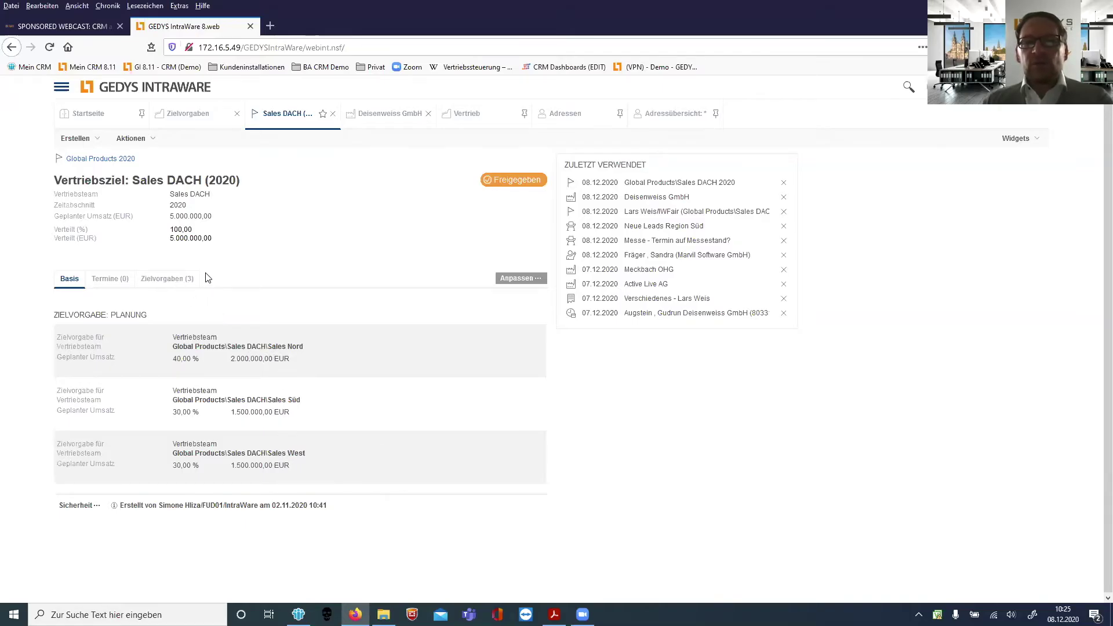
click(162, 280)
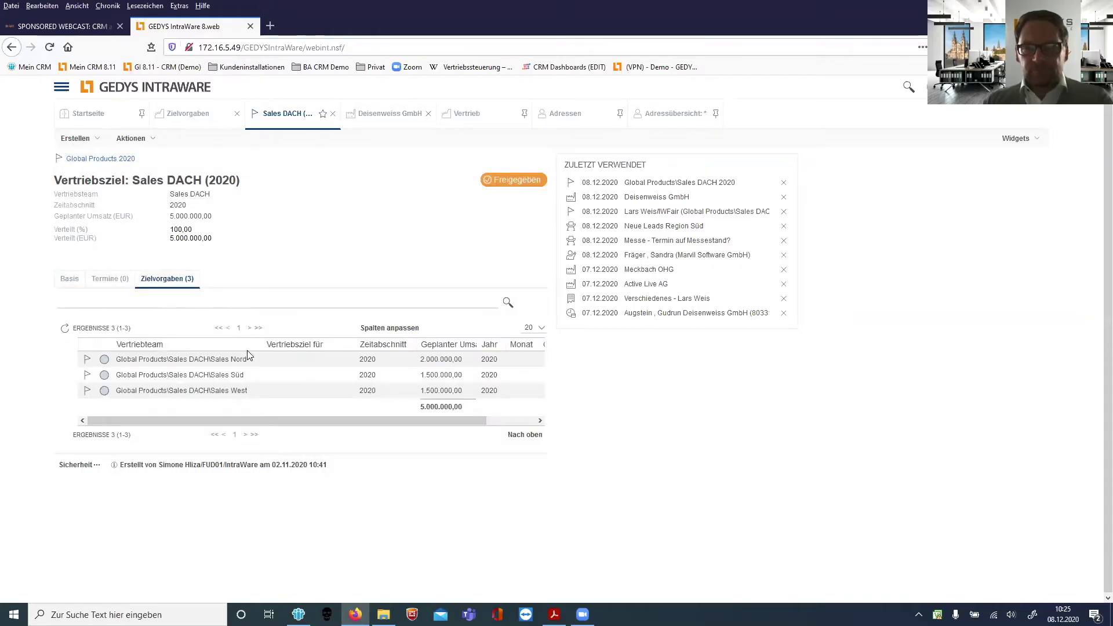
- Open the Sales Süd target from the Sales DACH Zielvorgaben and show its own Zielvorgaben
click(177, 372)
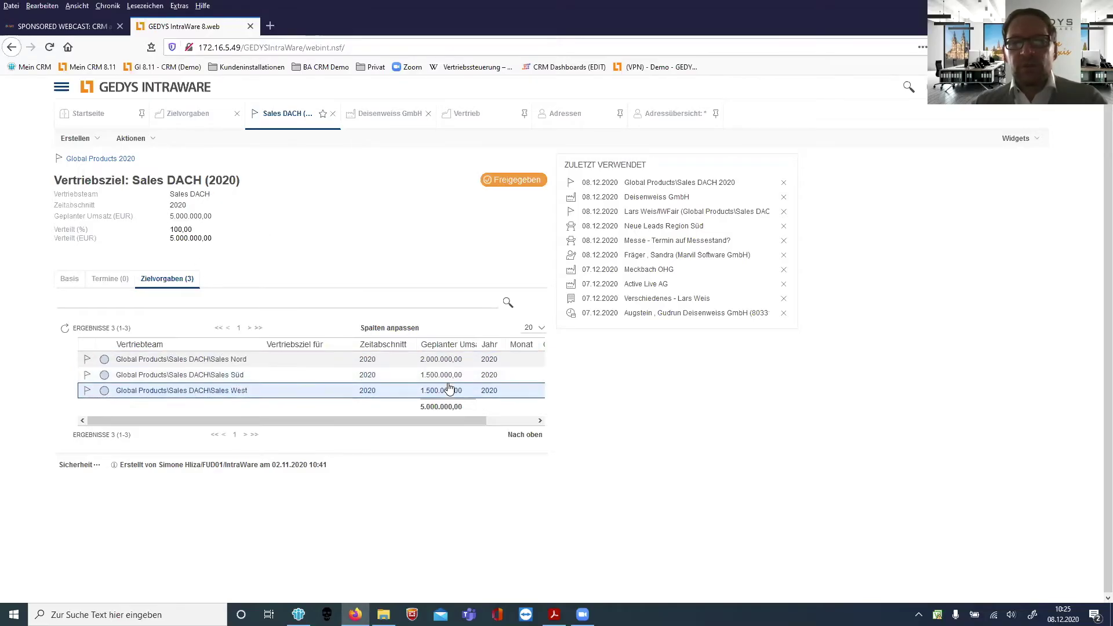
click(251, 389)
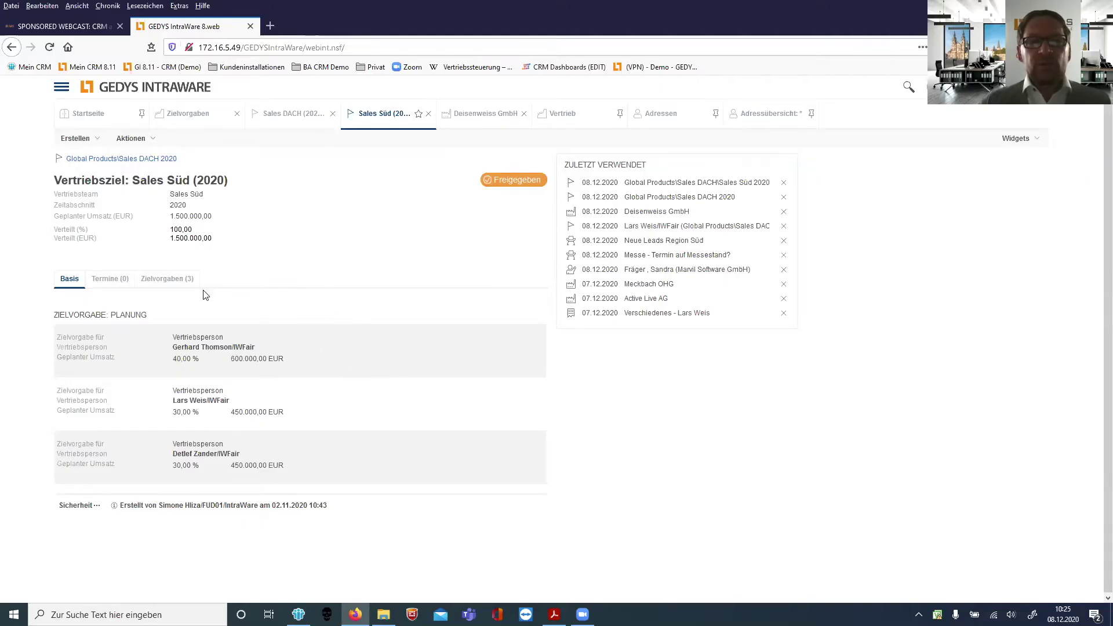
click(172, 280)
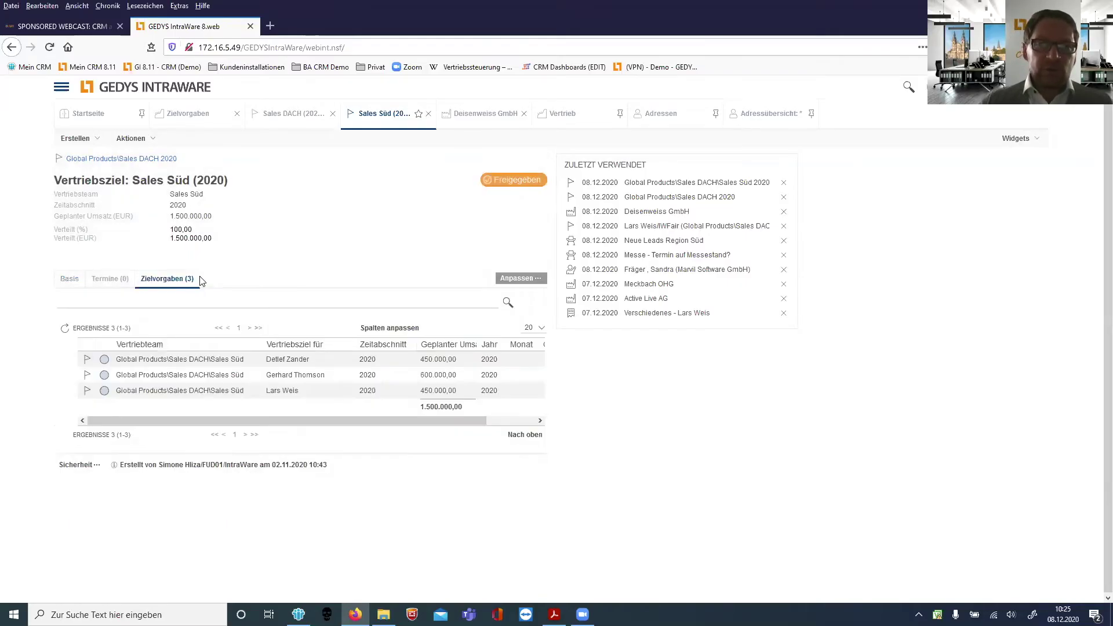
- Open the 2020 target of the last salesperson listed under Sales Süd and check its heading
click(216, 393)
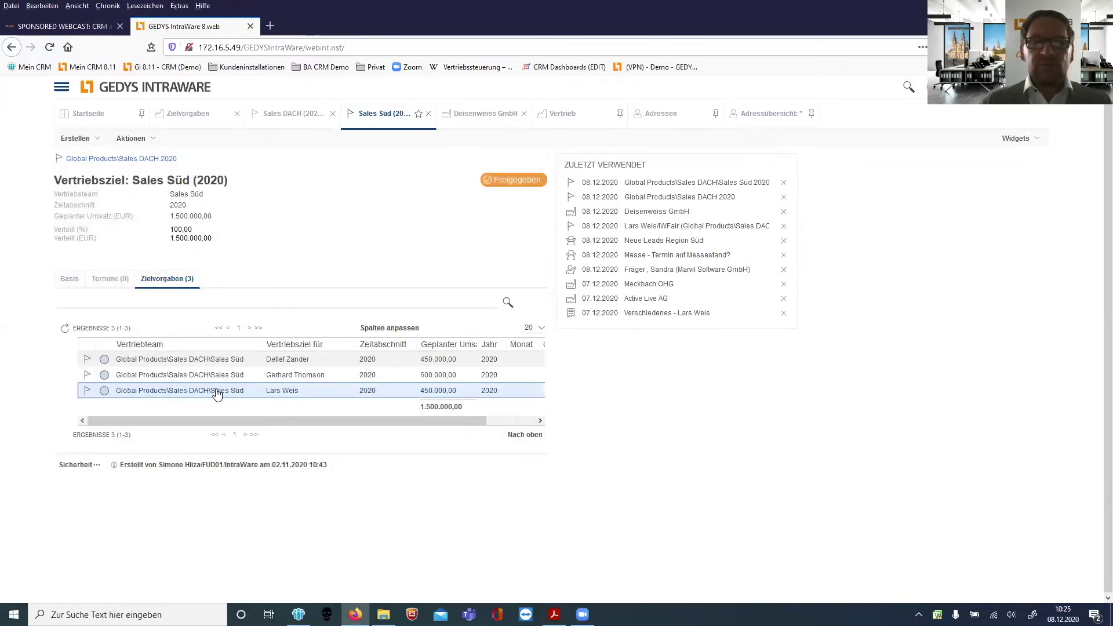
double_click(215, 392)
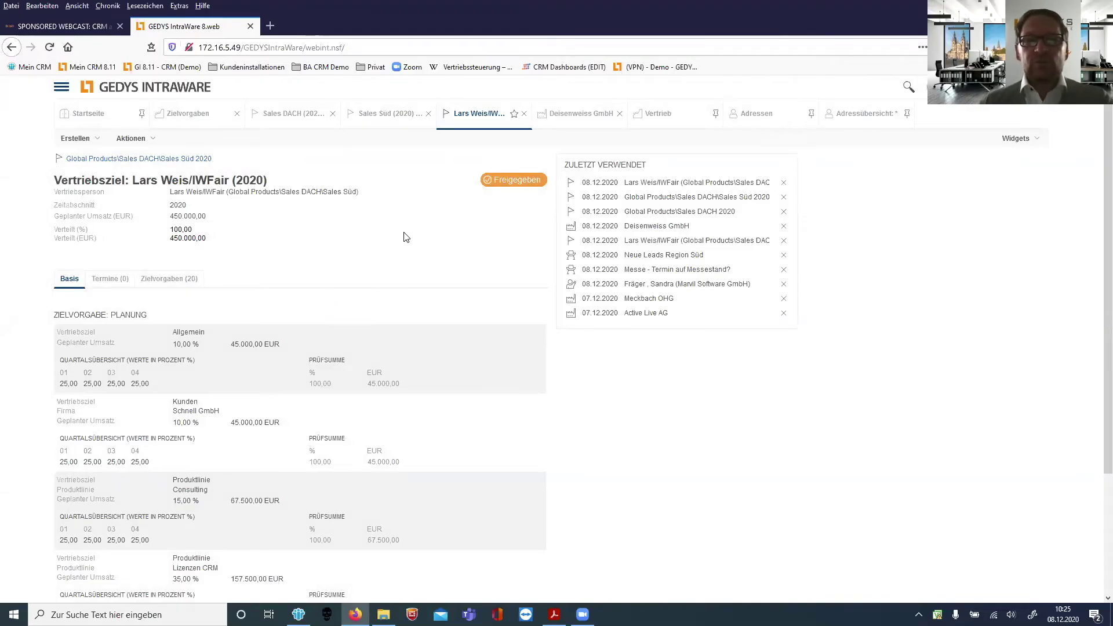
drag(144, 181, 270, 185)
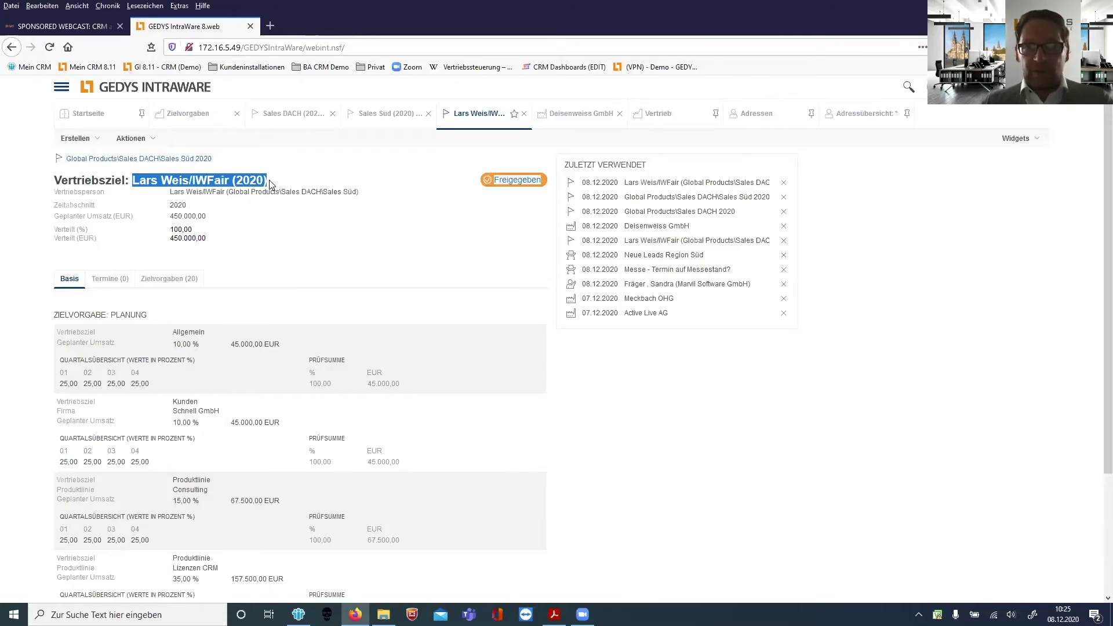
click(247, 365)
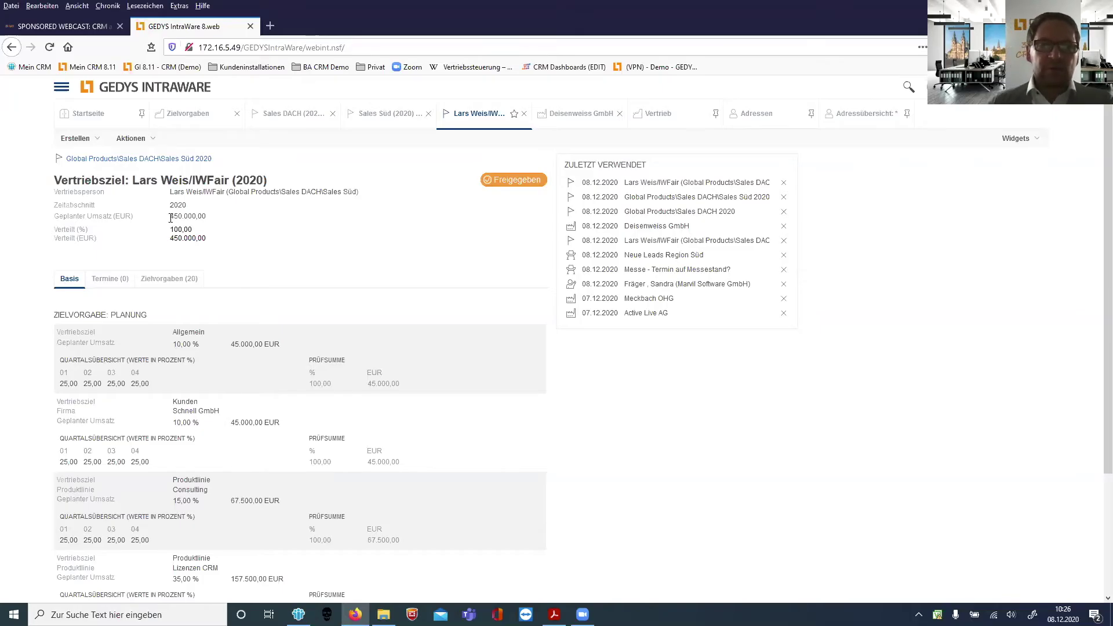
- Examine the Allgemein, Kunden and Produktlinie planning entries and their quarterly percentages in the salesperson's target
scroll(249, 260, down, 2)
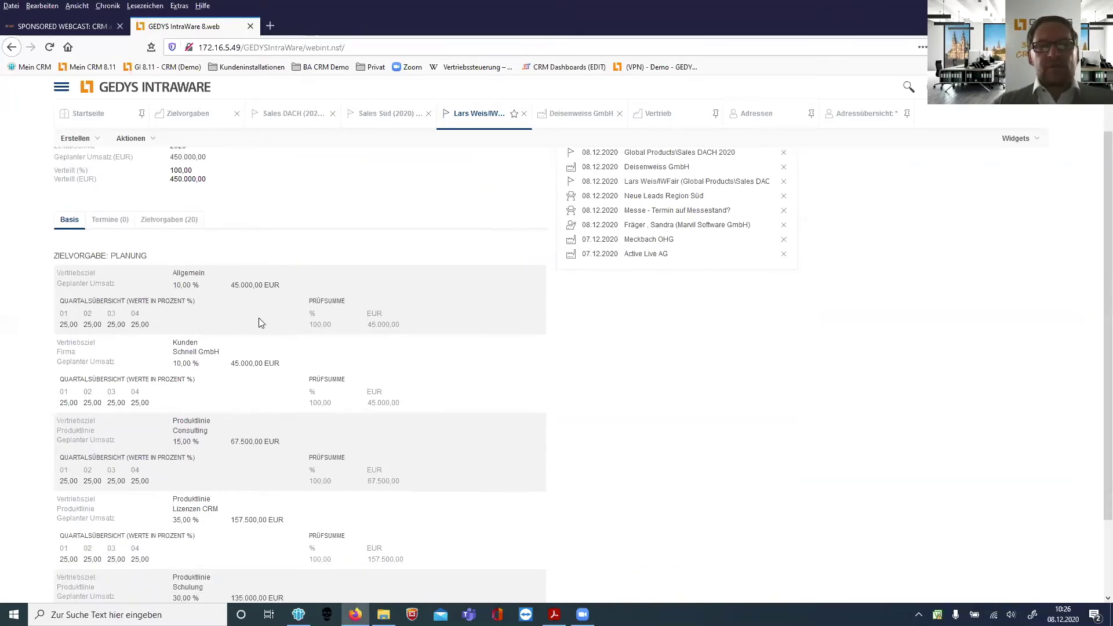
drag(175, 276, 207, 277)
click(226, 310)
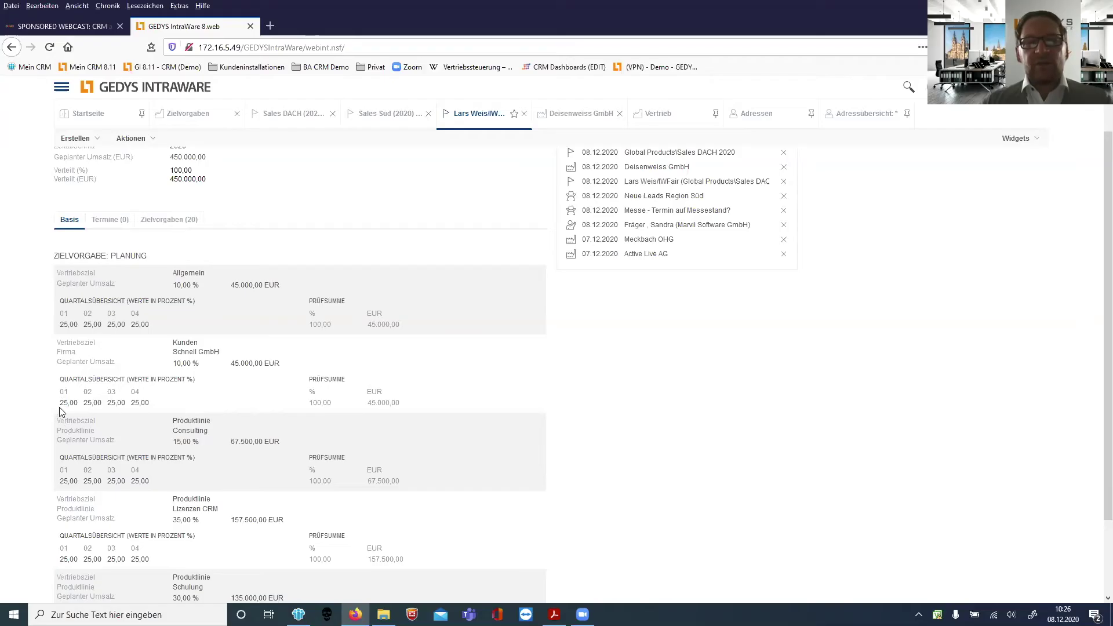
drag(62, 404, 167, 408)
click(167, 407)
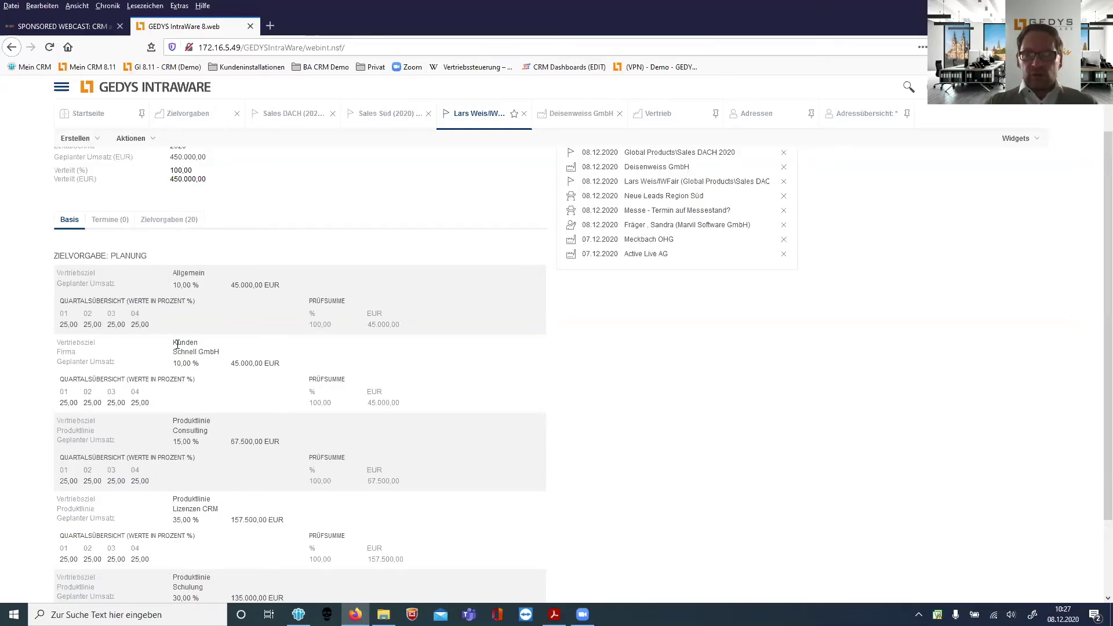
scroll(269, 387, down, 3)
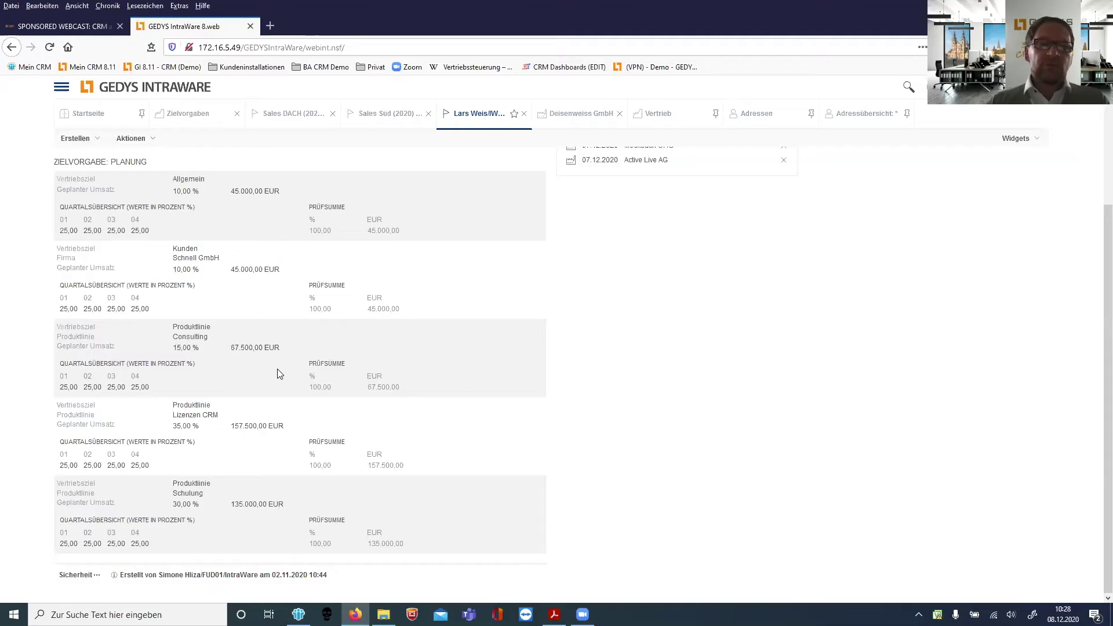
drag(173, 326, 233, 340)
click(232, 339)
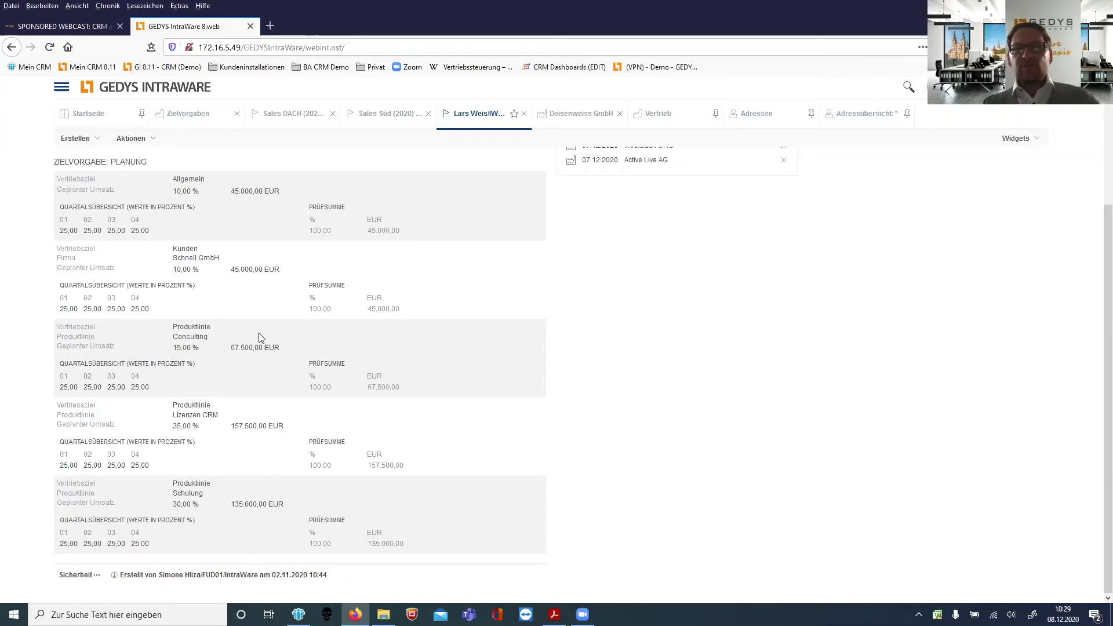
scroll(316, 310, up, 3)
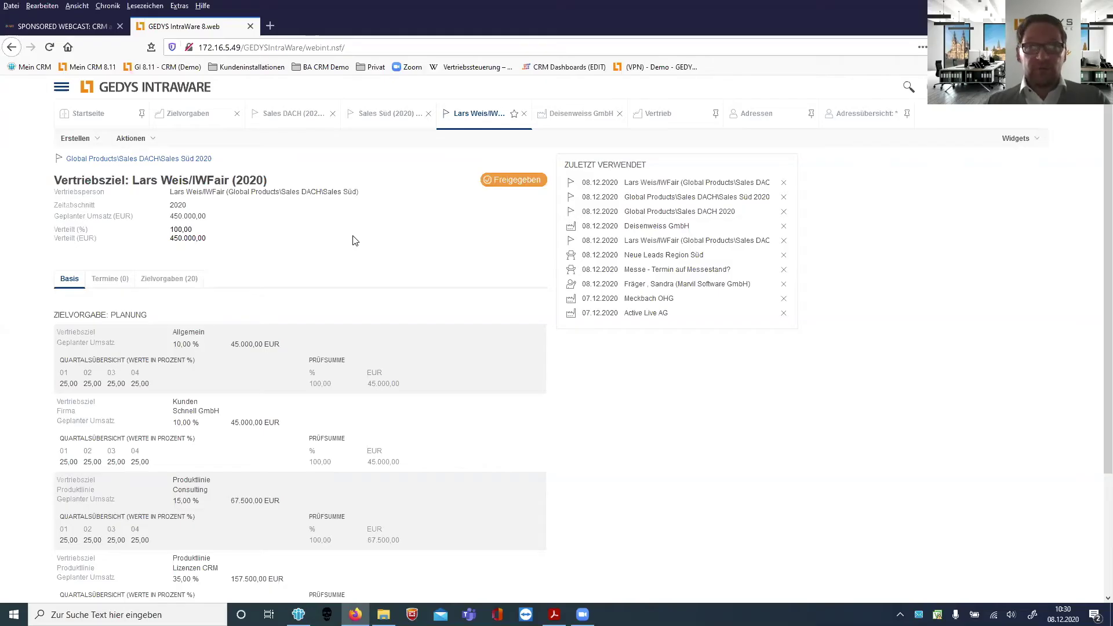
- Close the salesperson, Sales Süd and Sales DACH target records
click(523, 115)
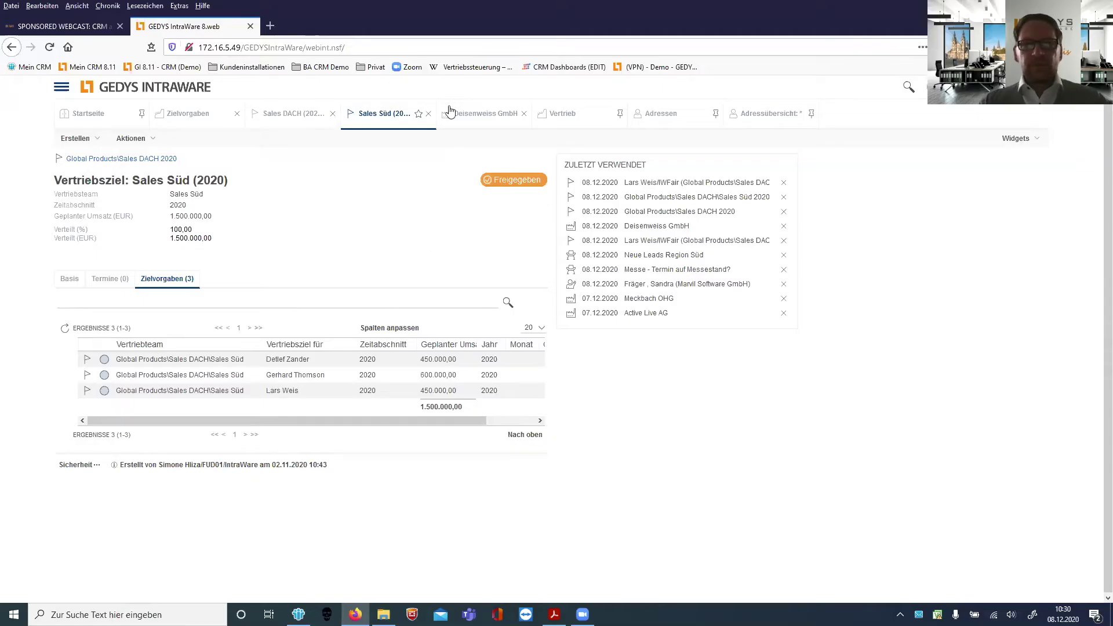
click(429, 114)
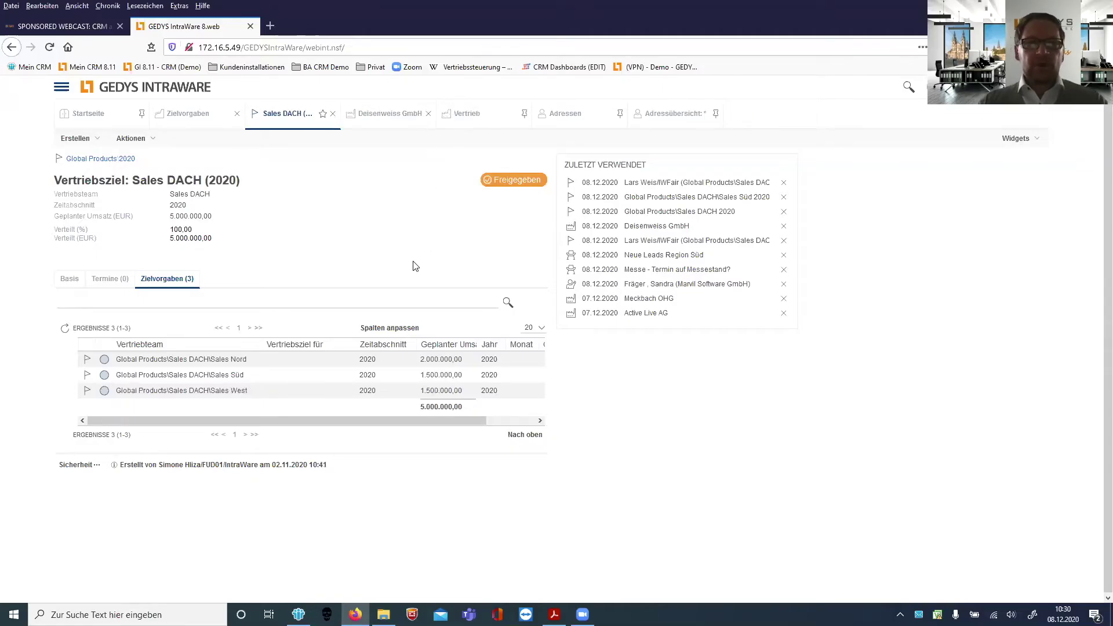
click(332, 114)
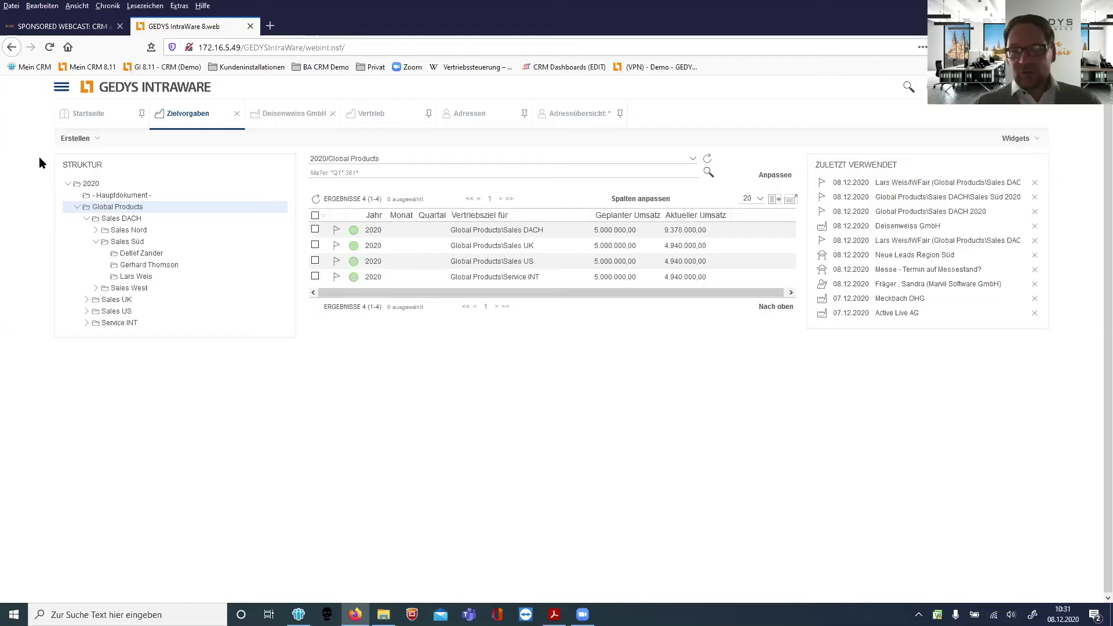
- Return to the Startseite and move the Customer Journey Übersicht widget above Favoriten
click(89, 114)
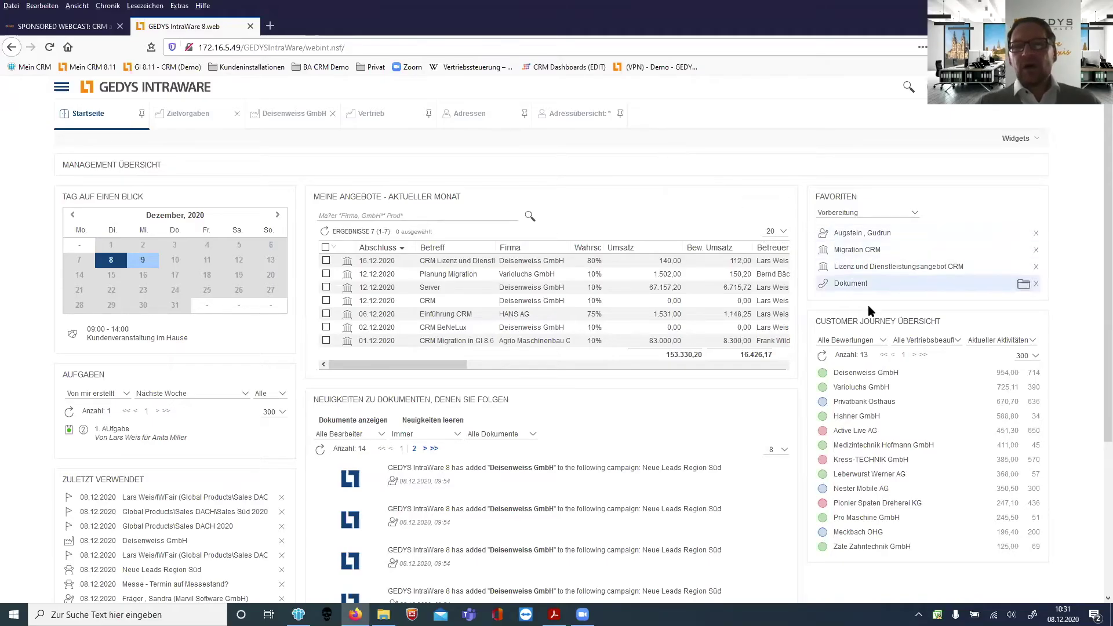
drag(879, 321, 893, 200)
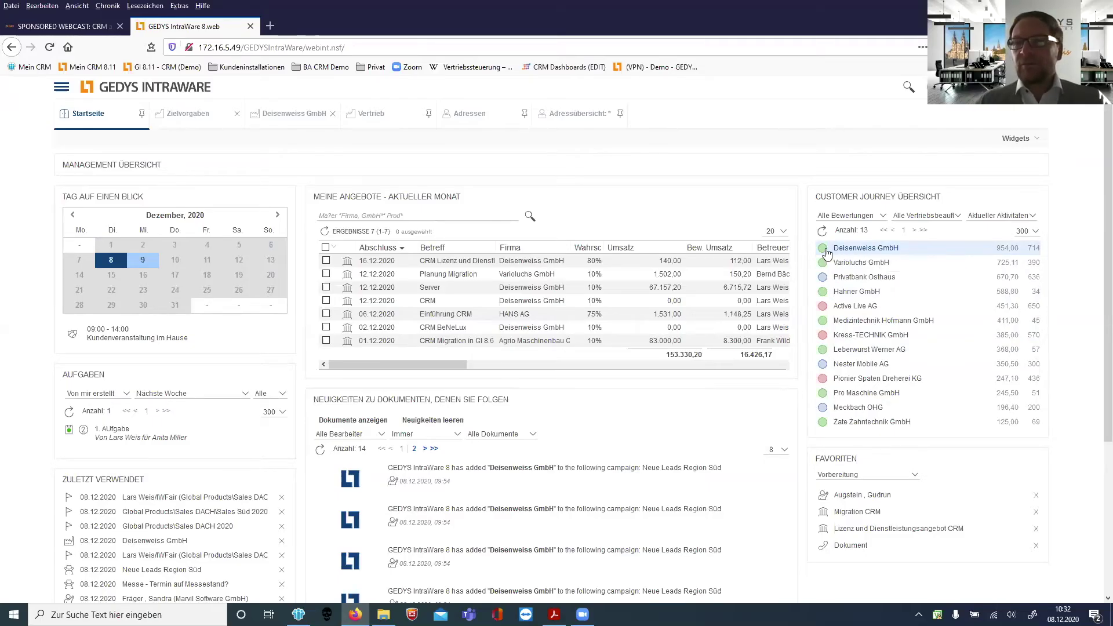
mouse_move(826, 253)
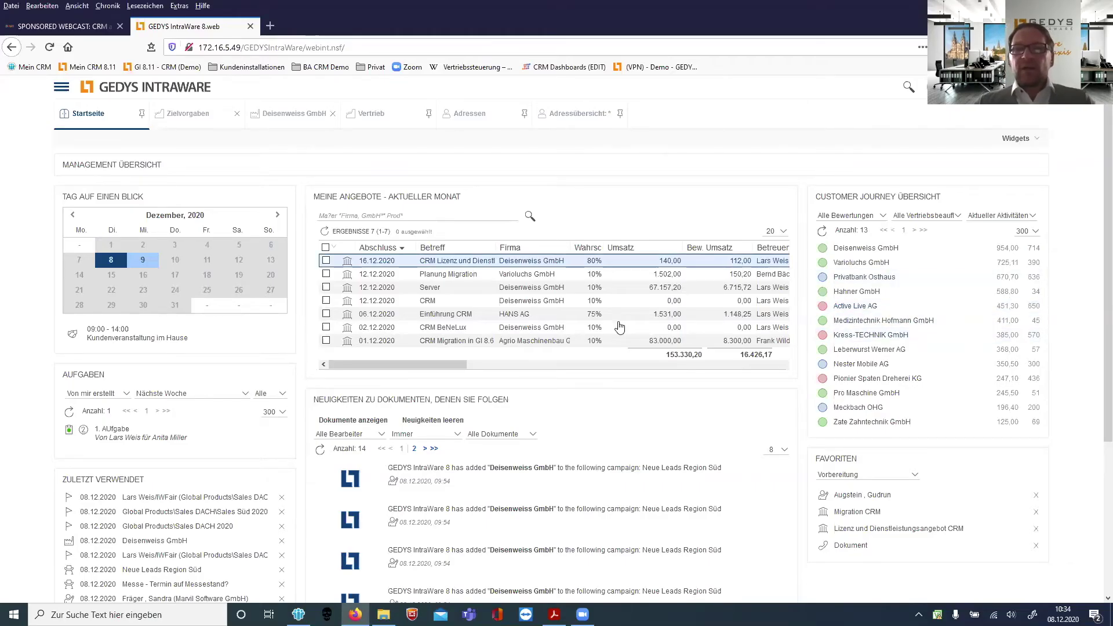
- Enlarge the Meine Angebote - Aktueller Monat widget and review this month's offers with all their columns
mouse_move(529, 195)
mouse_down()
mouse_move(492, 186)
mouse_move(532, 189)
mouse_up()
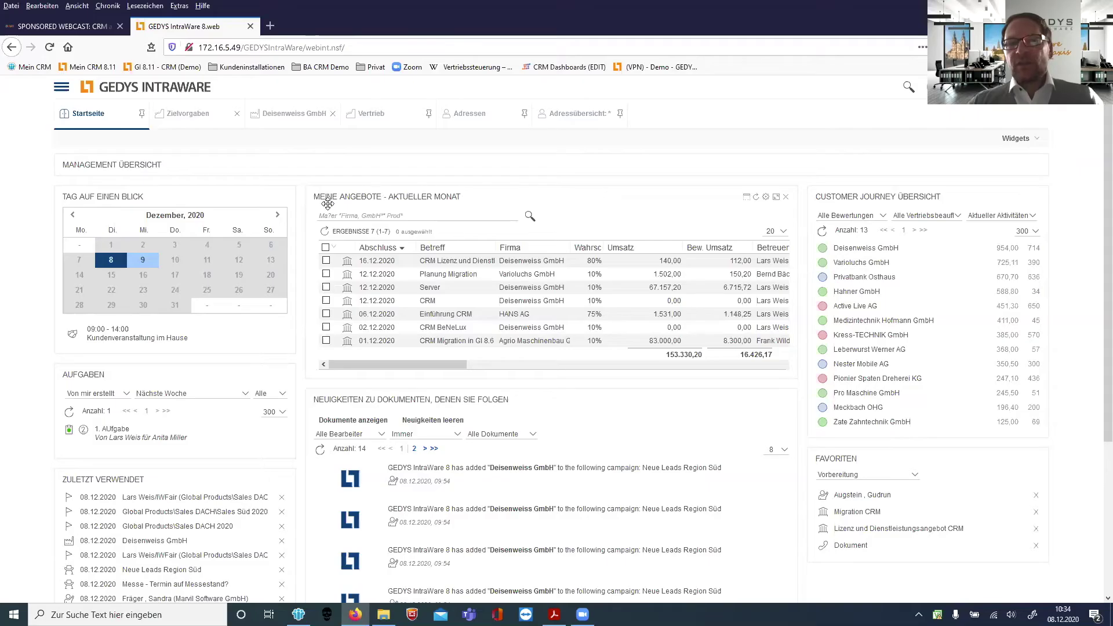
click(547, 200)
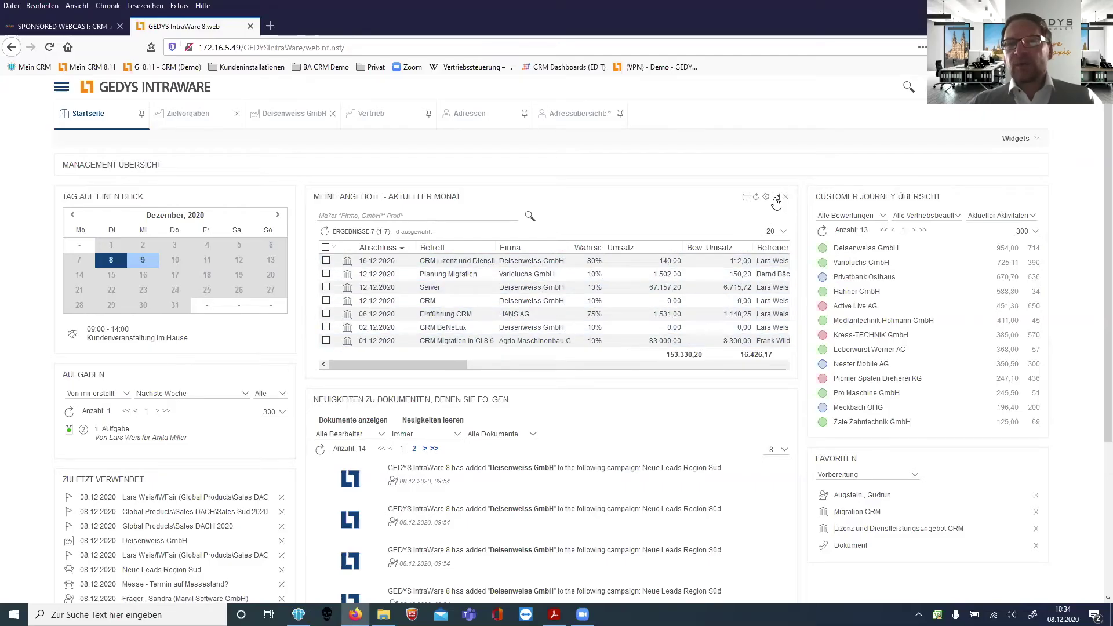
click(776, 199)
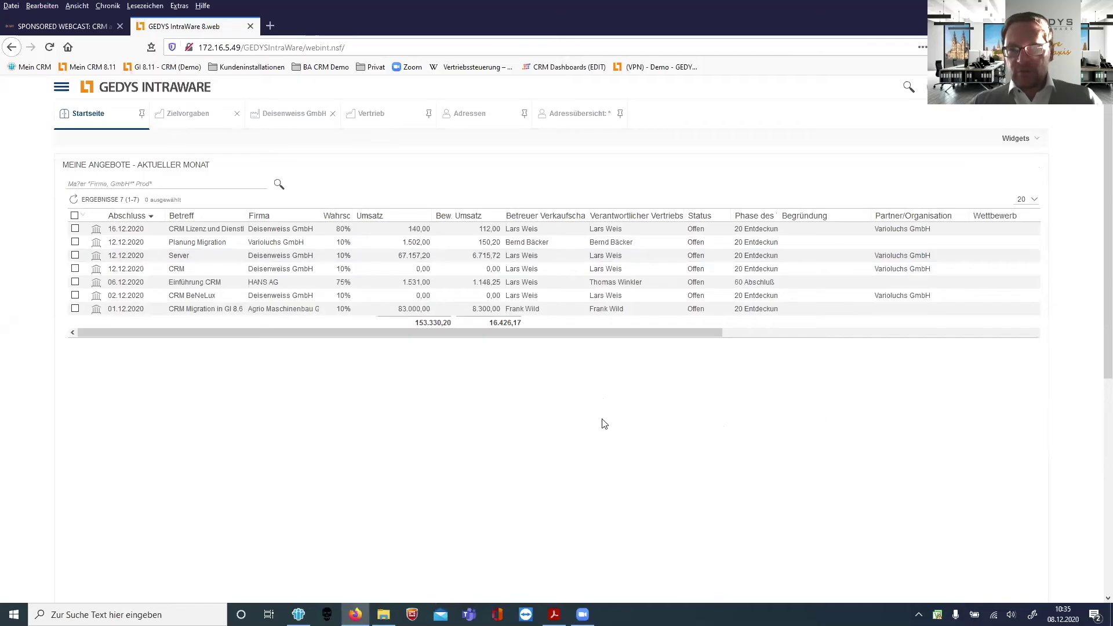
mouse_move(1021, 169)
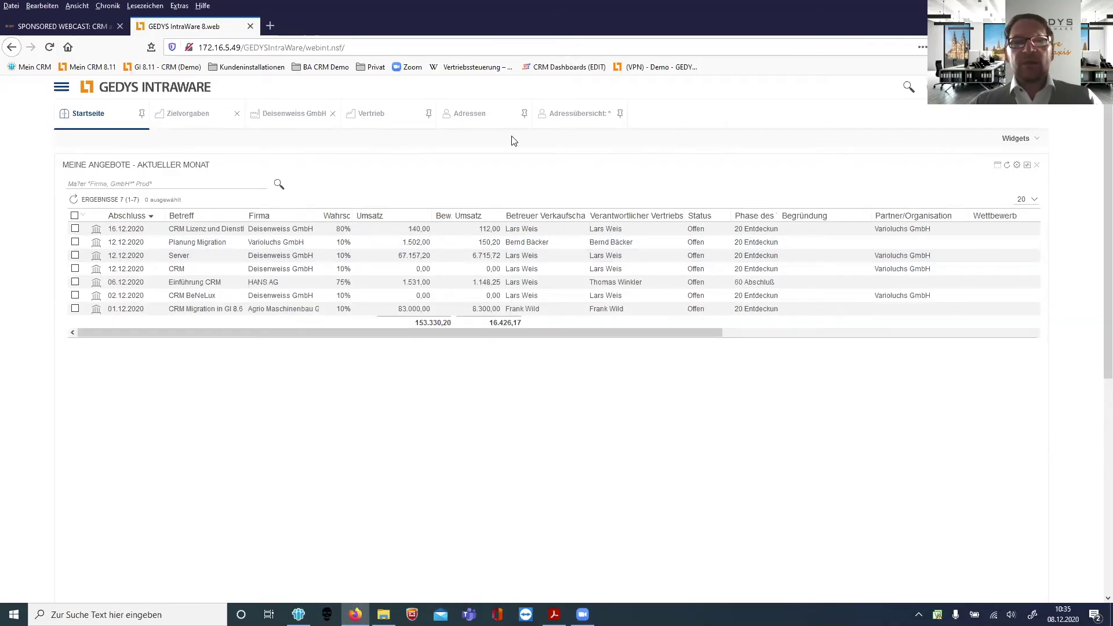
click(316, 248)
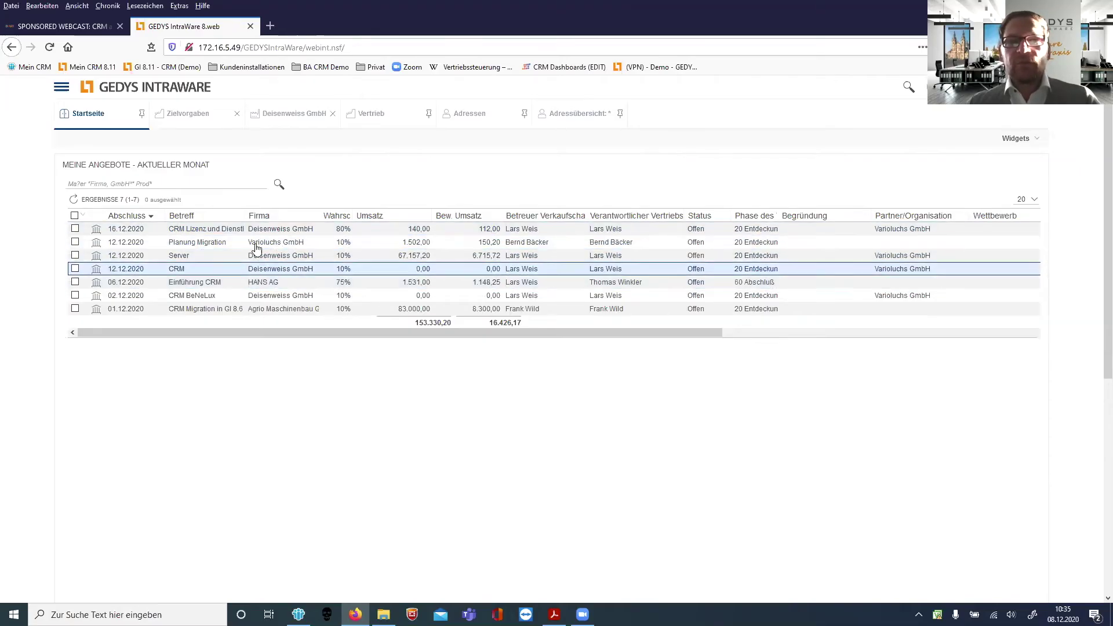
- Open the offer CRM Lizenz und Dienstleistungen Angebot and view its Vorgänge DACH entries
click(201, 235)
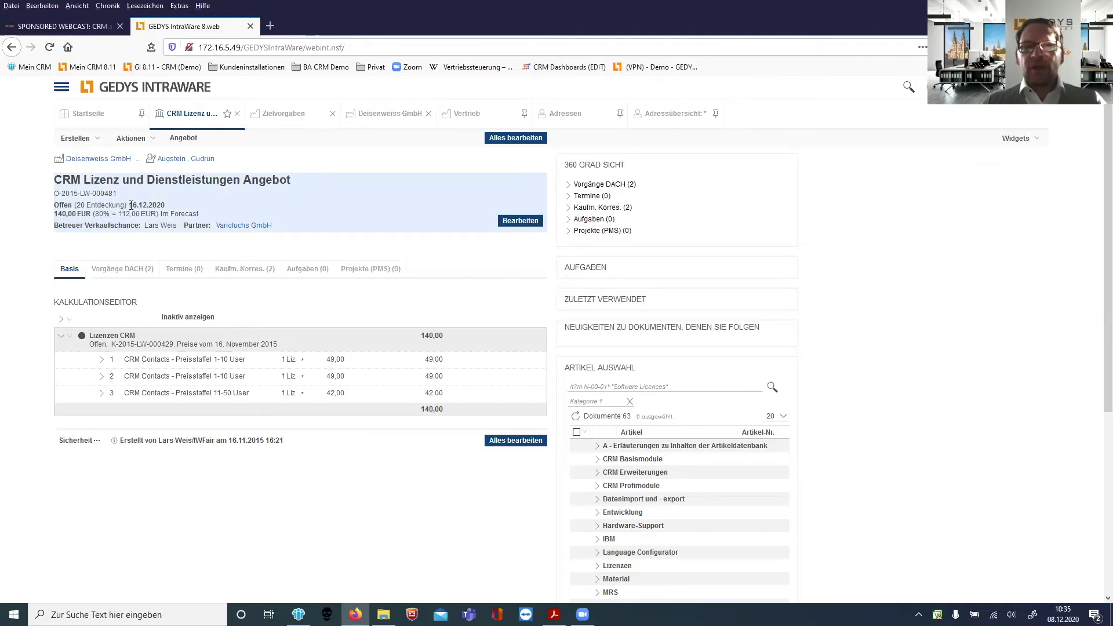
click(120, 270)
click(230, 367)
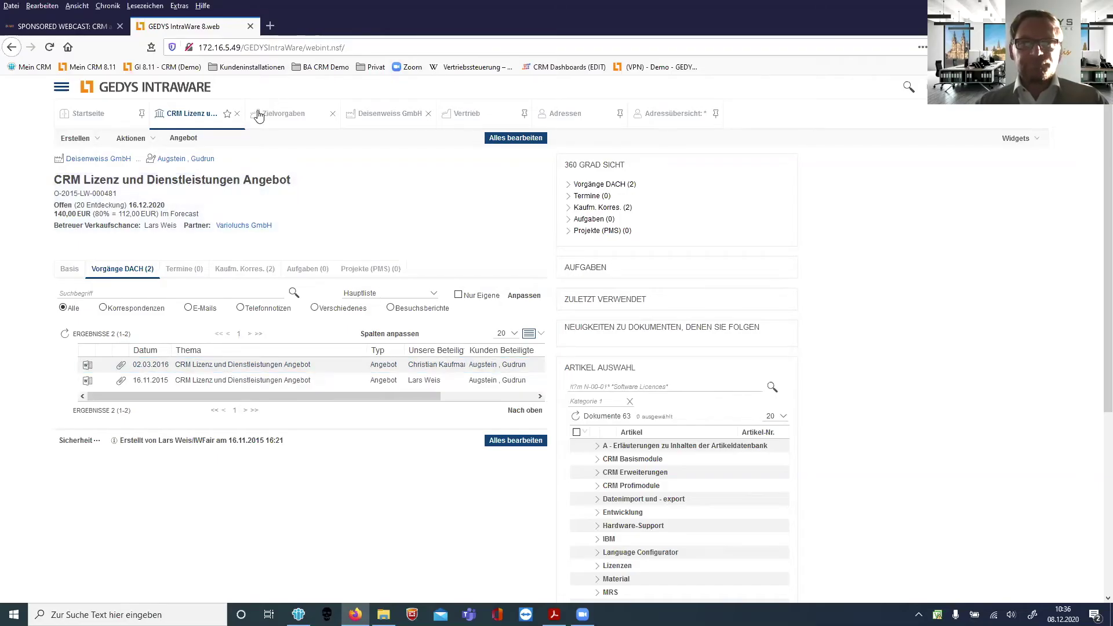
- Close the offer and restore the Meine Angebote widget to its normal size on the Startseite
click(237, 114)
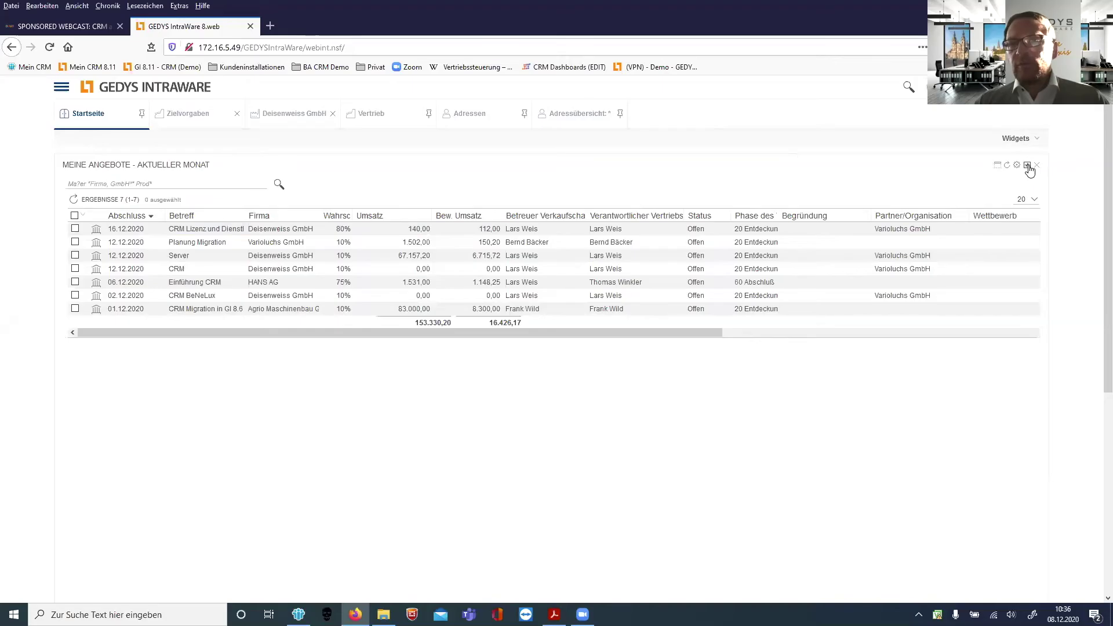
click(1028, 166)
mouse_move(547, 195)
mouse_down()
mouse_move(530, 185)
mouse_move(555, 199)
mouse_up()
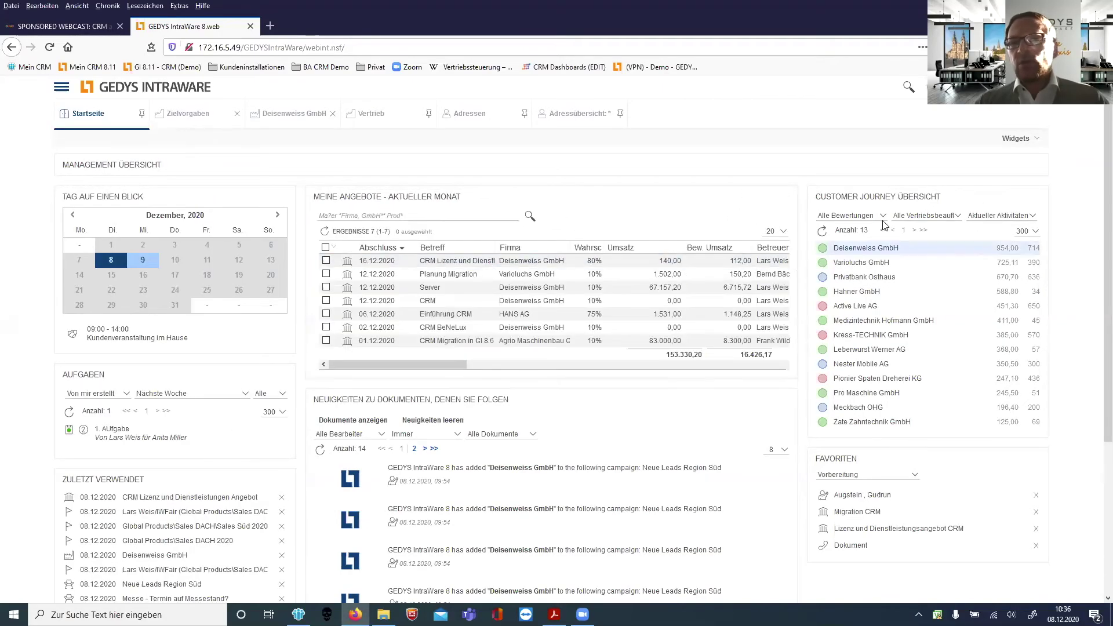
drag(902, 191, 913, 191)
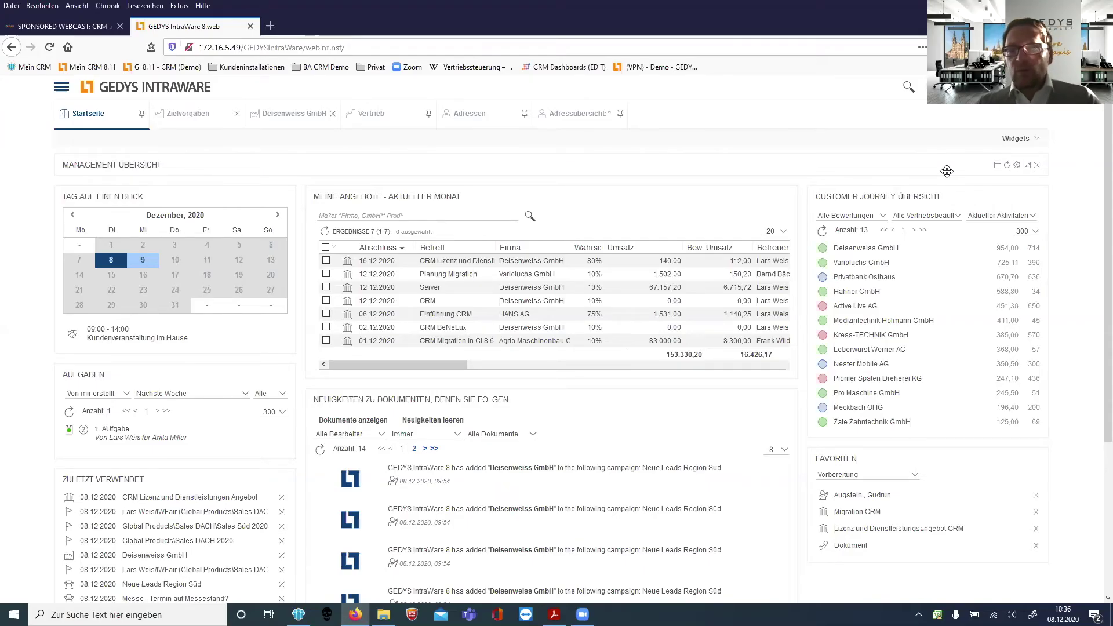
- Expand the Management Übersicht widget, show its Zielvorgaben dashboard and hide the dashboard list
drag(947, 171, 84, 162)
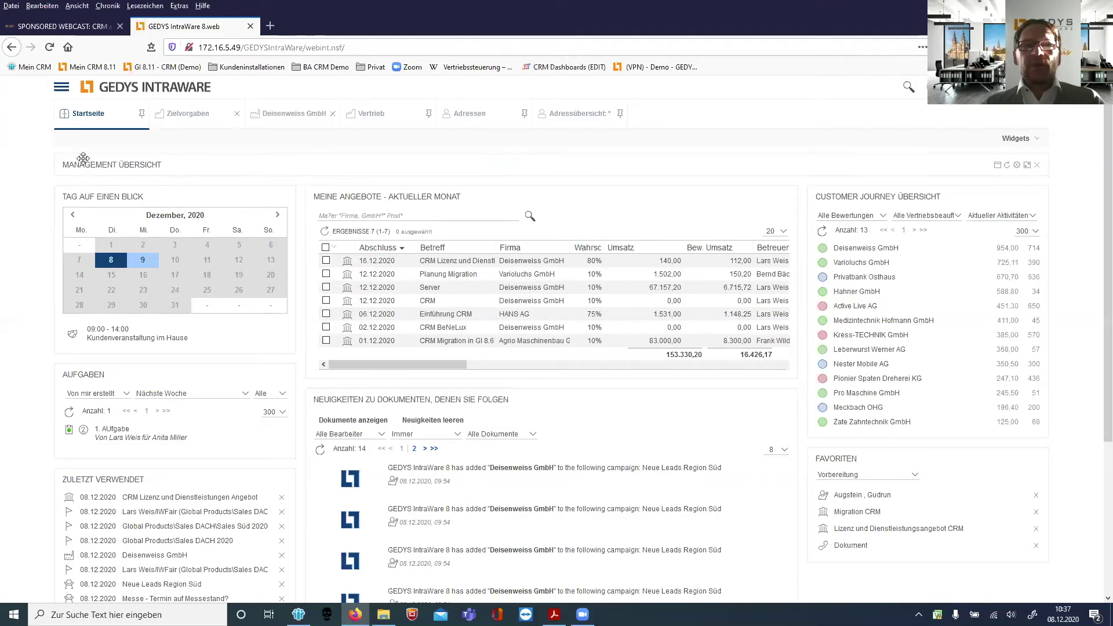
click(997, 166)
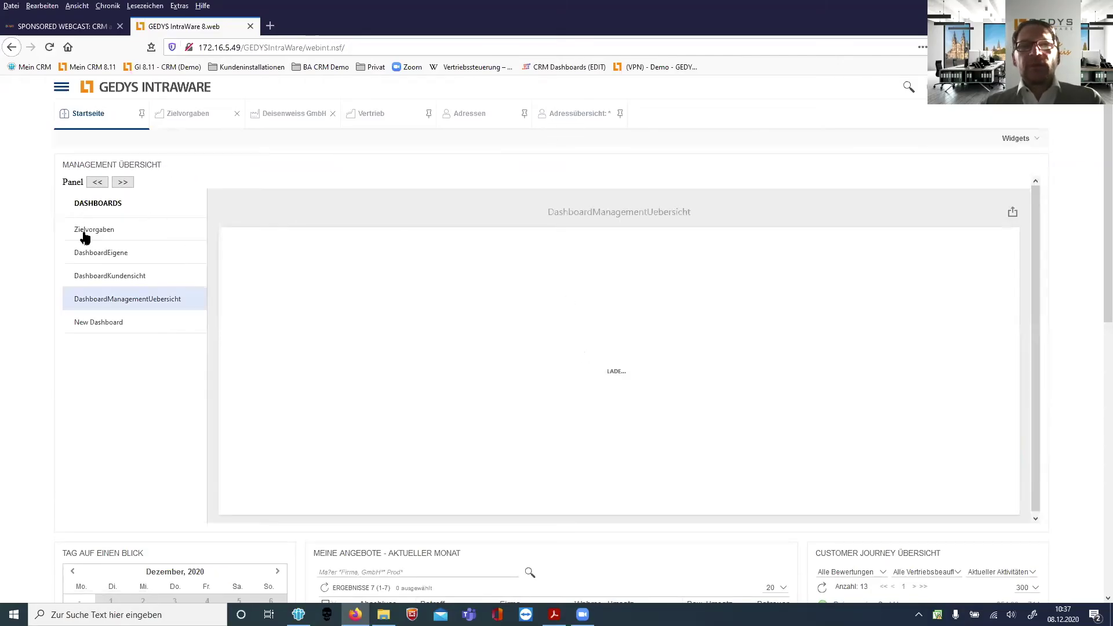
click(85, 234)
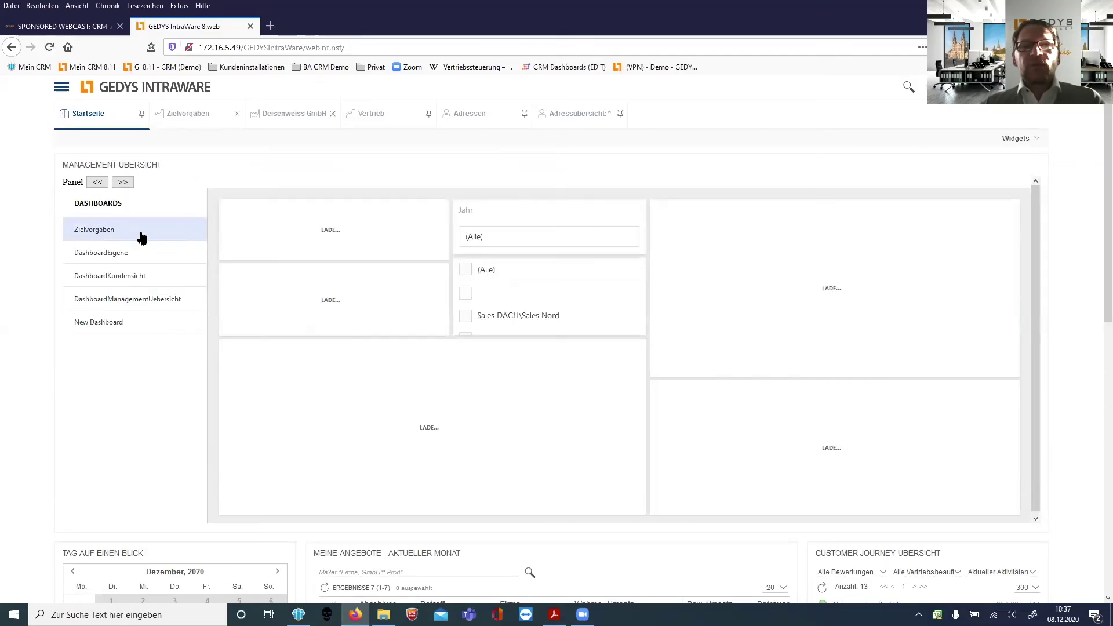
click(96, 183)
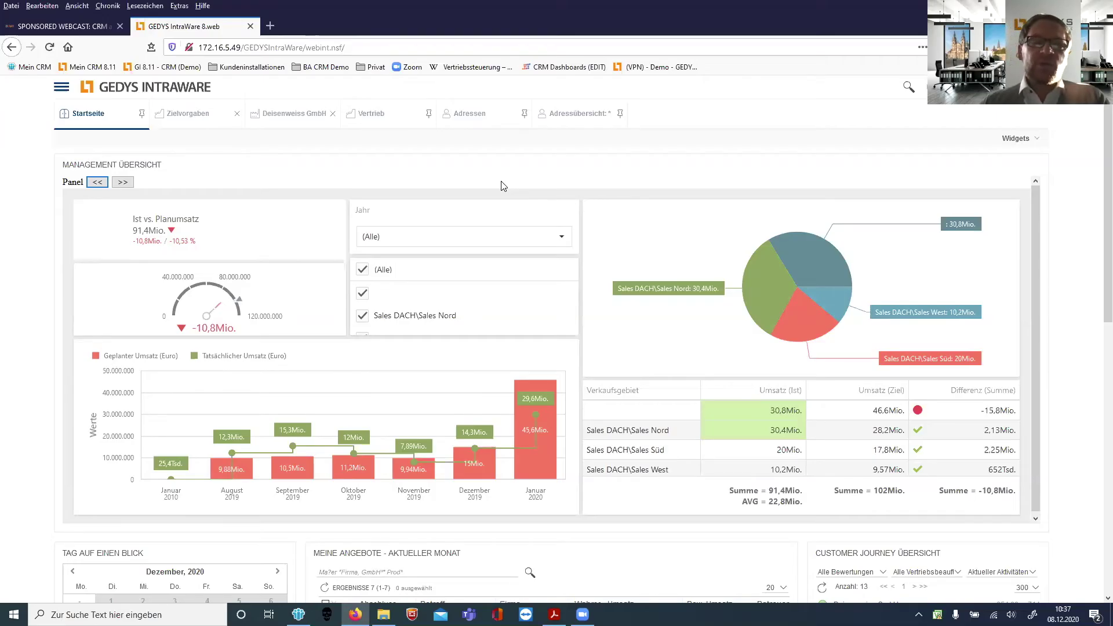
drag(505, 165, 505, 169)
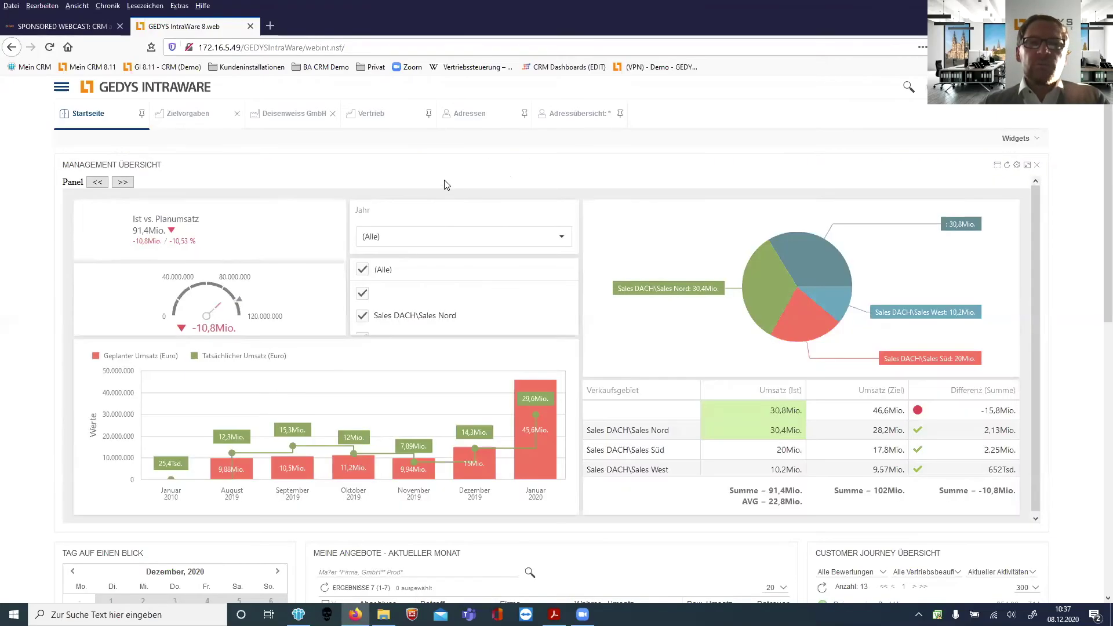
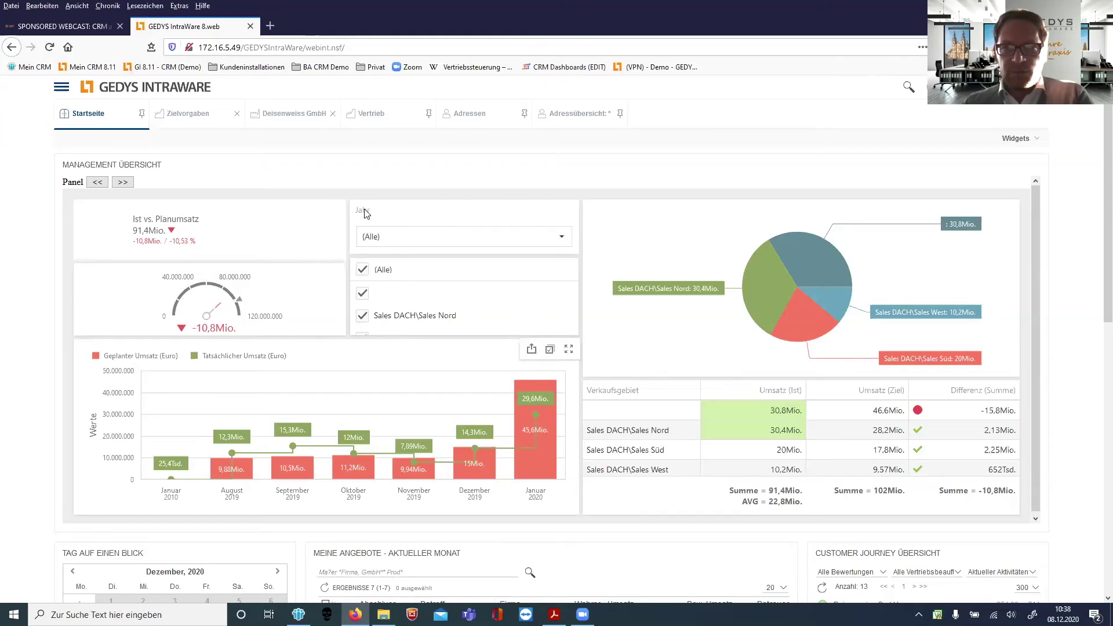
- Filter the Zielvorgaben dashboard to the year 2019 and narrow it to the November 2019 sales
click(560, 244)
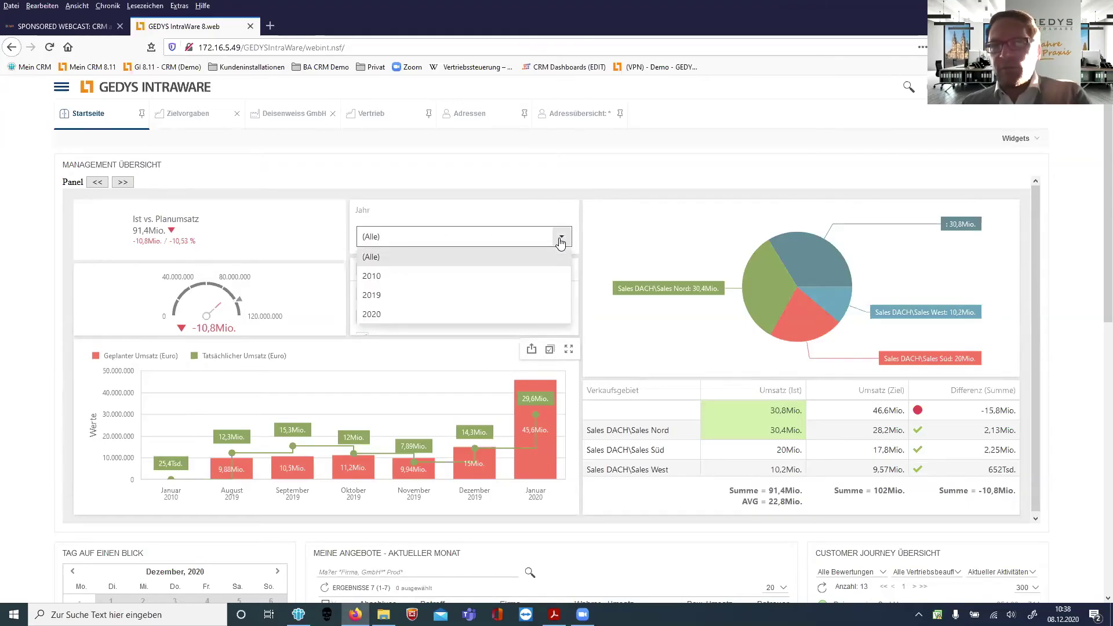
click(385, 295)
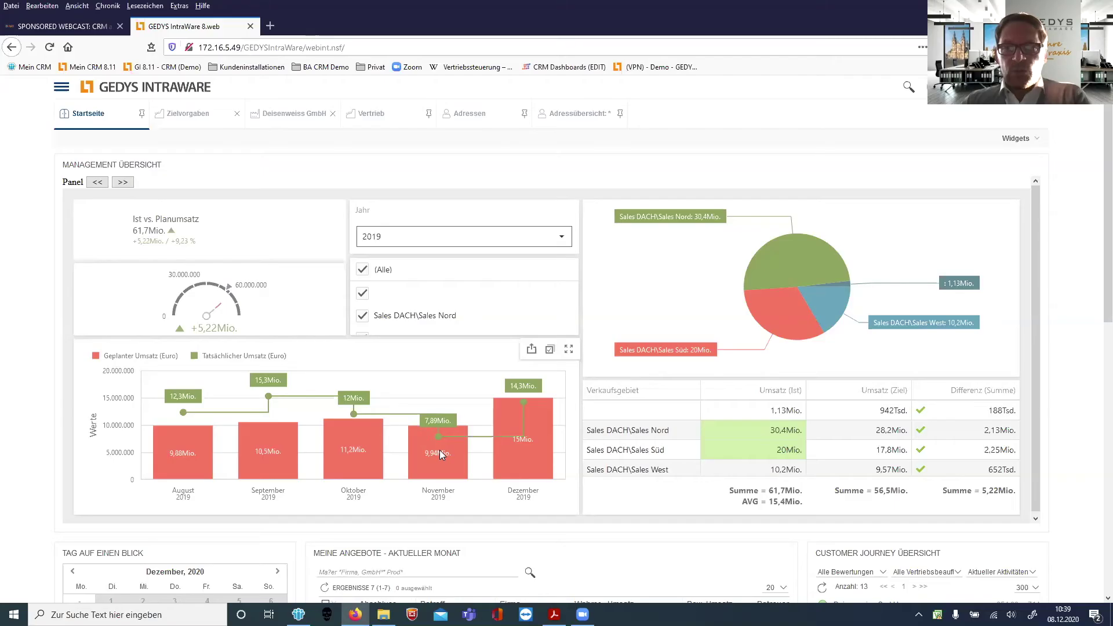
mouse_move(449, 456)
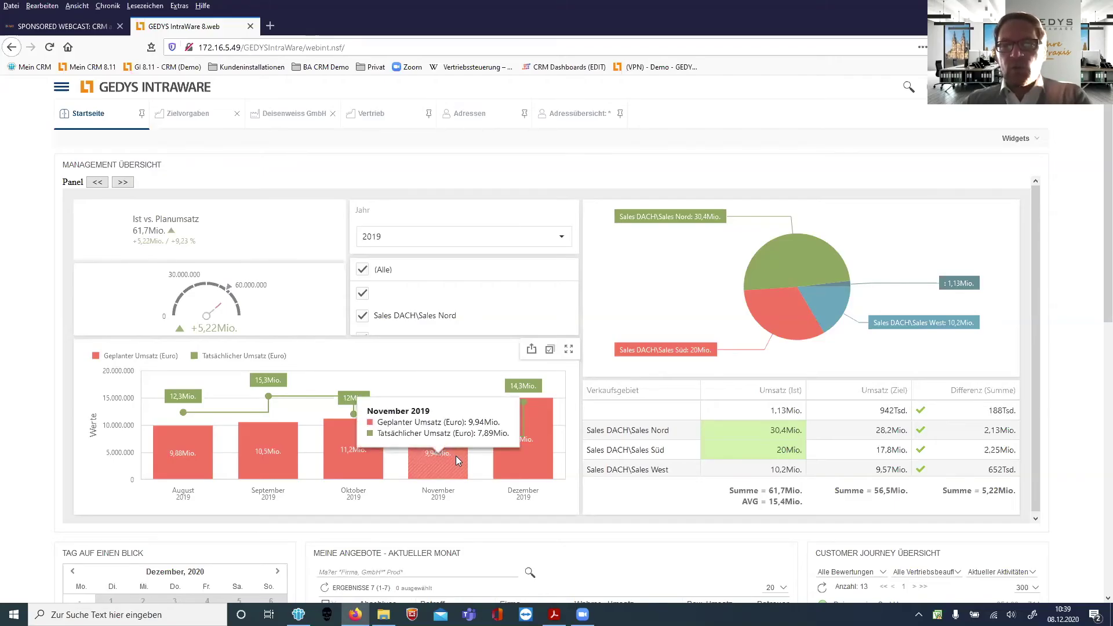
click(456, 455)
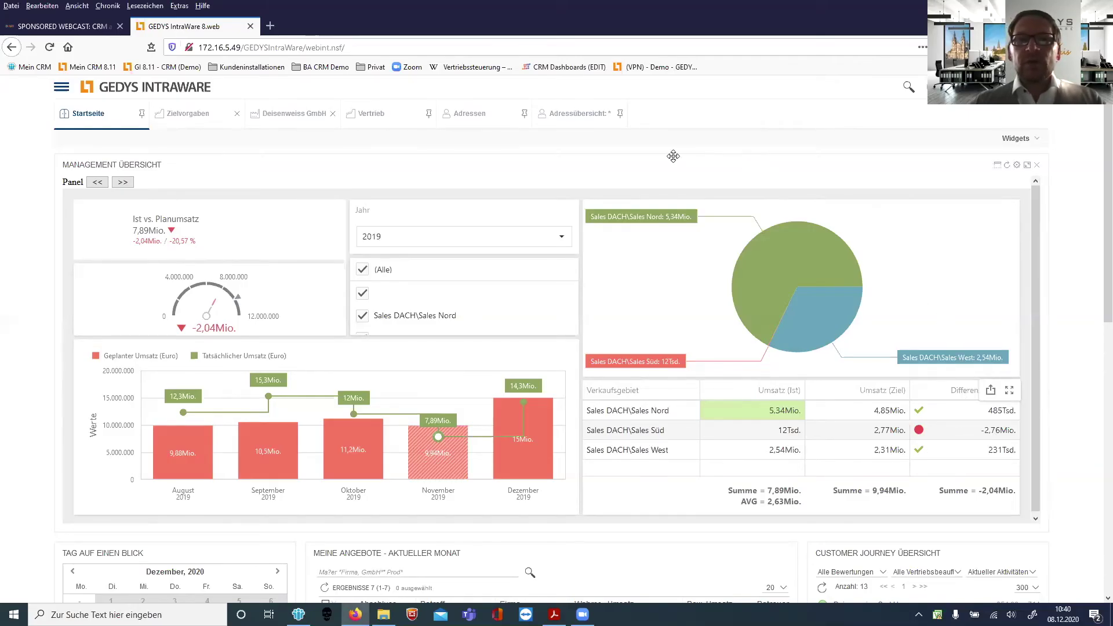
- In the Adressübersicht, list the addresses assigned to the salesperson between Hans and Thomas under Vertriebsbeauftragter
click(580, 116)
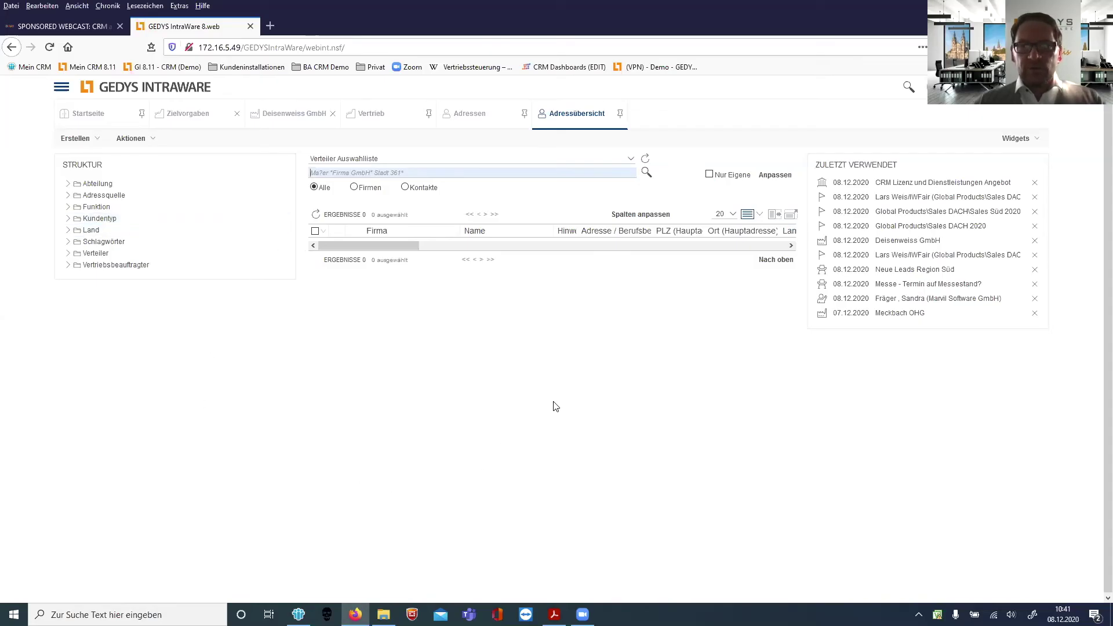
click(68, 265)
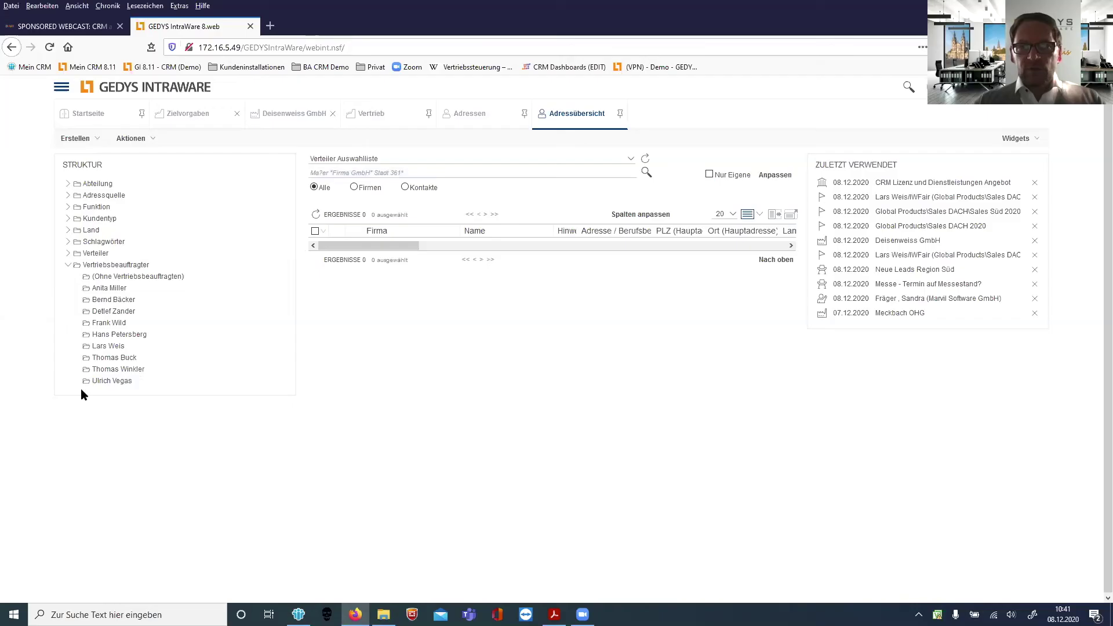
click(111, 347)
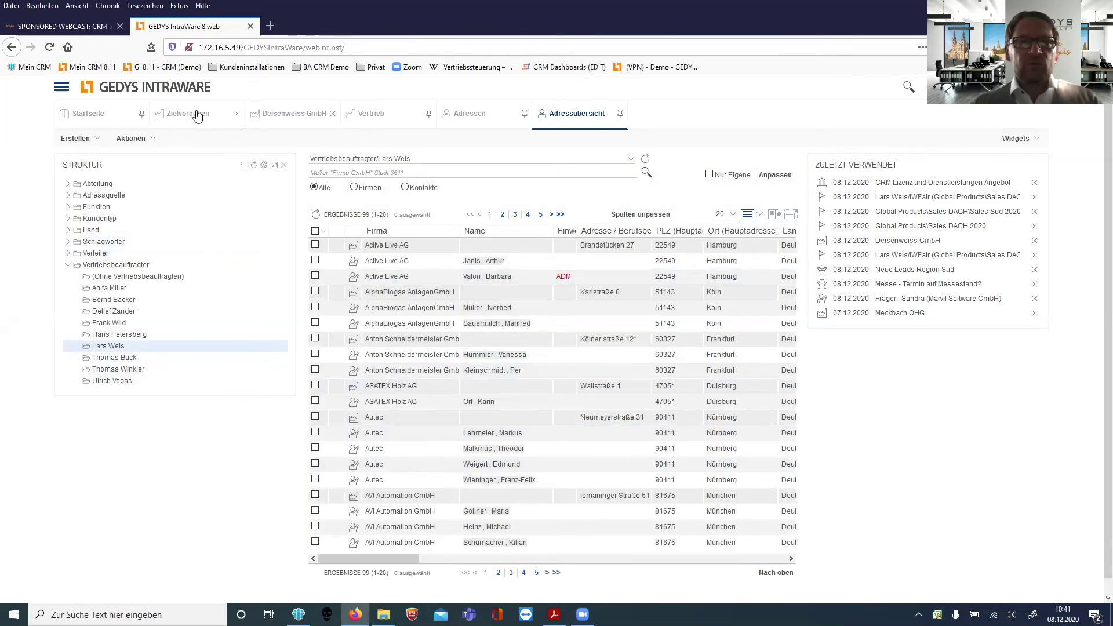
- Open the Cockpit belonging to the Startseite area to view its charts
click(61, 88)
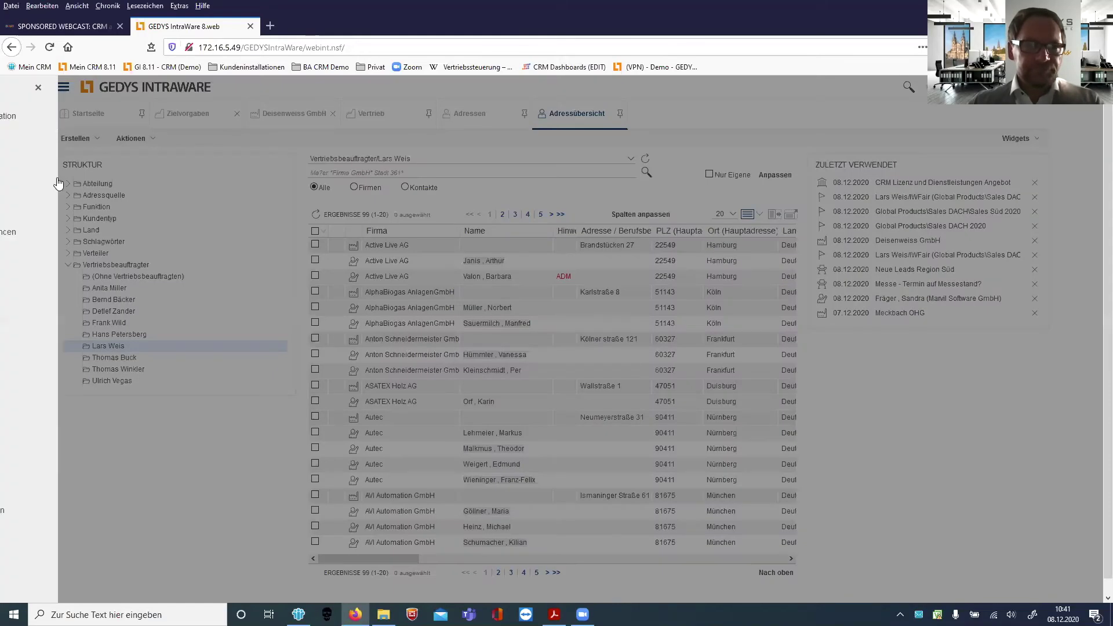
mouse_move(51, 139)
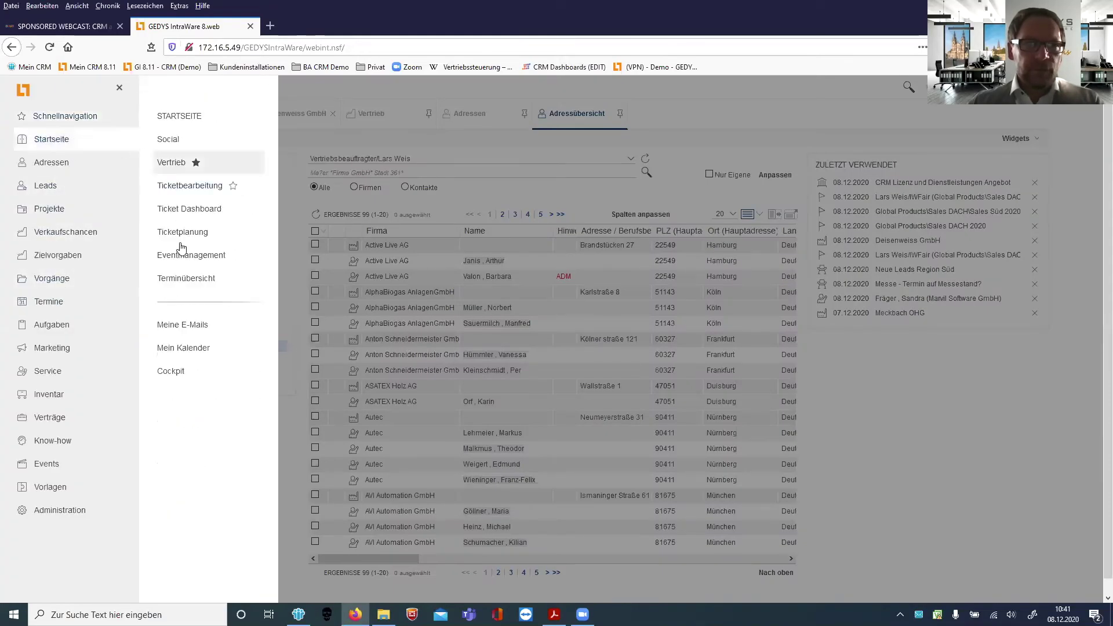
click(178, 376)
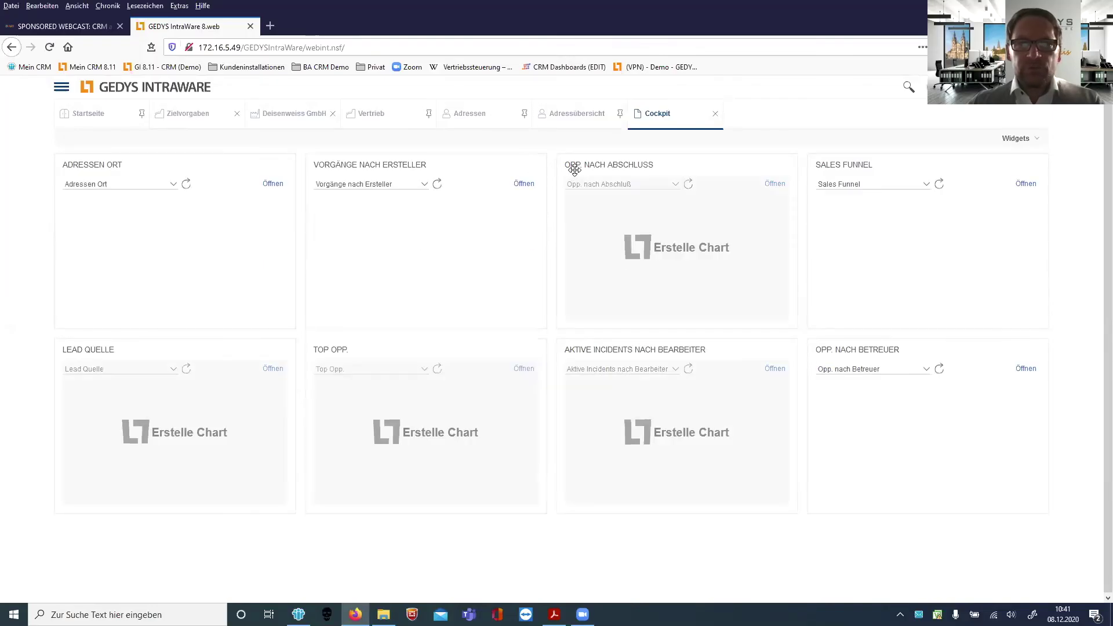
- Open the Marketing Cockpit and view the list of campaigns available in it without switching campaign
click(62, 89)
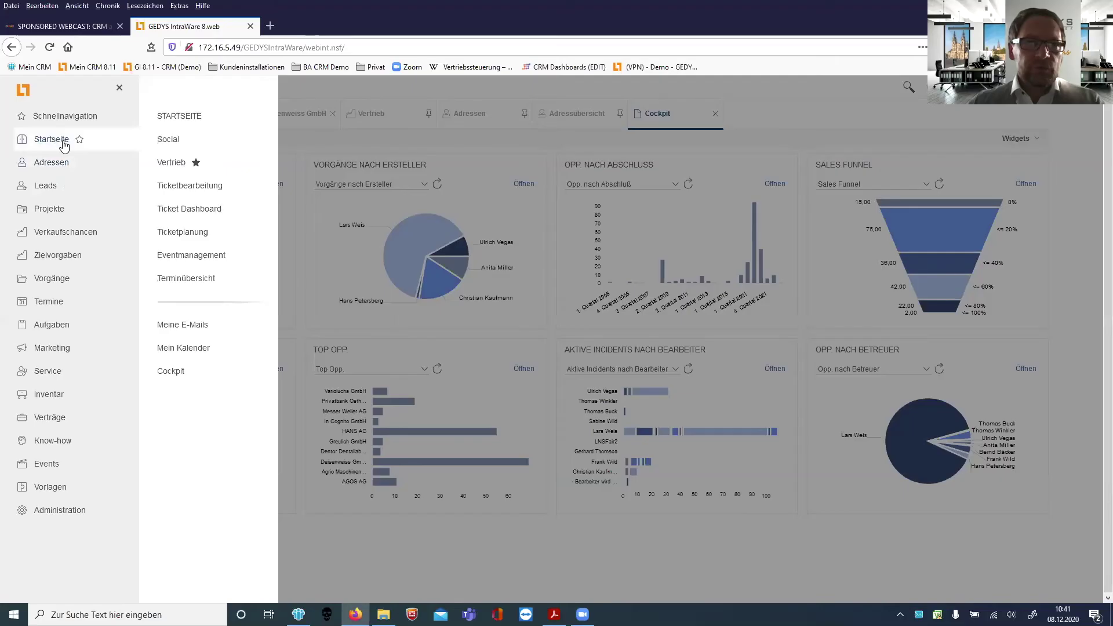
mouse_move(54, 349)
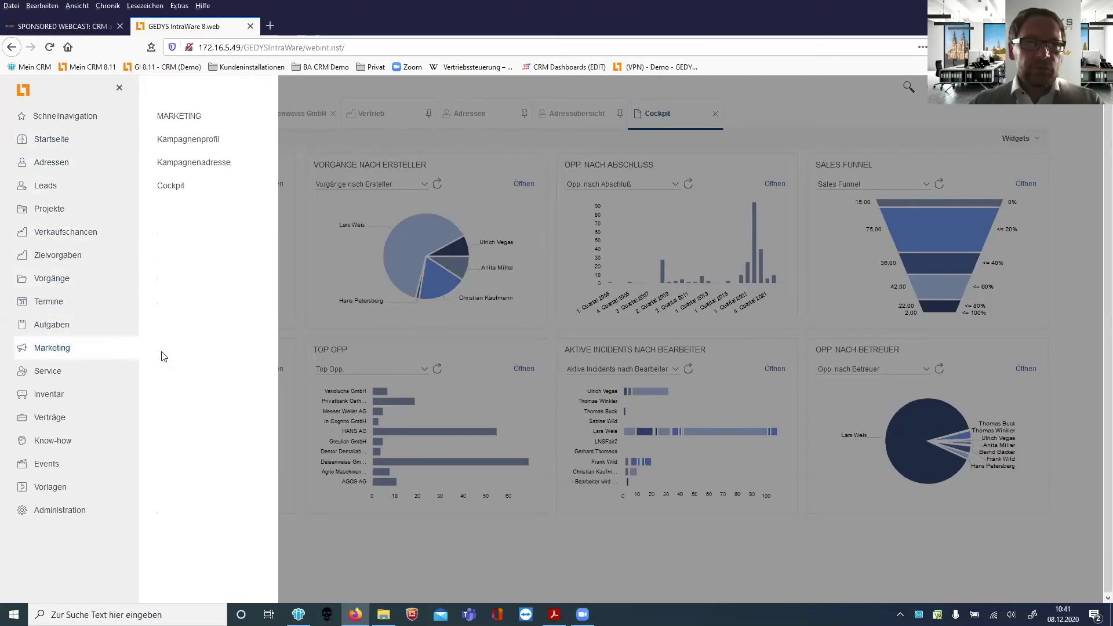
click(172, 187)
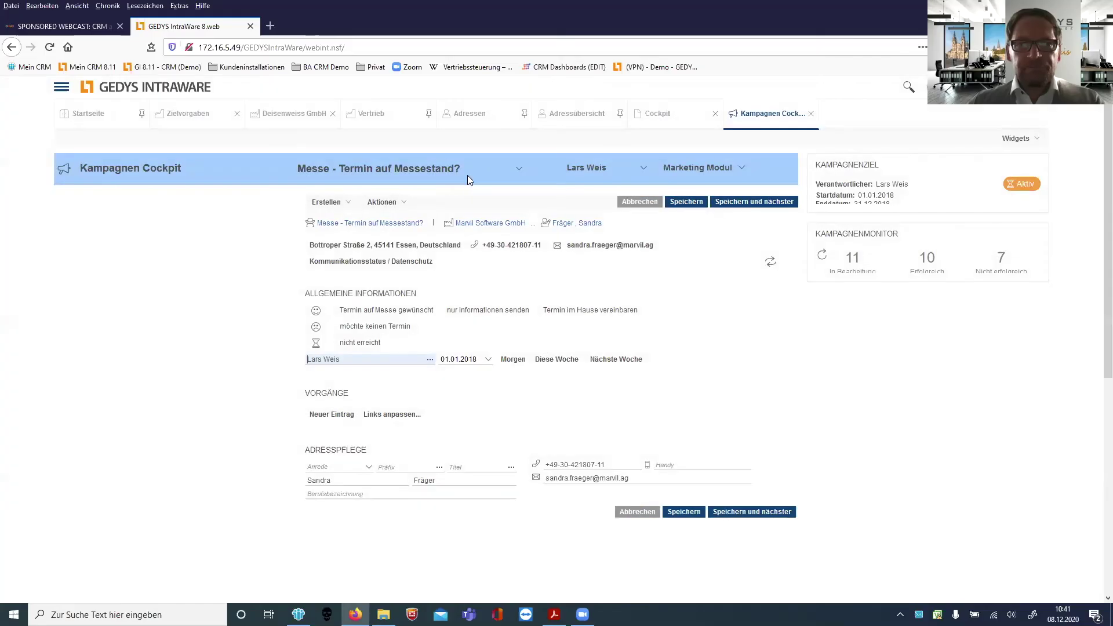
click(517, 170)
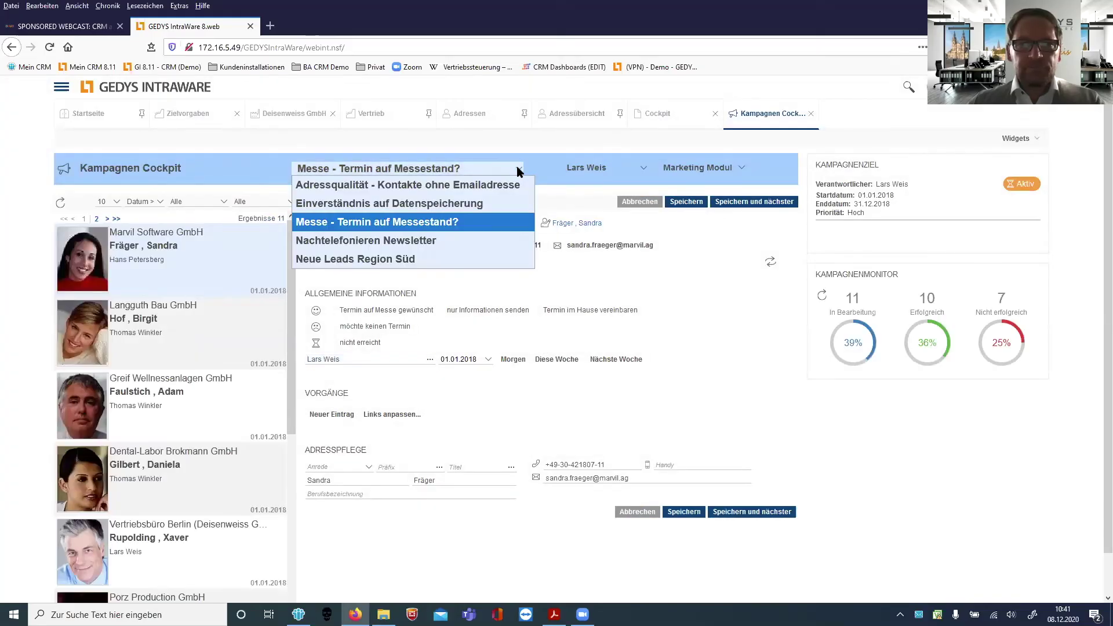
click(502, 163)
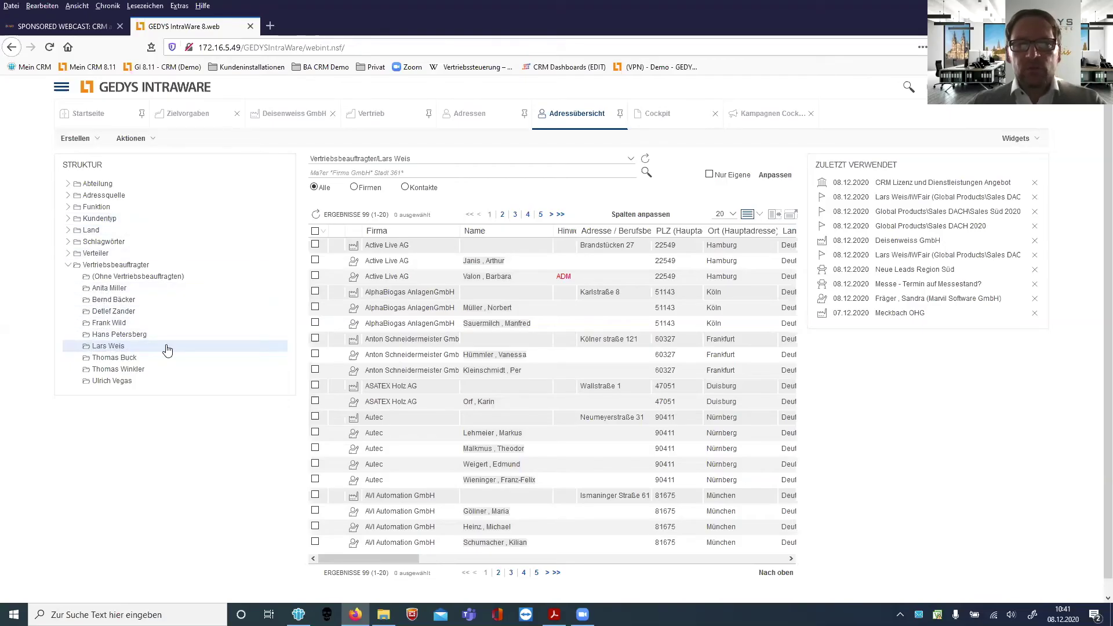
- Search the salesperson's addresses for all Kontakte with * and check the record types that can be created, including Kampagne
mouse_move(108, 350)
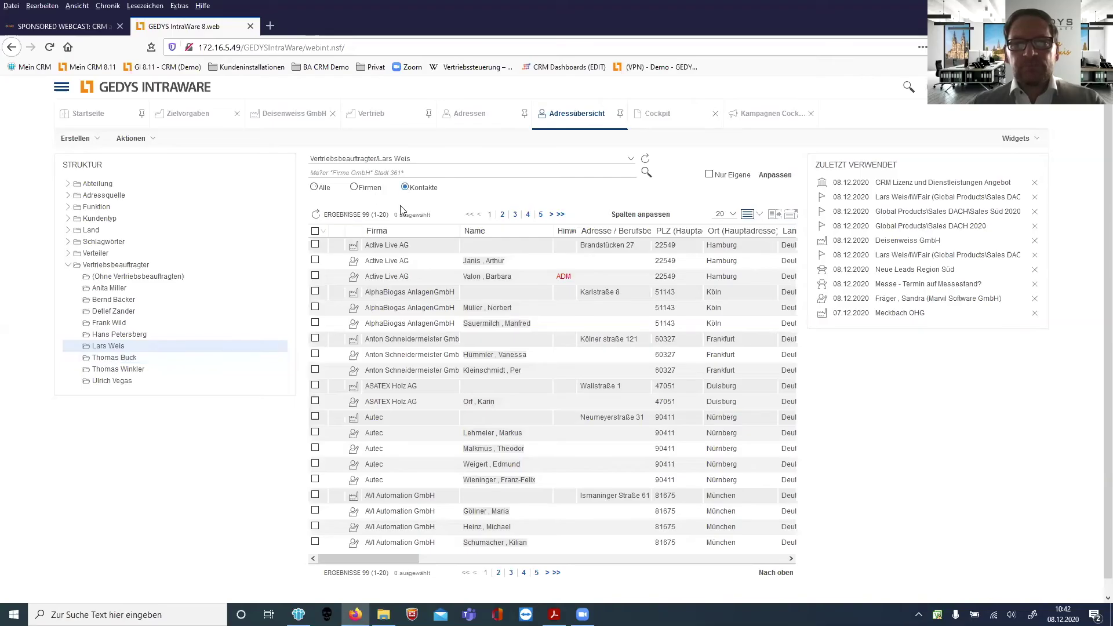
click(420, 170)
text(*)
click(647, 173)
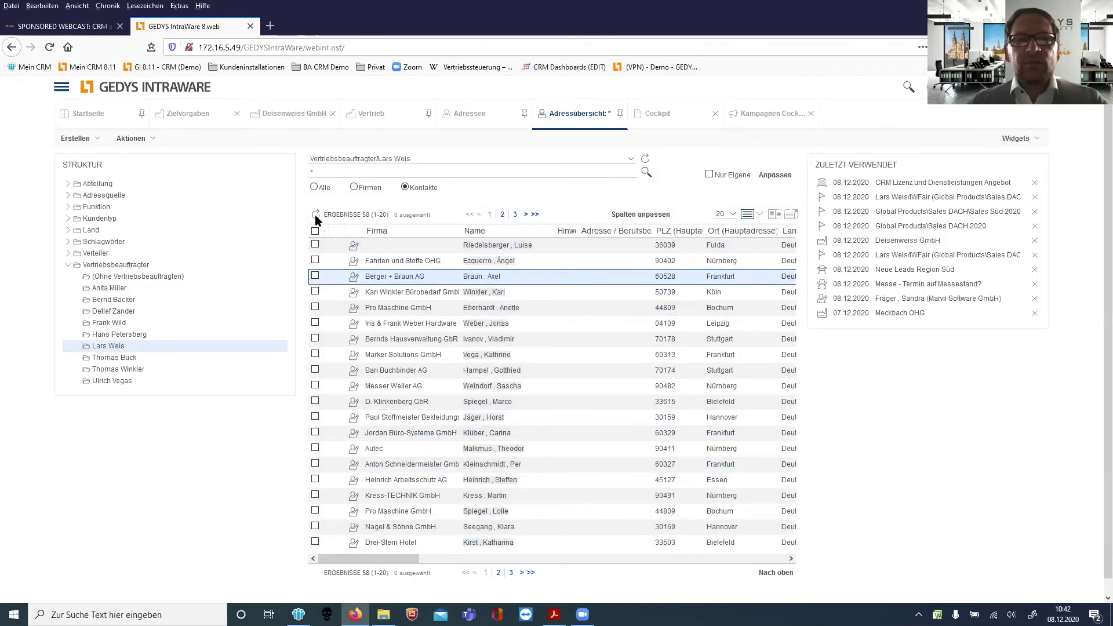
click(97, 139)
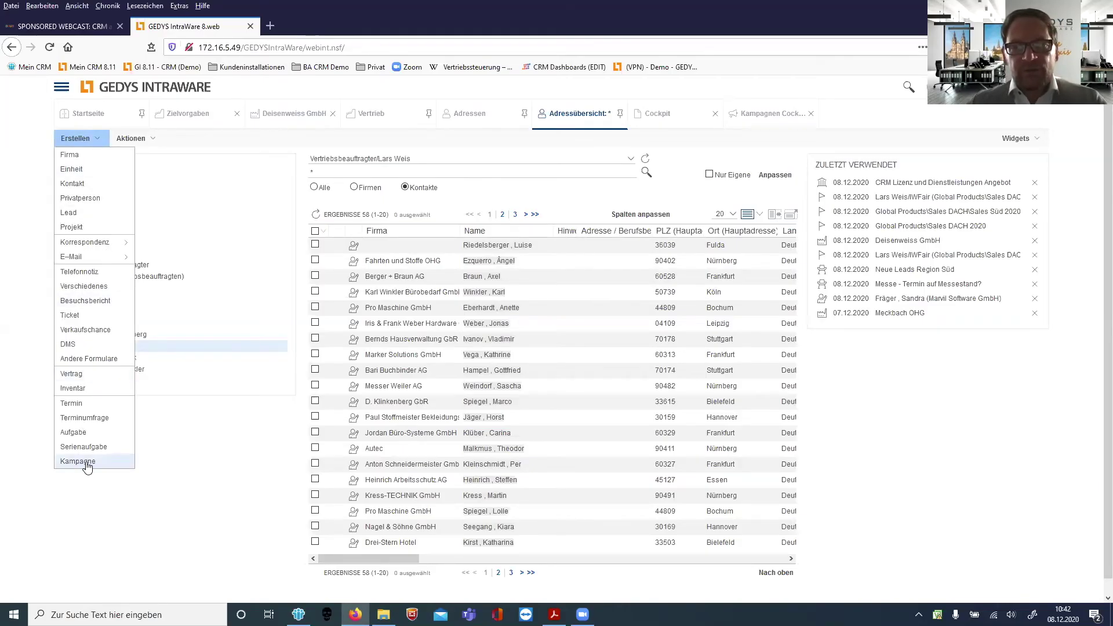
click(185, 473)
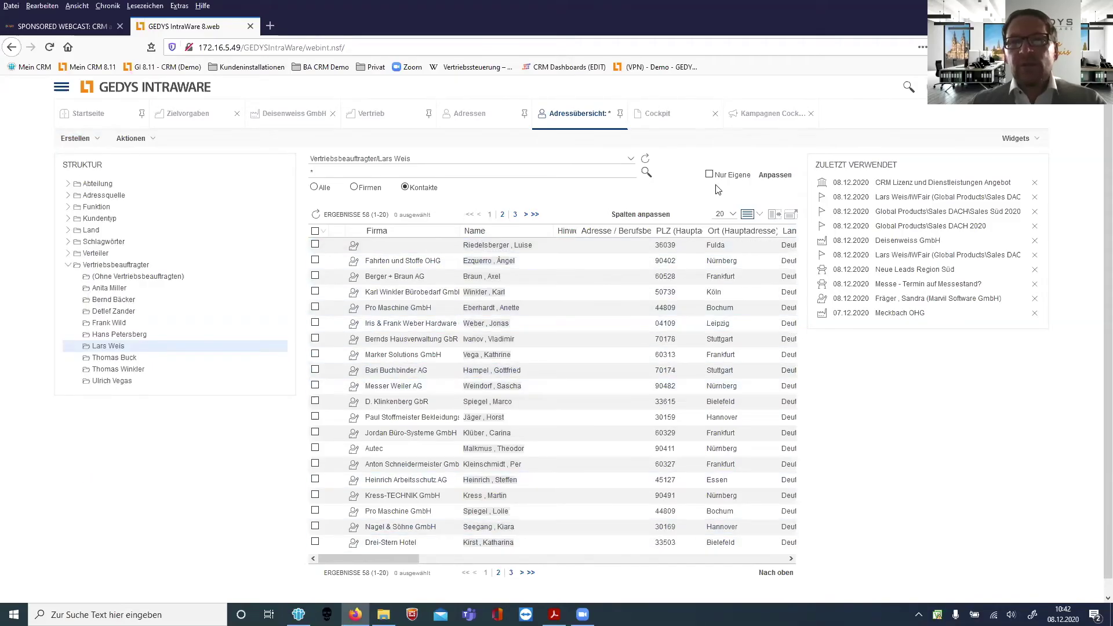
- Return to the Kampagnen Cockpit and switch from the trade fair campaign to Neue Leads Region Süd
click(782, 116)
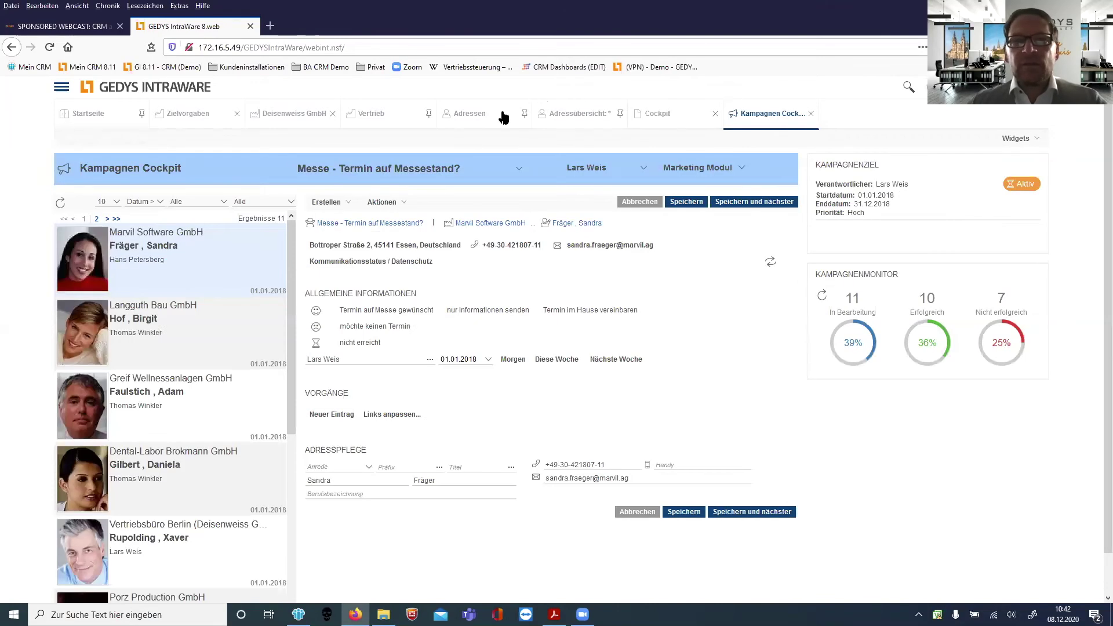
click(519, 168)
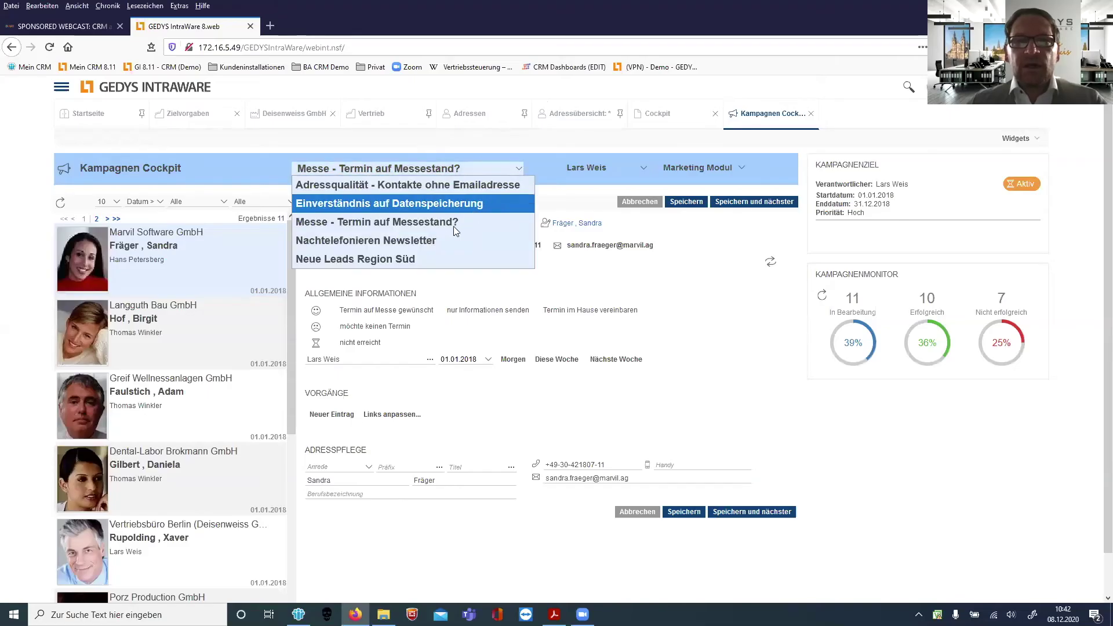
click(403, 259)
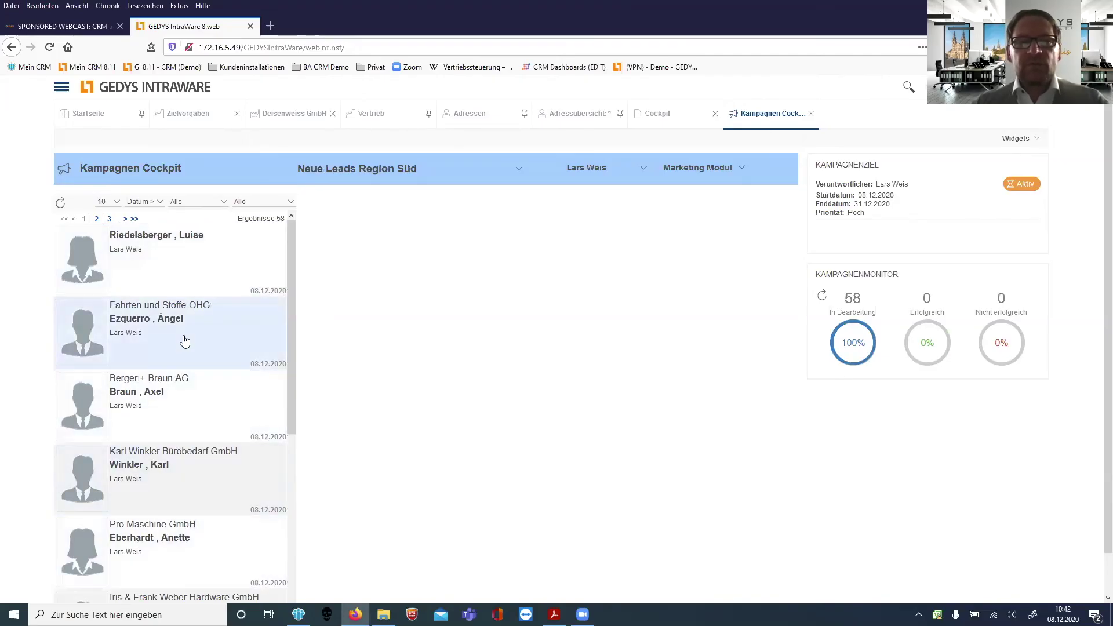
- Record Möchte Termin for the first campaign contact and Kein Interesse for the Fahrten und Stoffe OHG contact, saving each and advancing to the next
click(184, 274)
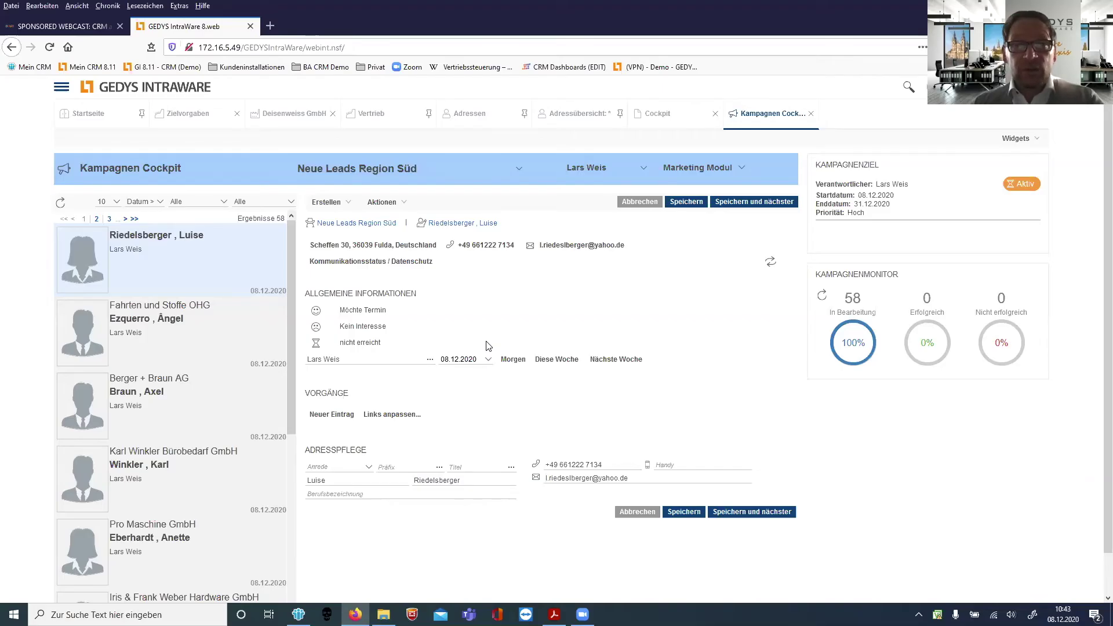
click(366, 312)
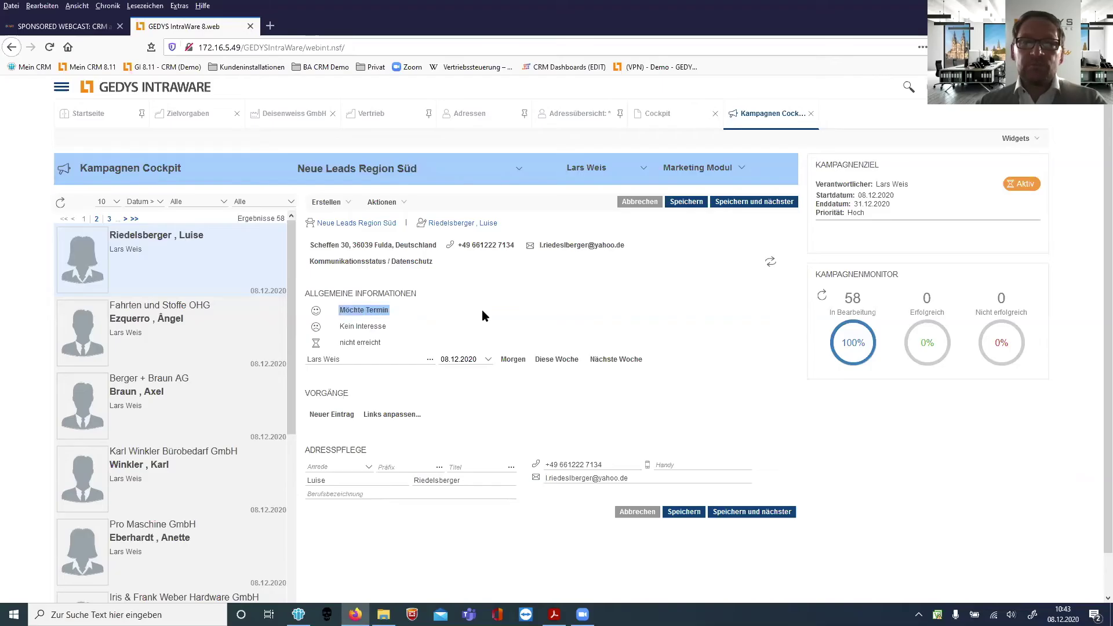
mouse_move(425, 228)
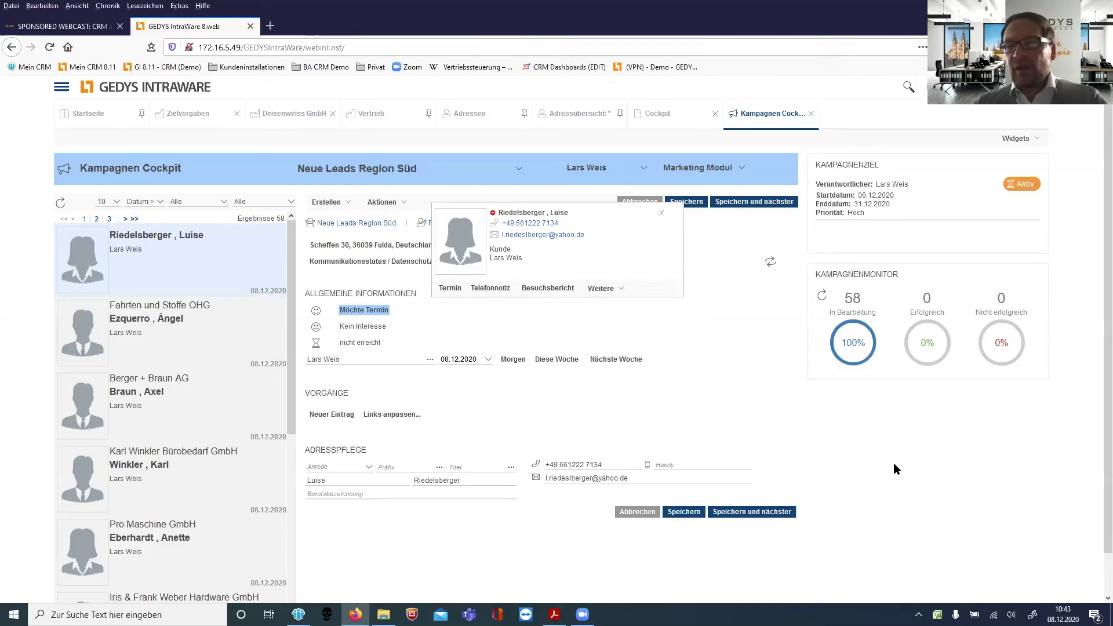
click(768, 518)
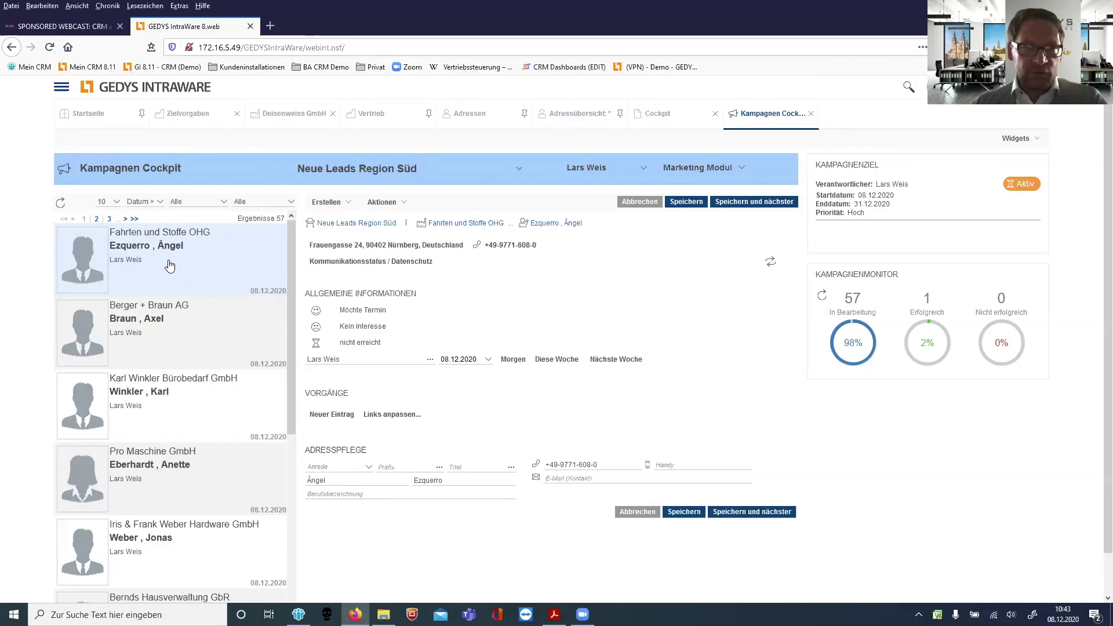
click(370, 327)
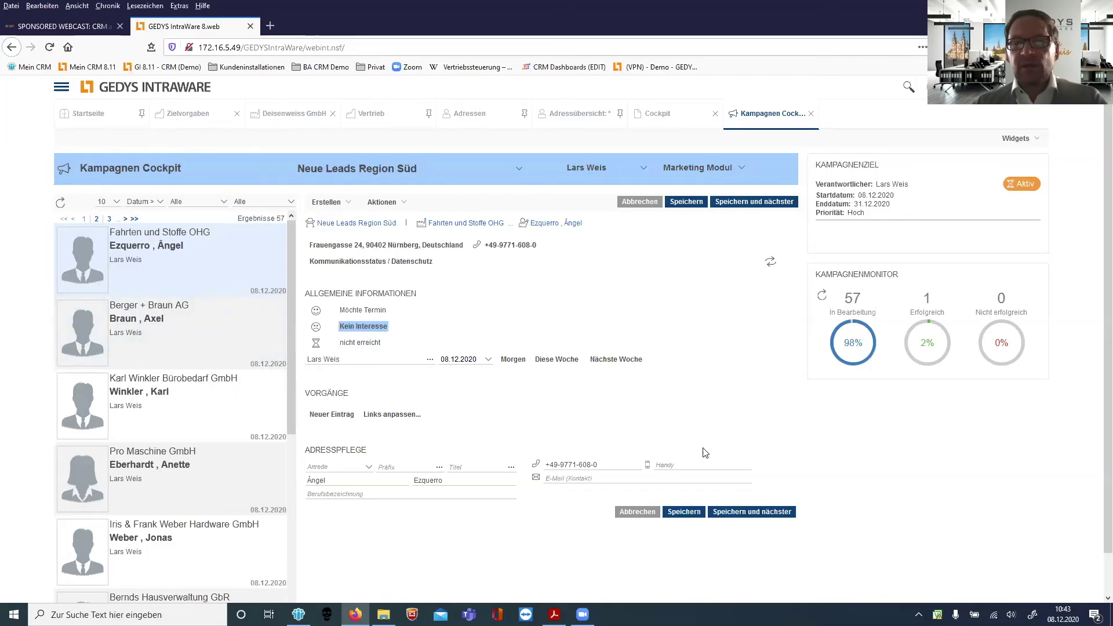
click(752, 512)
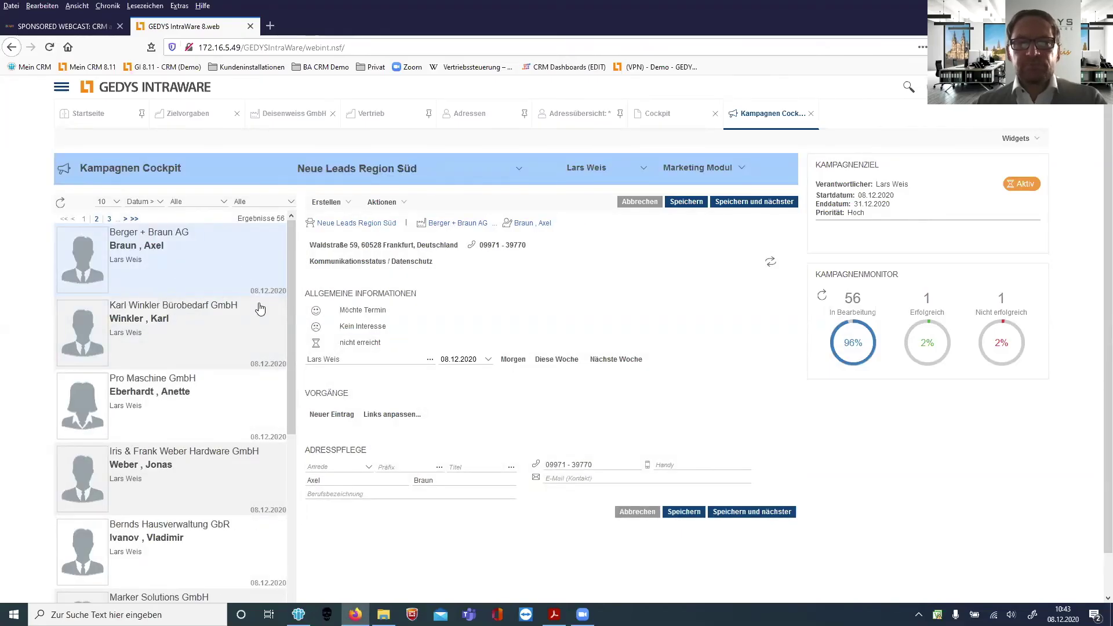
- Mark the Berger + Braun AG contact as Möchte Termin, and view a new Verkaufschance form from the contact's card before closing it
click(354, 313)
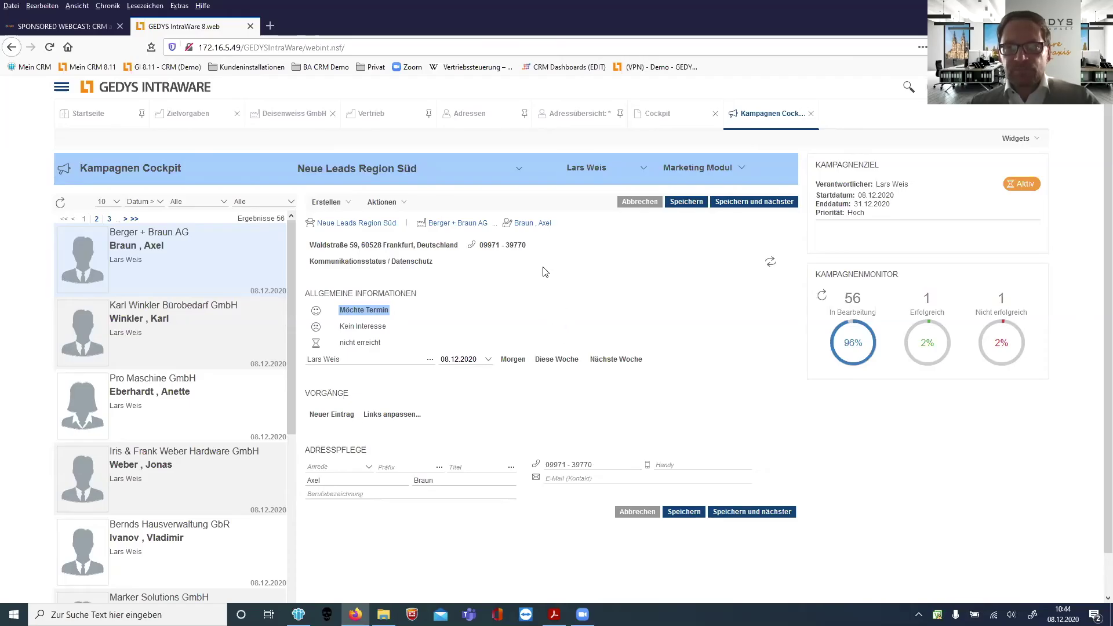
mouse_move(511, 227)
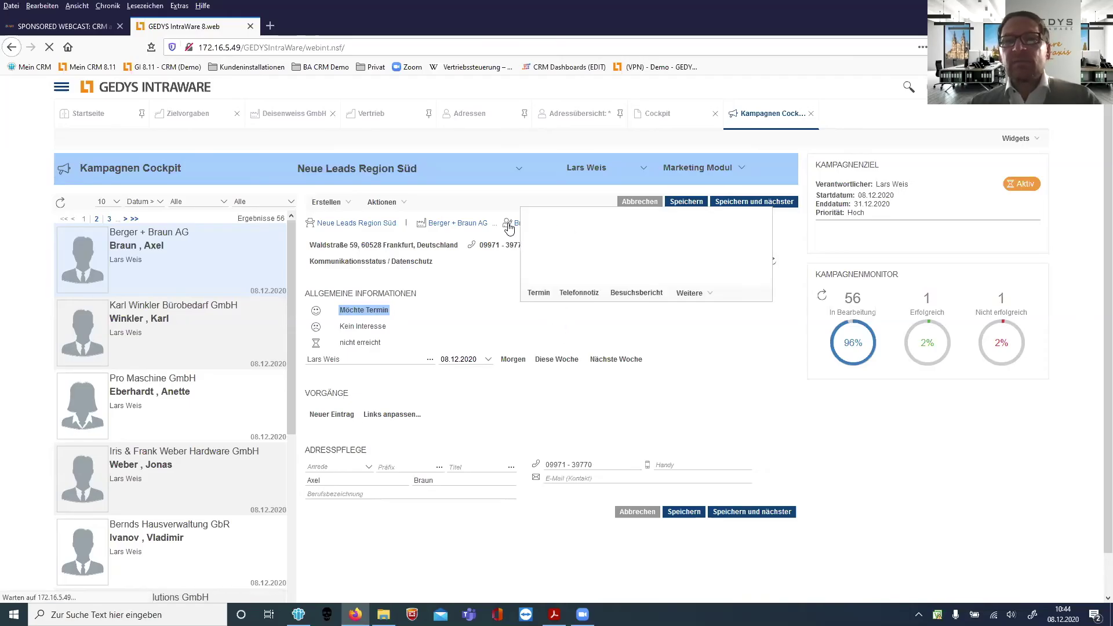
click(690, 293)
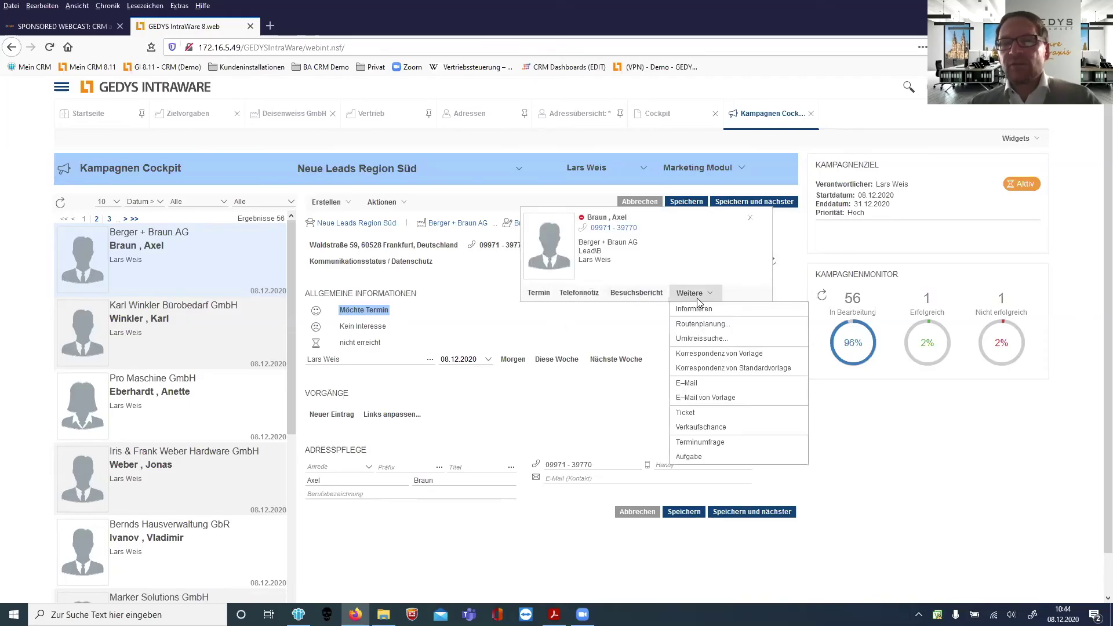
click(715, 428)
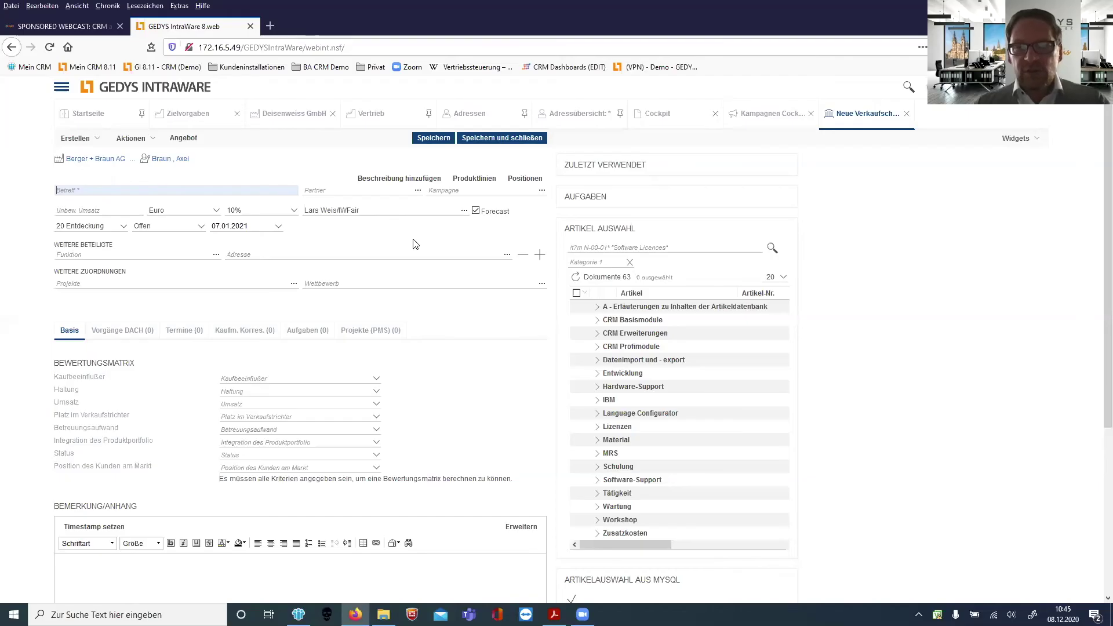
click(14, 364)
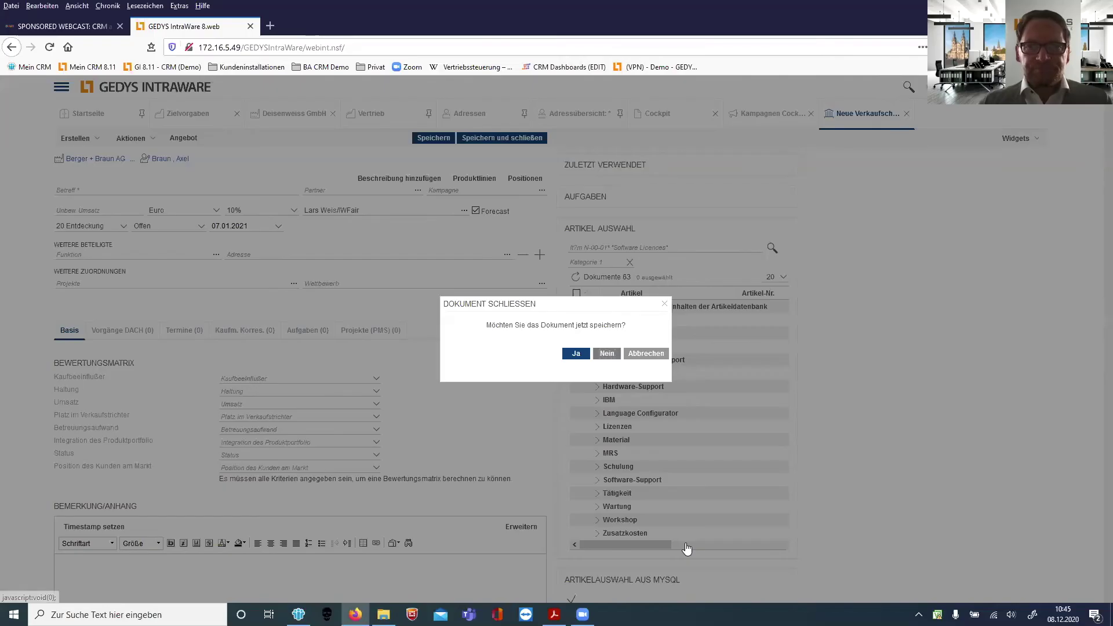
key(Return)
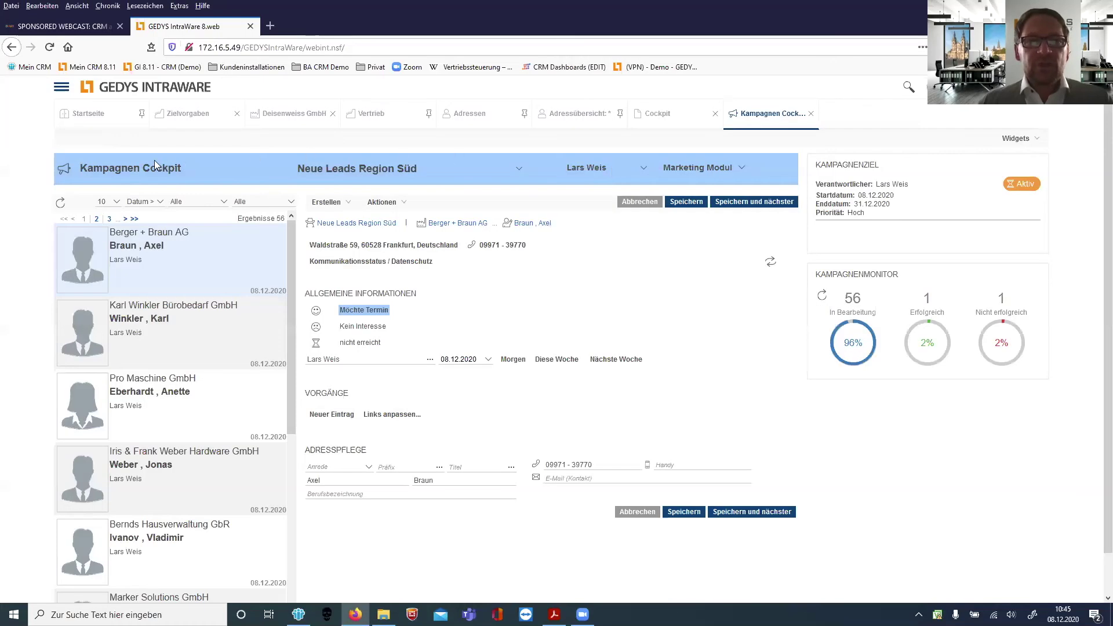
- On the Startseite, collapse the Management Übersicht and examine the 8 December 2020 calendar entry and the current month's offers
click(95, 114)
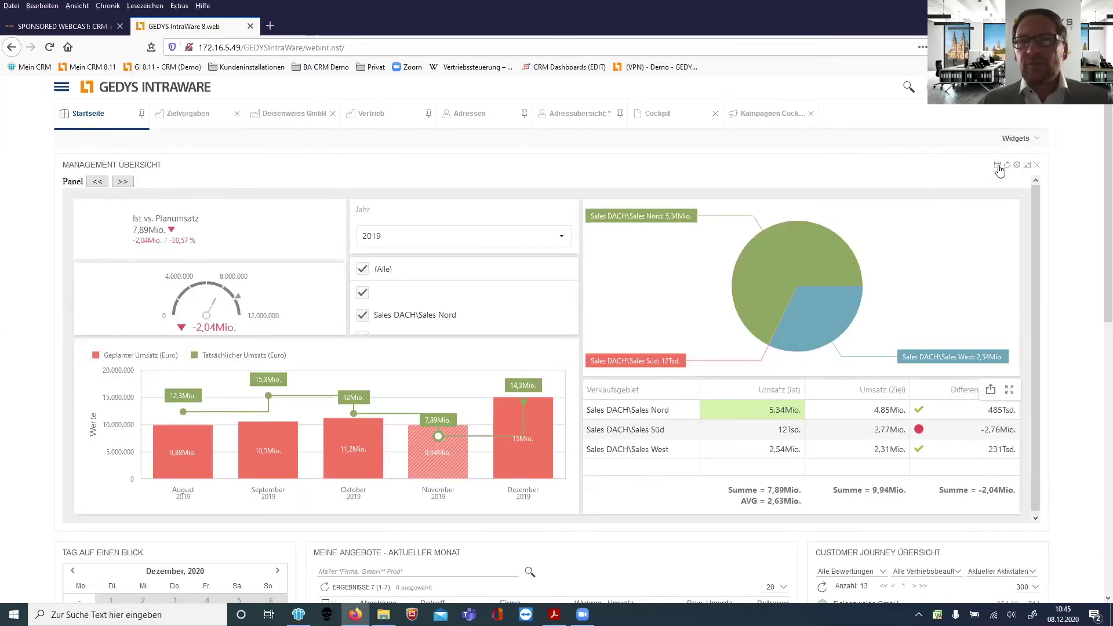
click(995, 168)
mouse_move(137, 195)
mouse_down()
mouse_move(110, 192)
mouse_move(124, 190)
mouse_up()
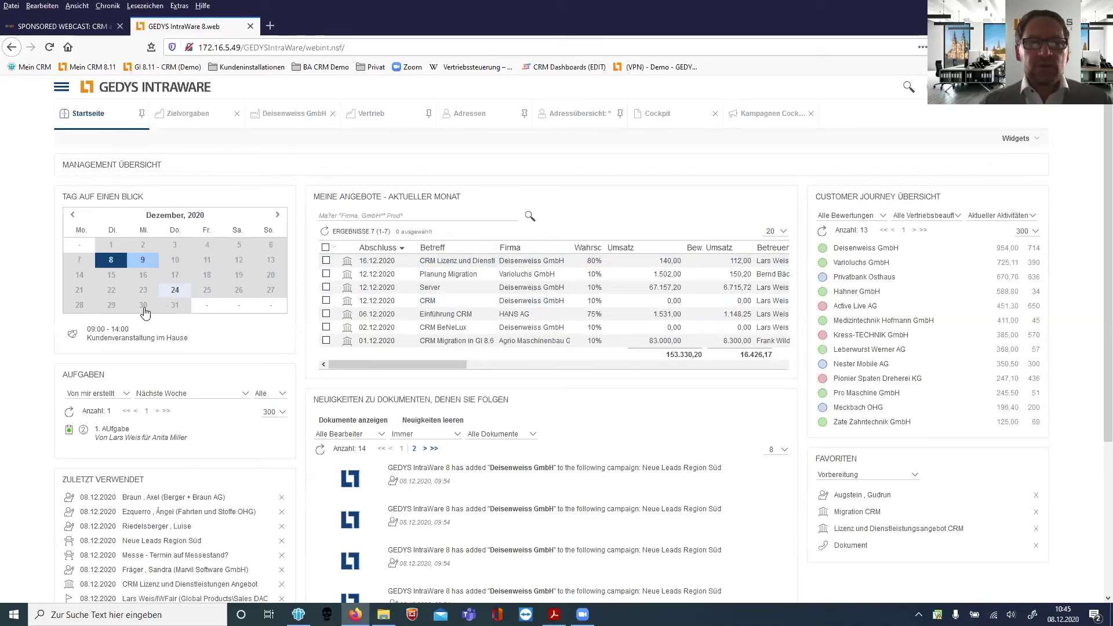
click(112, 261)
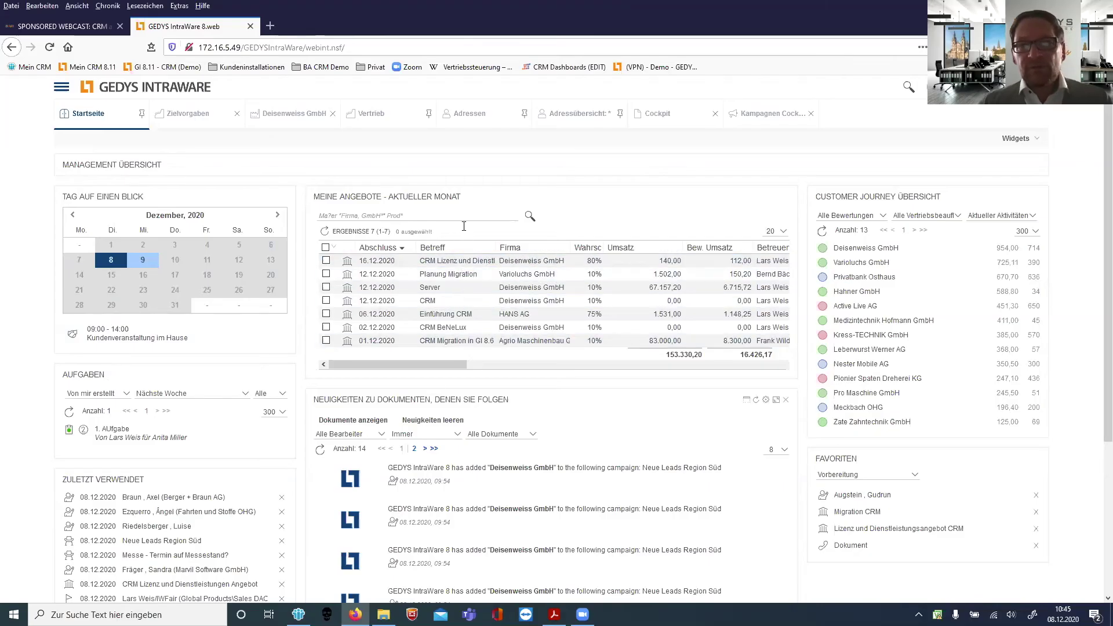
drag(487, 198, 475, 195)
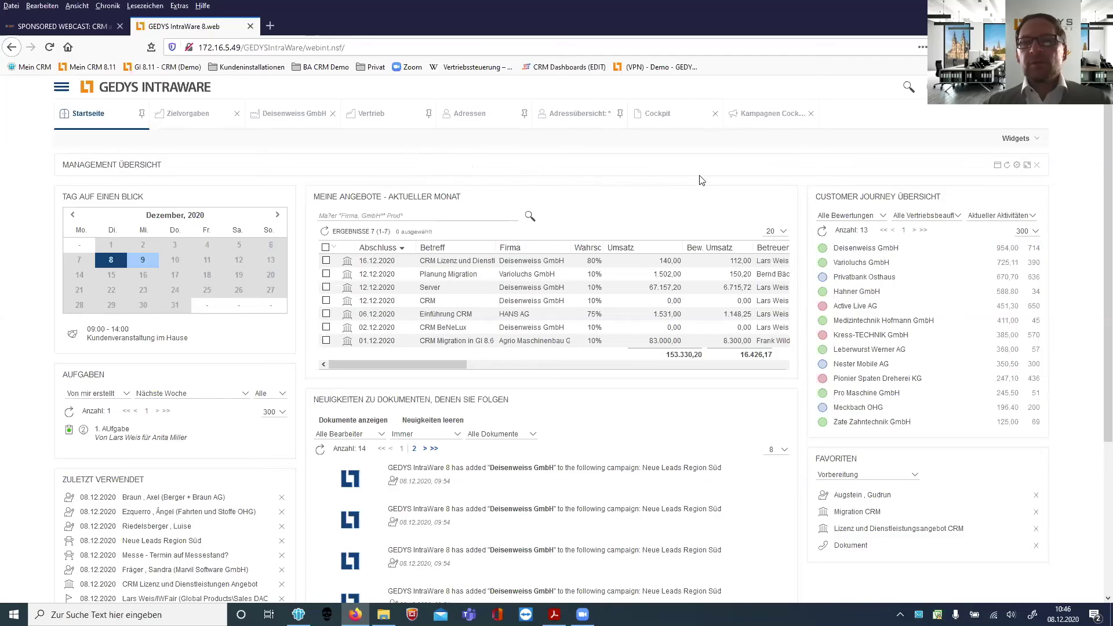
- Review the Management Übersicht charts and the Kampagnen Cockpit once more, leaving the Management Übersicht collapsed on the Startseite
click(997, 165)
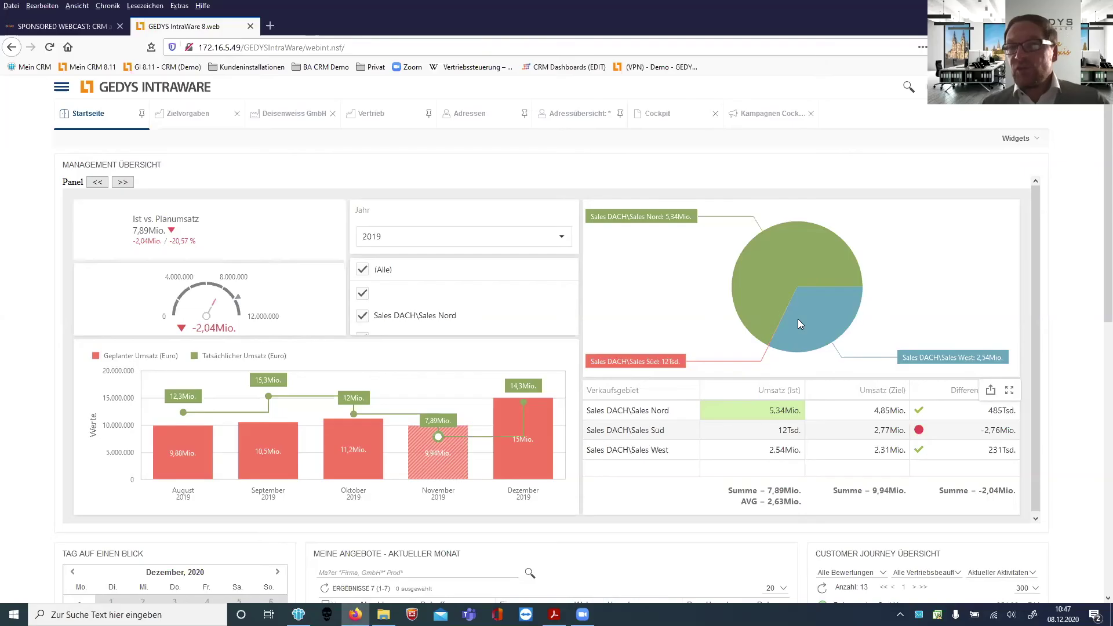
click(775, 119)
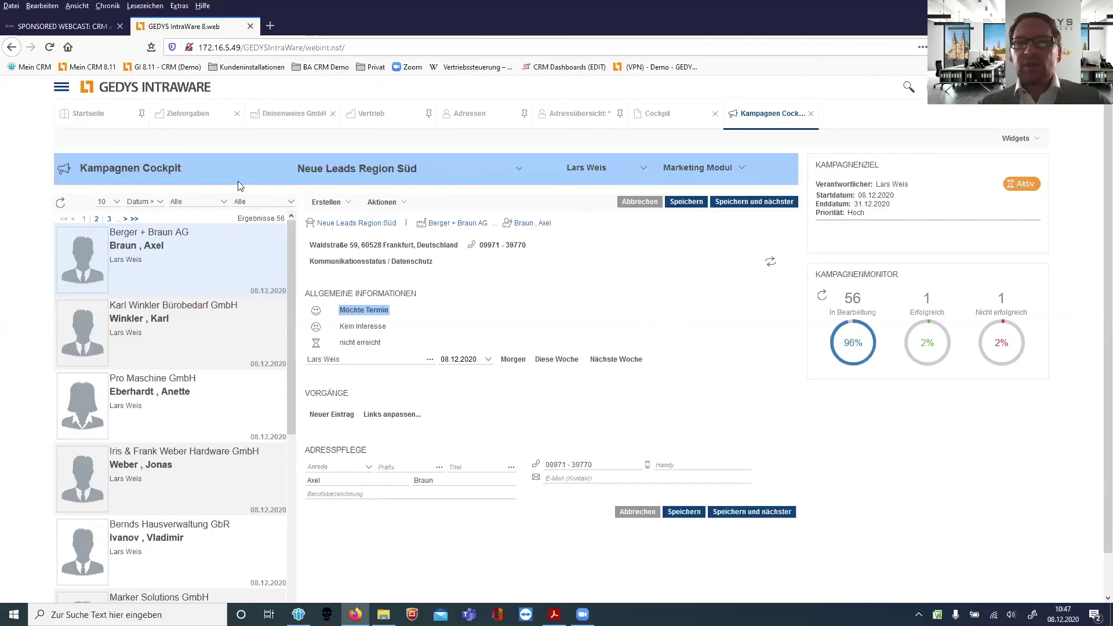
click(86, 119)
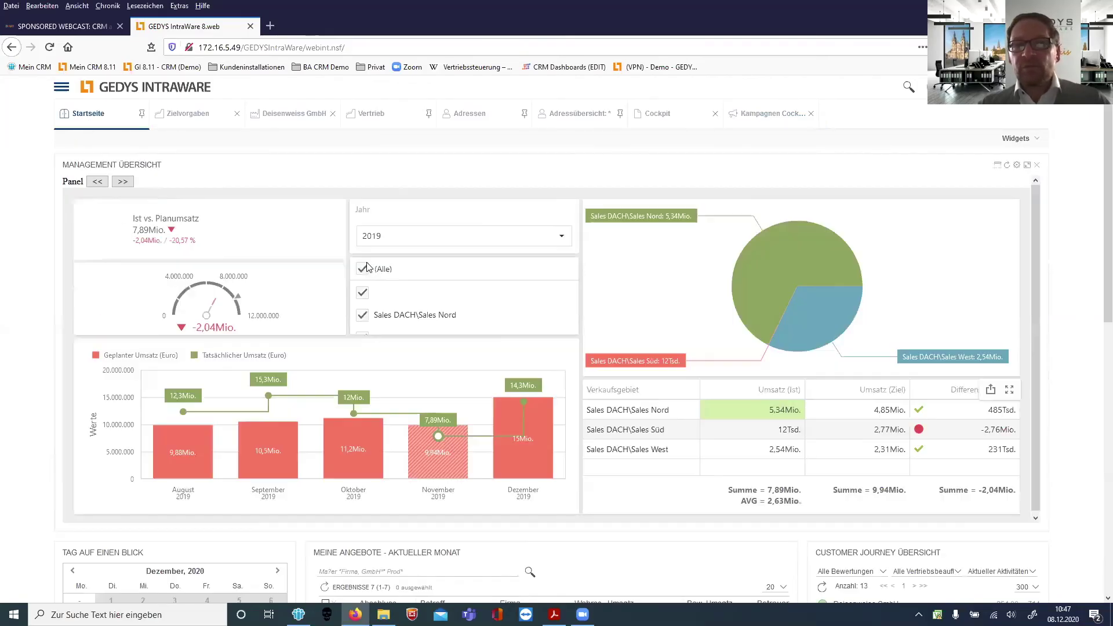
click(997, 165)
mouse_move(449, 196)
mouse_down()
mouse_move(508, 193)
mouse_move(435, 179)
mouse_move(455, 193)
mouse_up()
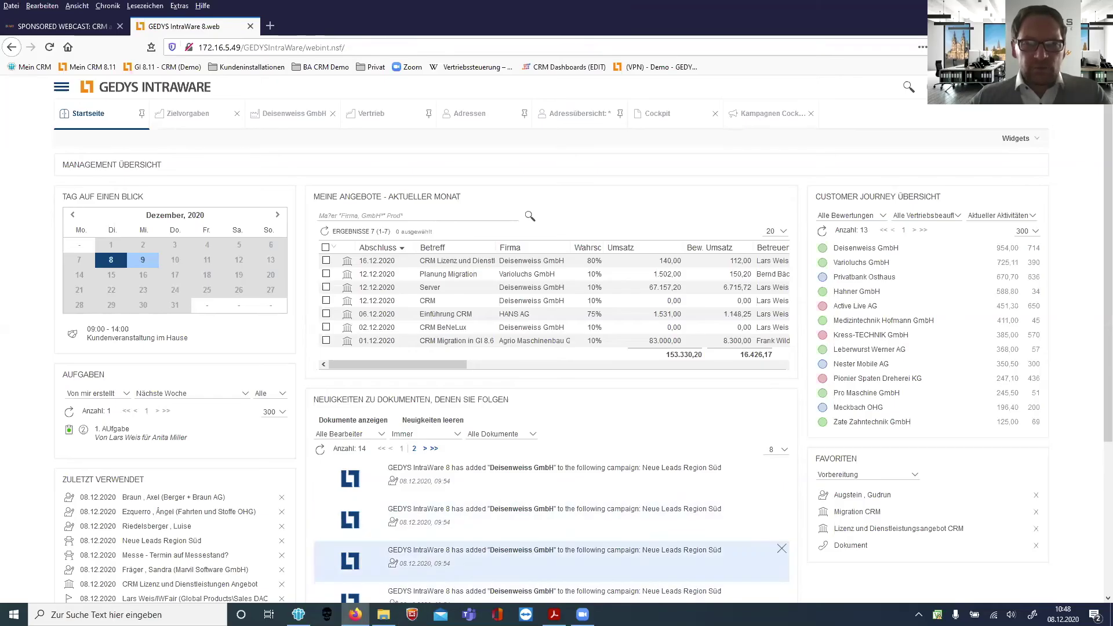
- Connect to computer 172.16.5.49 with Remotedesktopverbindung, entering the account password and accepting the untrusted certificate
click(14, 614)
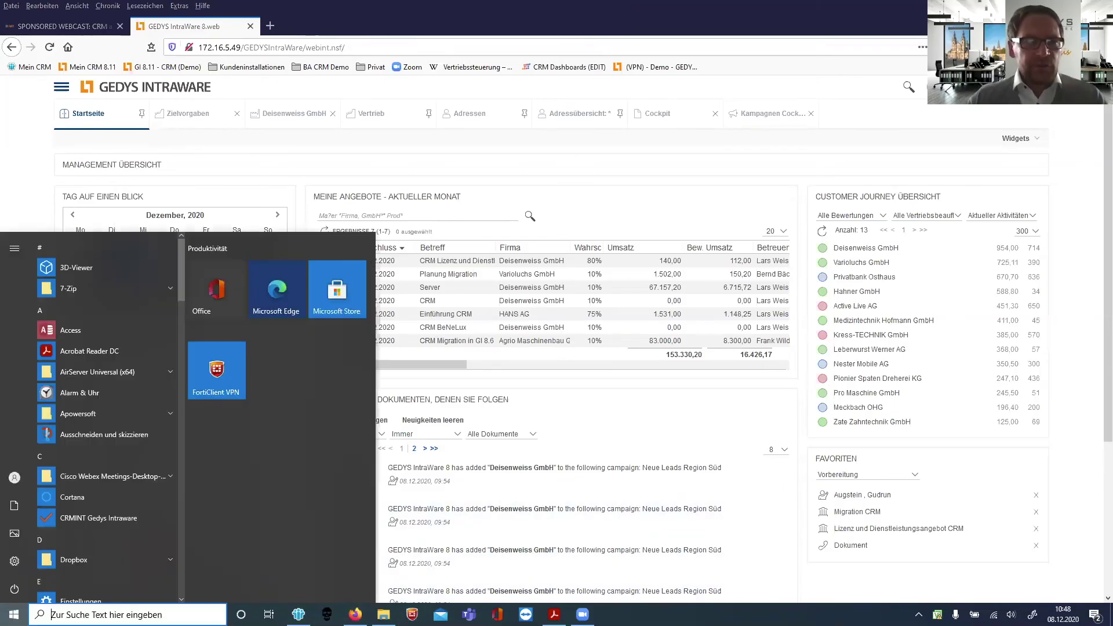
text(rdp)
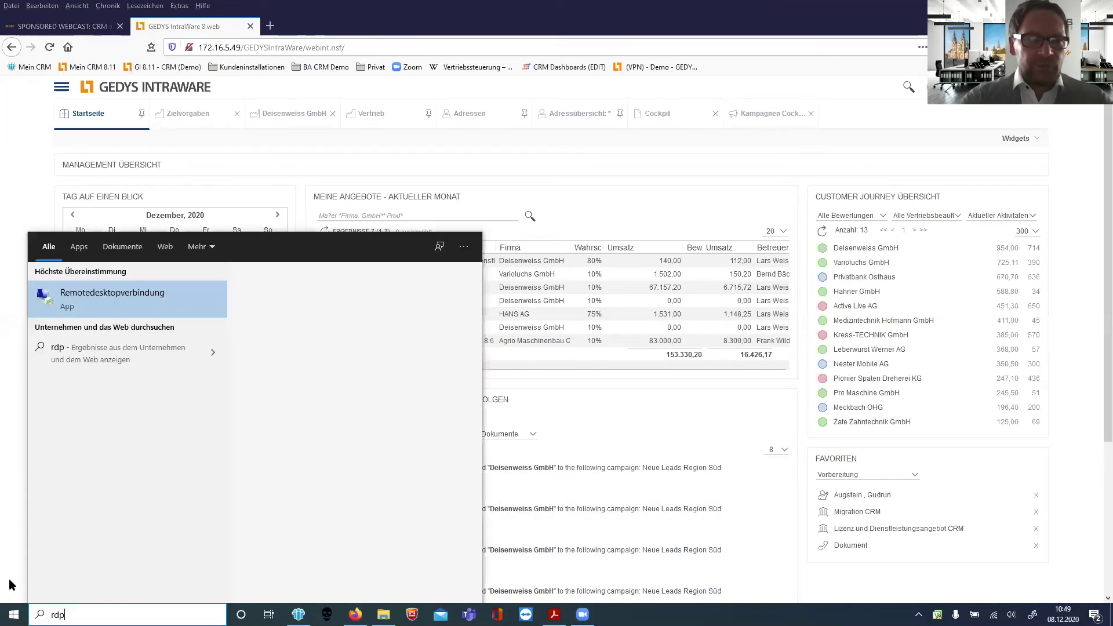
key(Return)
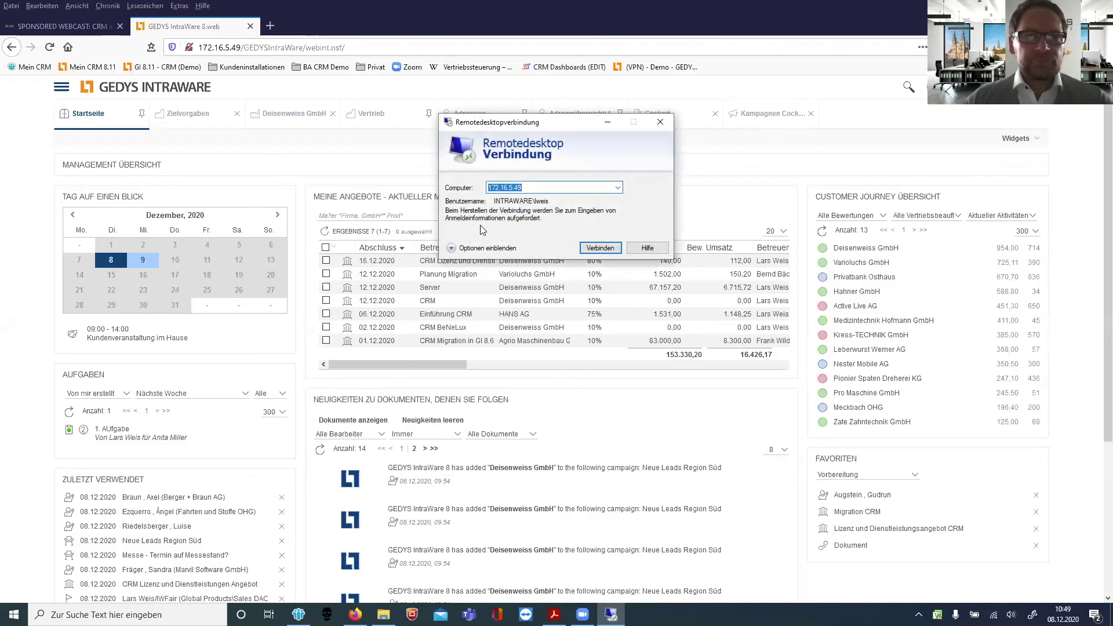
click(589, 248)
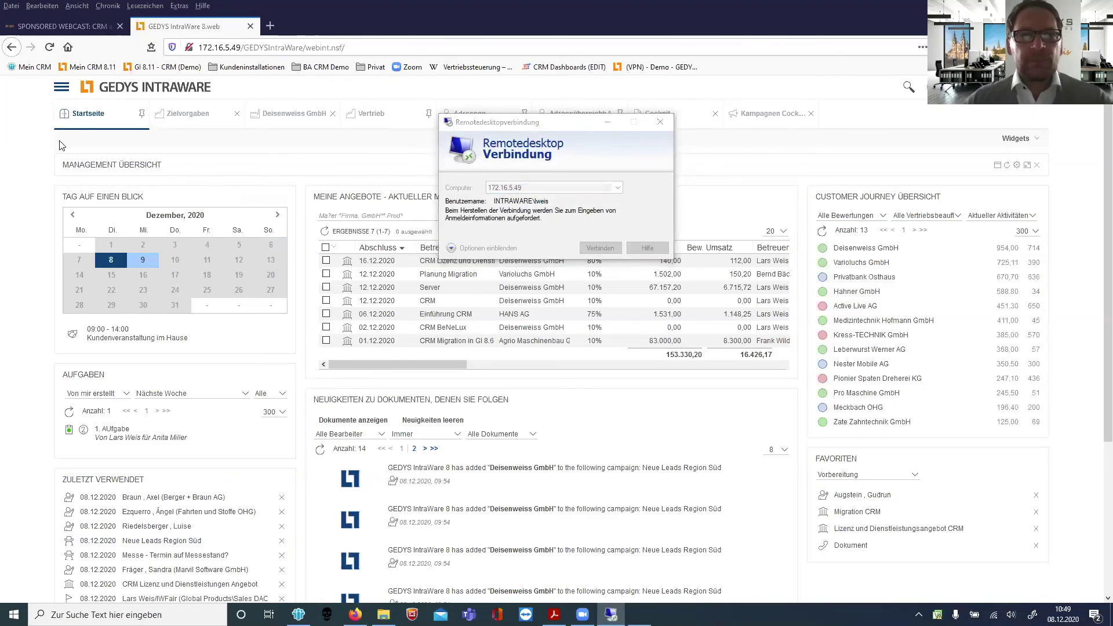
text(*******)
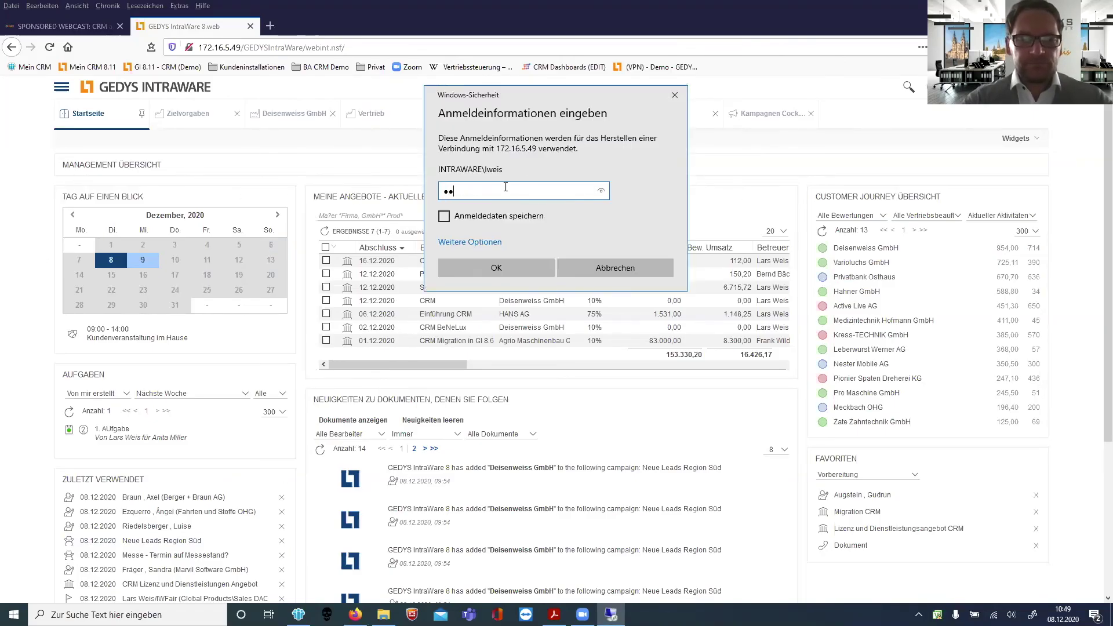
key(Return)
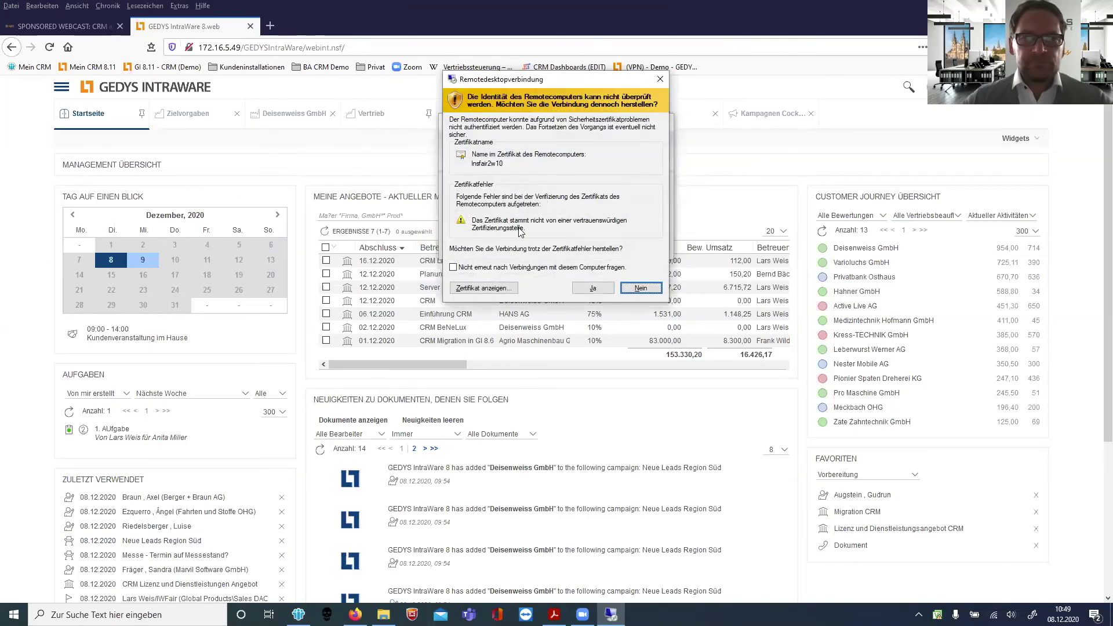
click(592, 288)
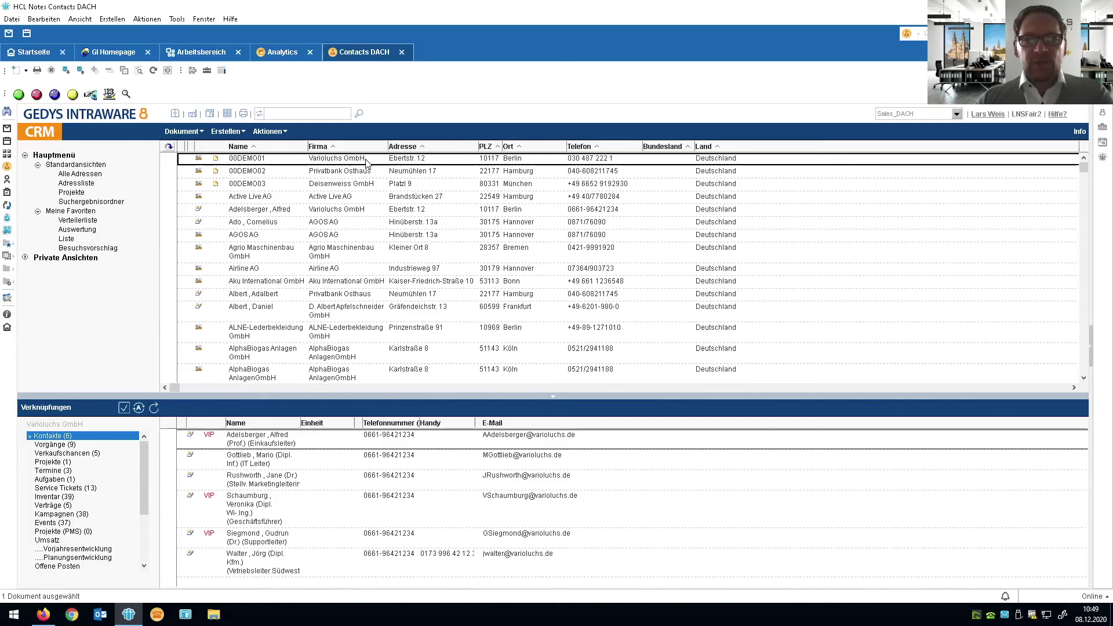
- Enlarge the Verknüpfungen area, find Deisenweiss GmbH in Alle Adressen with deis, and list the Vorgänge linked to its company record
drag(450, 391, 458, 294)
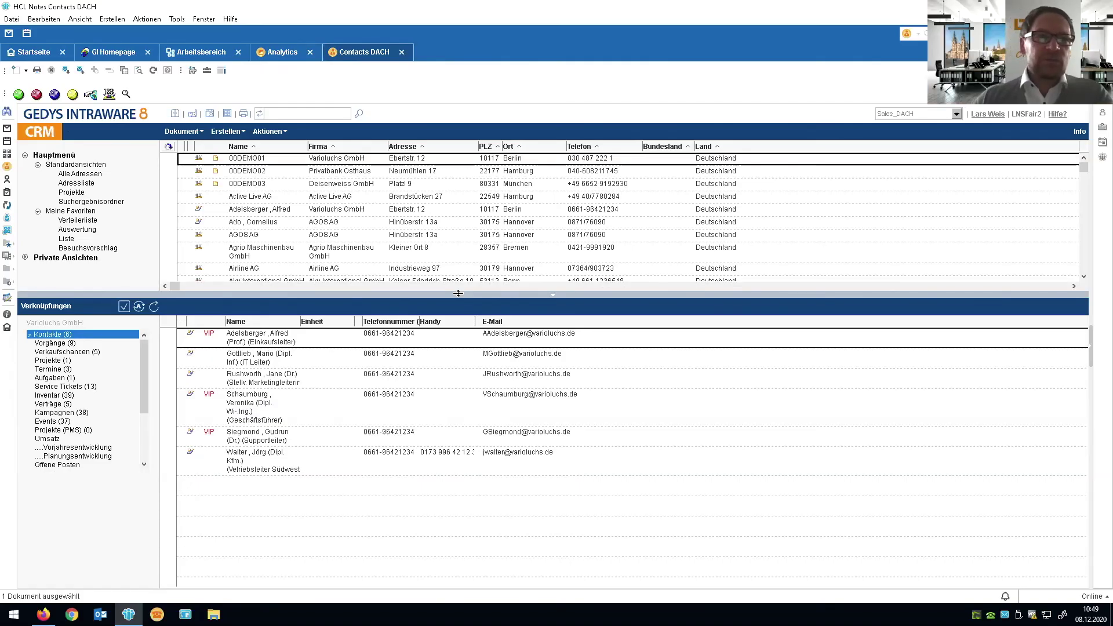
click(93, 174)
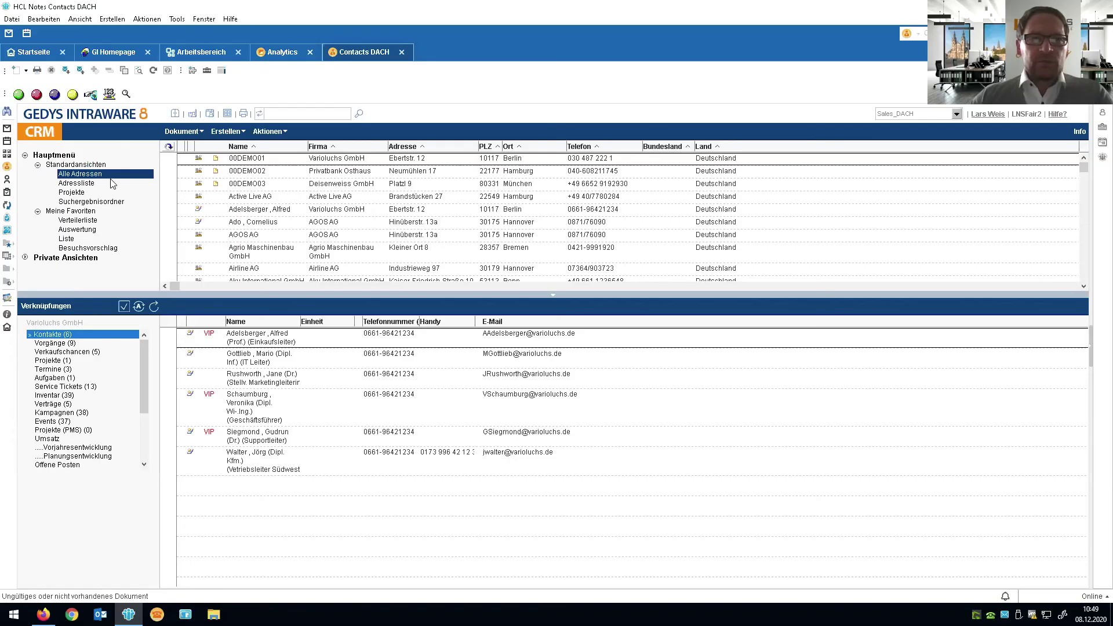
text(deis)
key(Return)
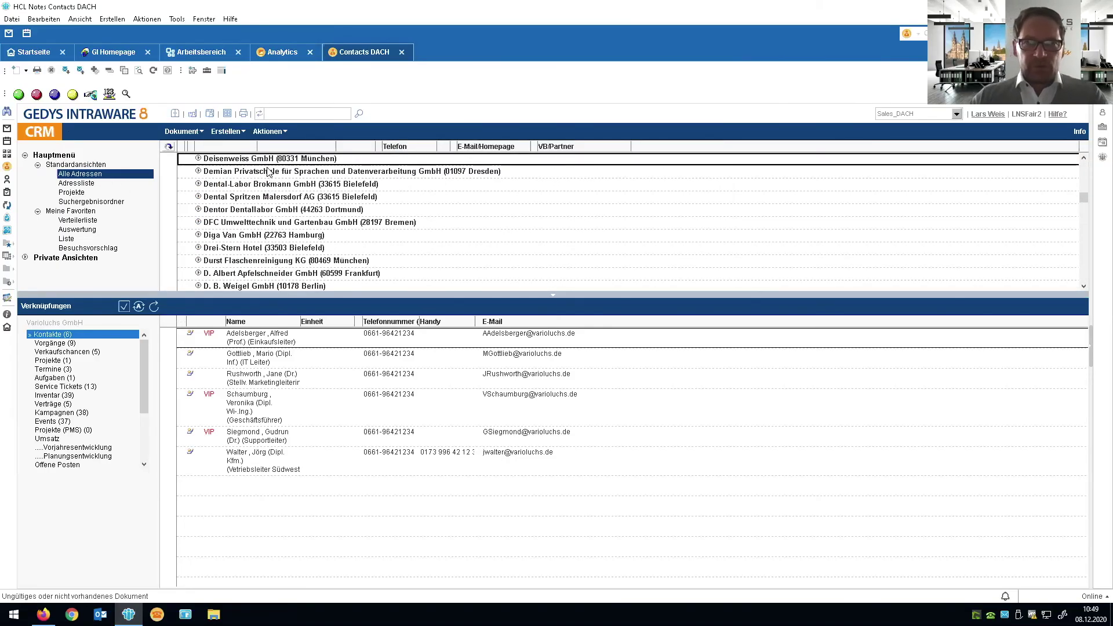
double_click(270, 160)
click(326, 184)
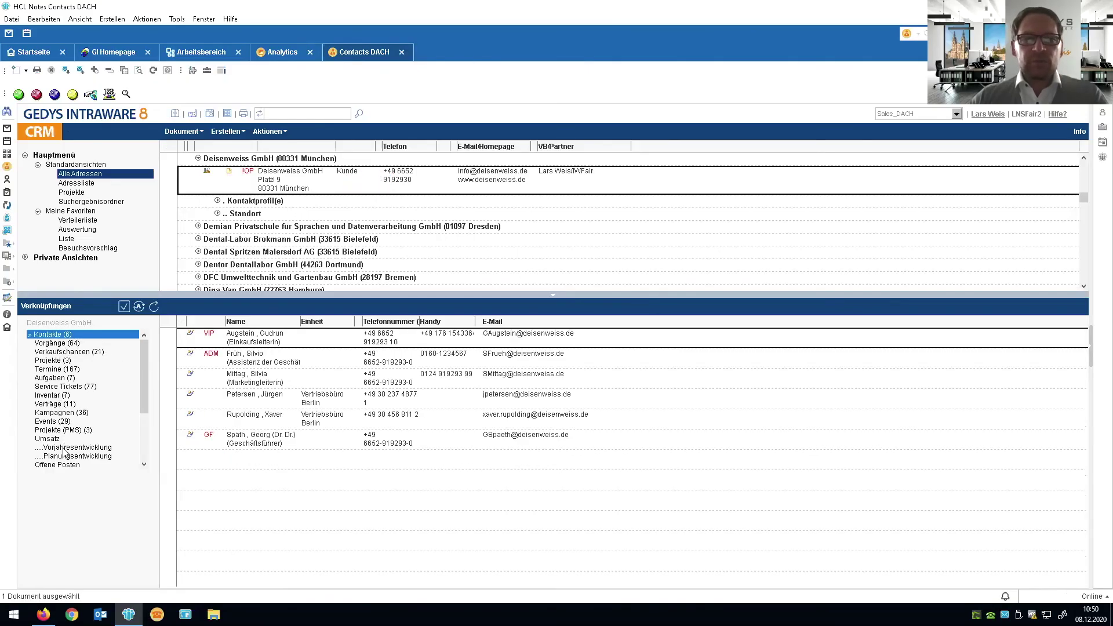
click(58, 344)
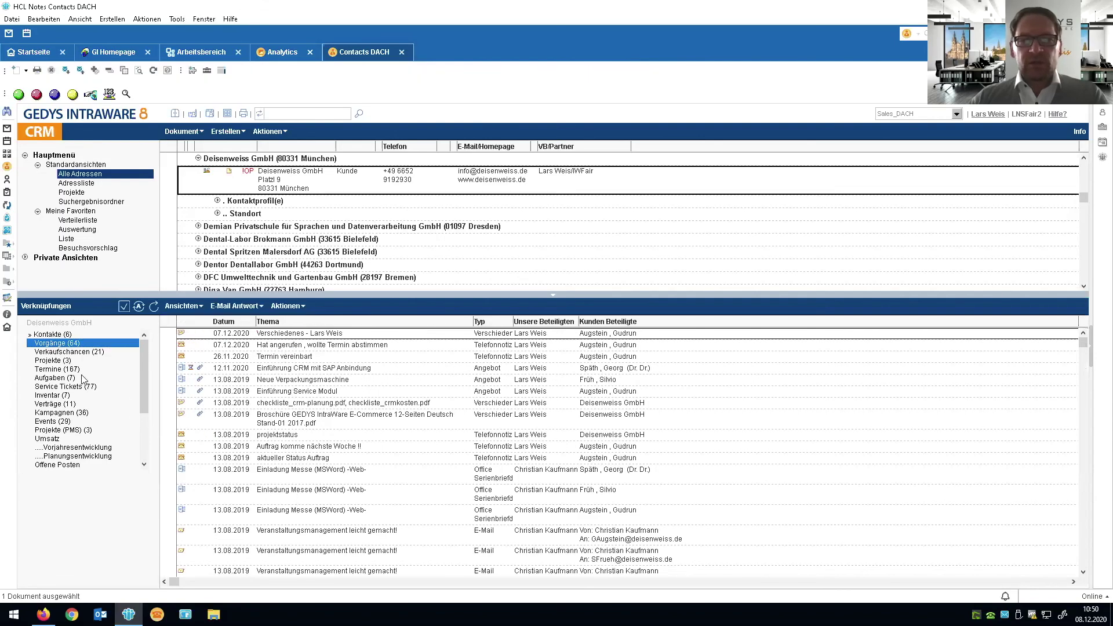
- Switch from the Deisenweiss GmbH links to the mail inbox and show the Business Mail mini view
click(74, 352)
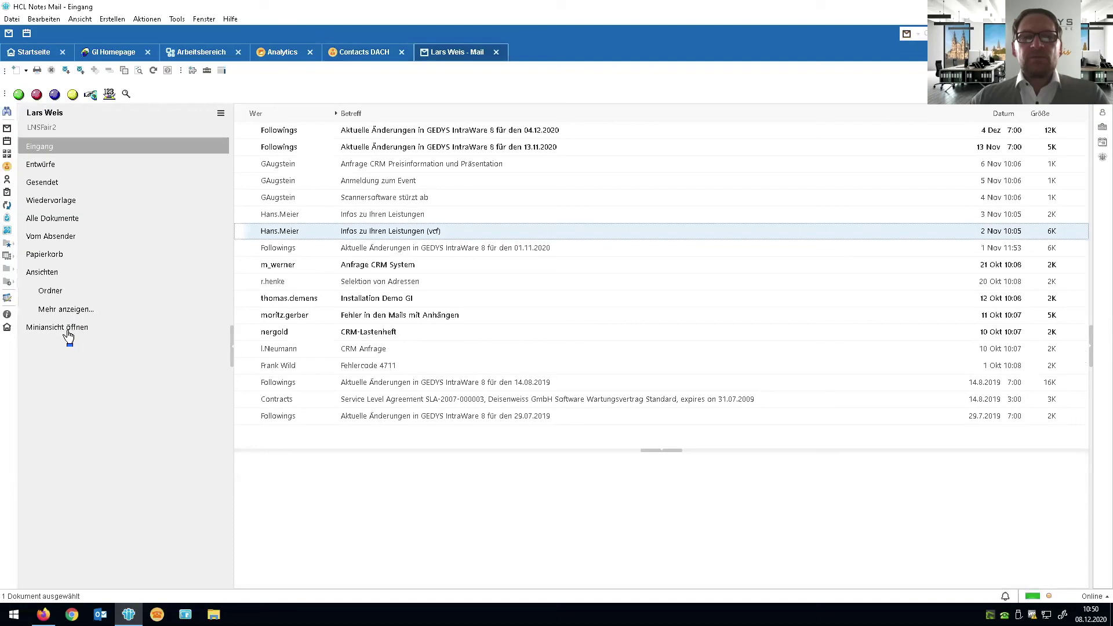
click(68, 330)
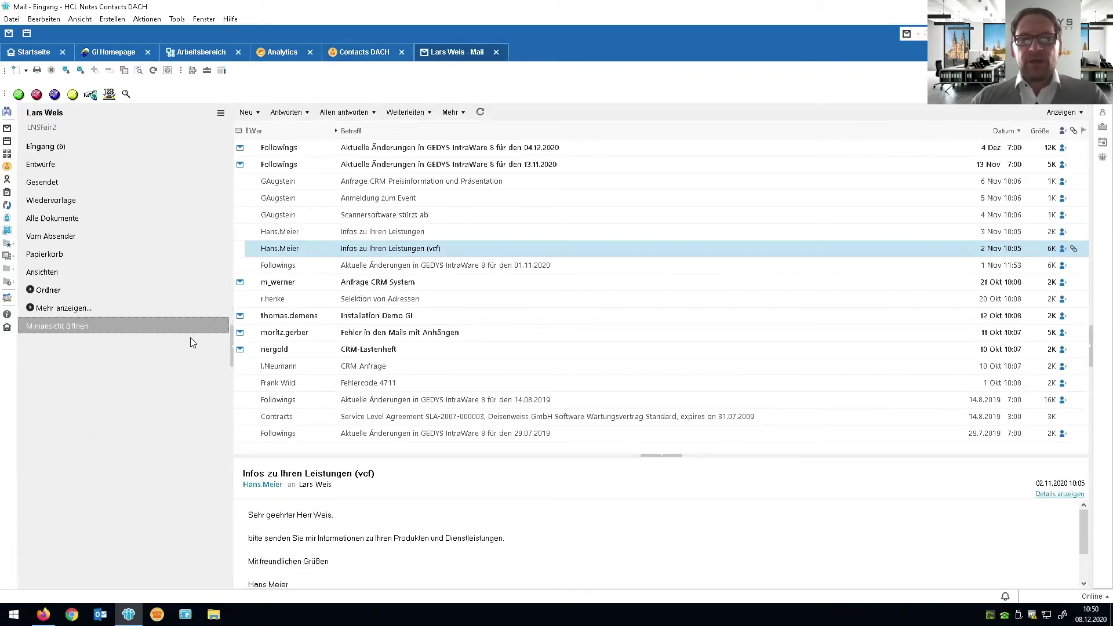
click(82, 324)
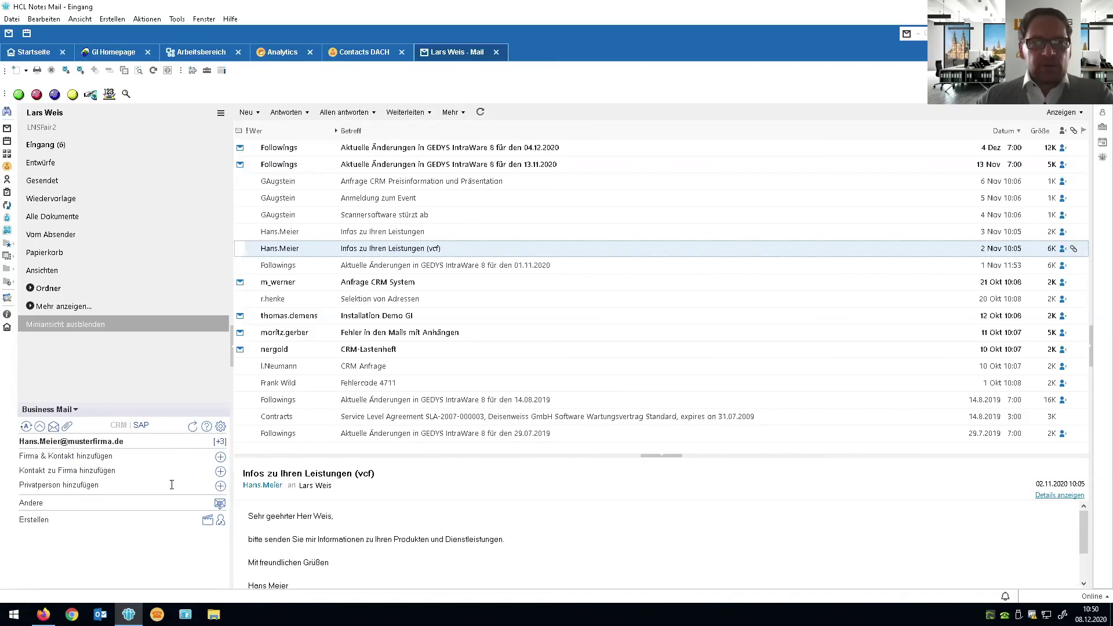
- Select the mail Anfrage CRM Preisinformation und Präsentation and review the sender's CRM contact details and Vorgänge in Business Mail
click(335, 187)
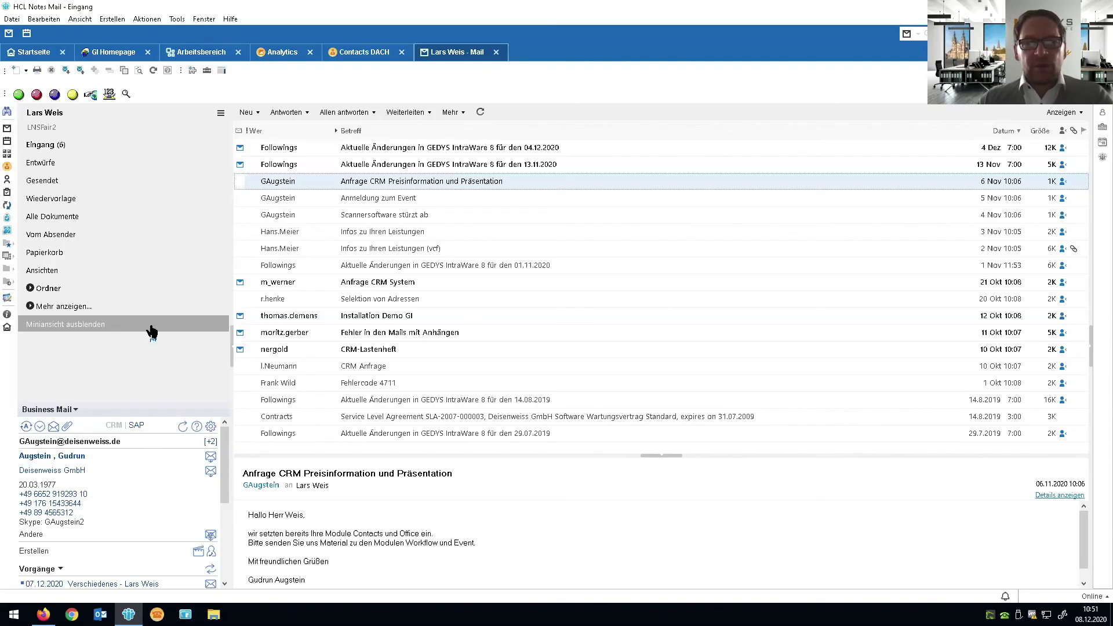
scroll(160, 452, down, 5)
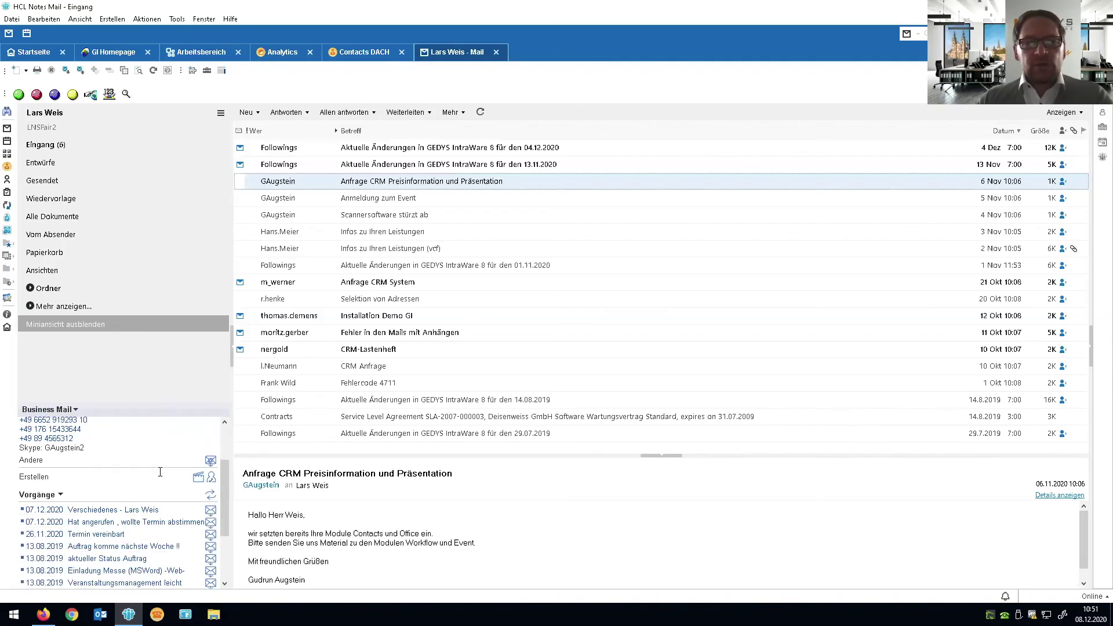
scroll(106, 454, up, 5)
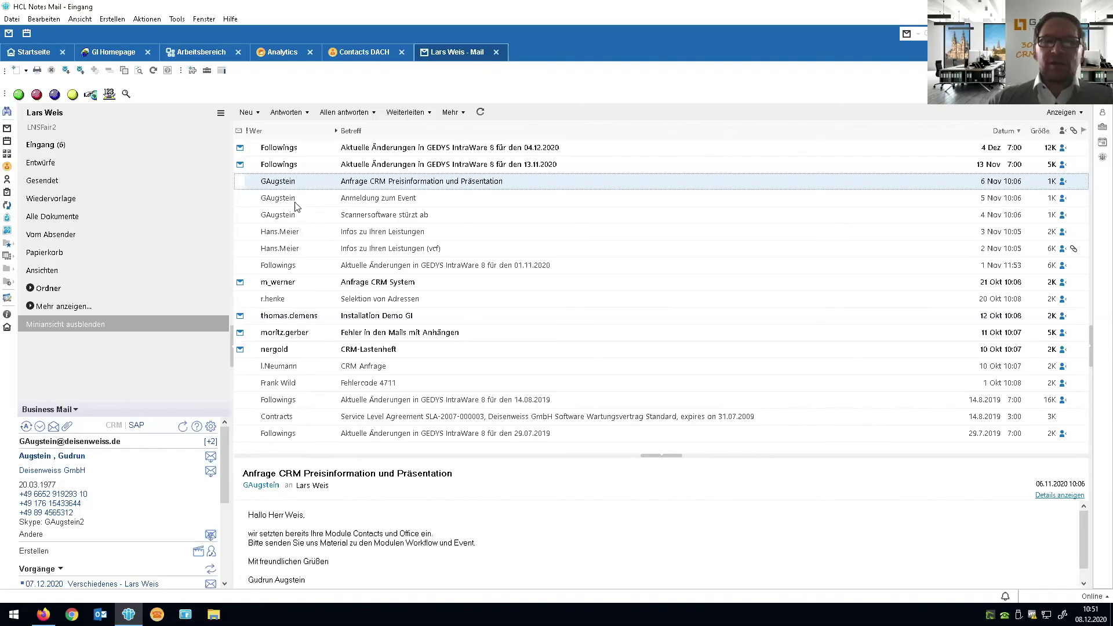
- Switch Business Mail to the sender's SAP data and enlarge the area in height and width to show the Aufträge
click(136, 425)
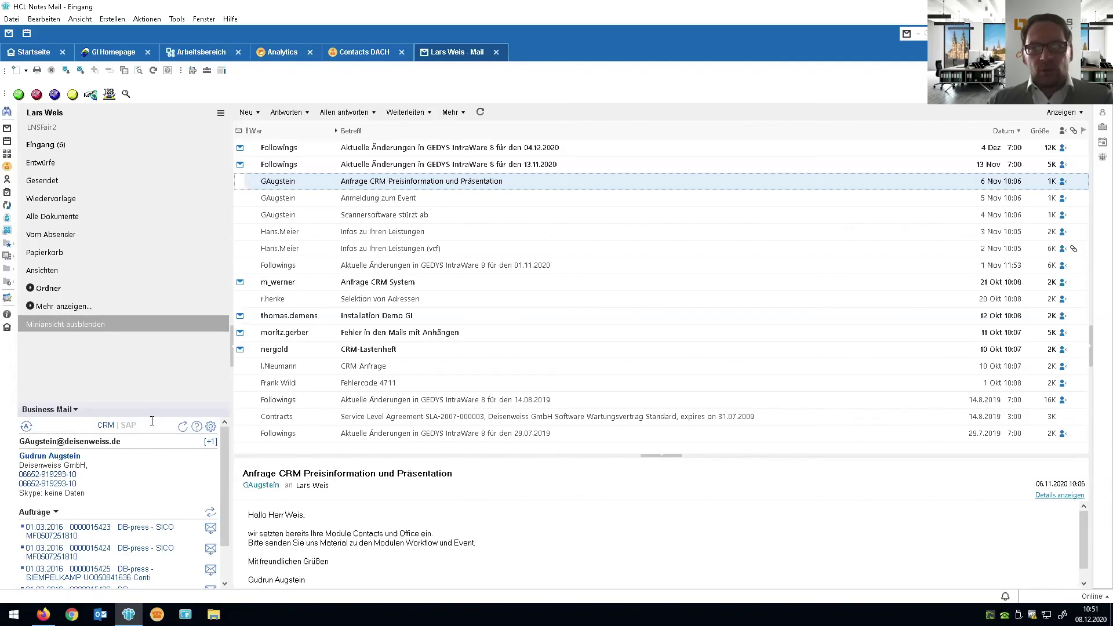
drag(154, 400, 163, 246)
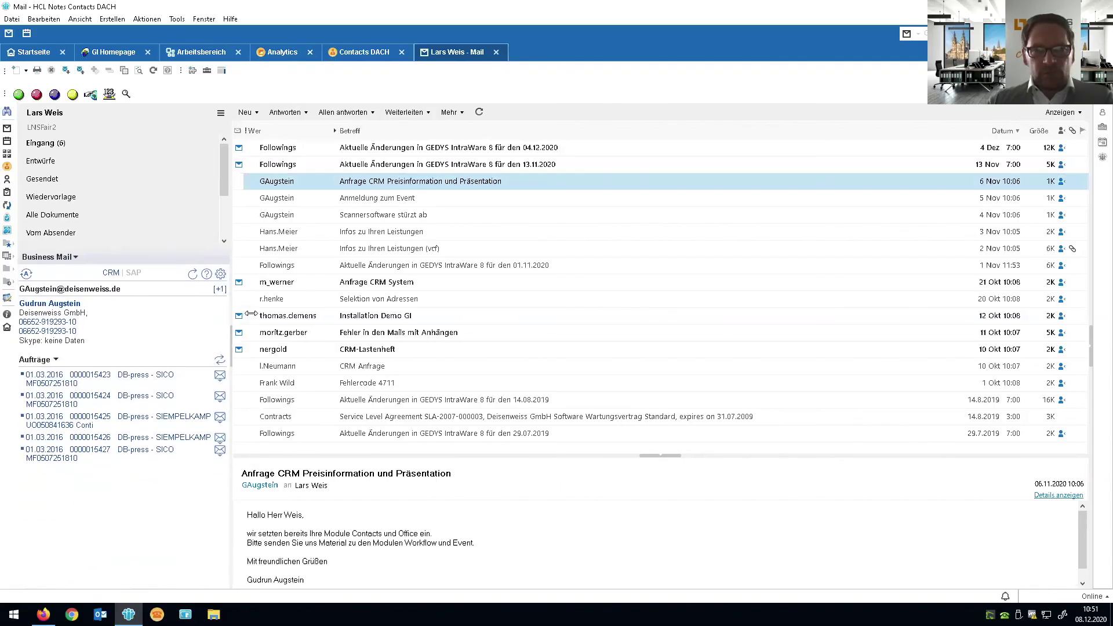
drag(233, 323, 358, 320)
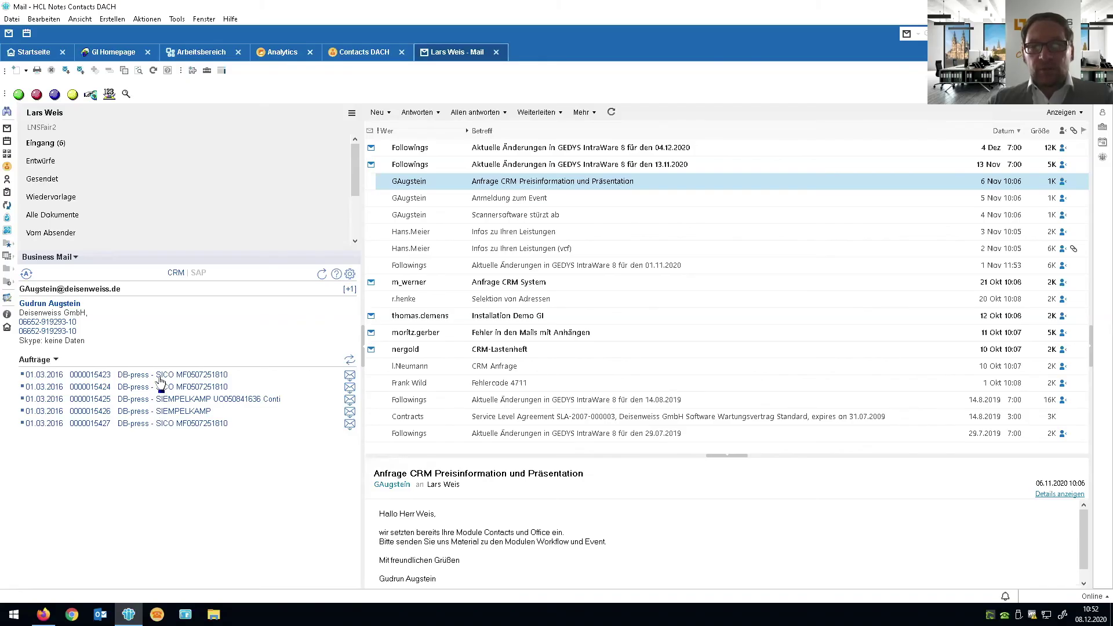
- Open the mail sender's SAP customer record for Deisenweiss GmbH from Business Mail, examine its general data, and log off from SAP
mouse_move(492, 189)
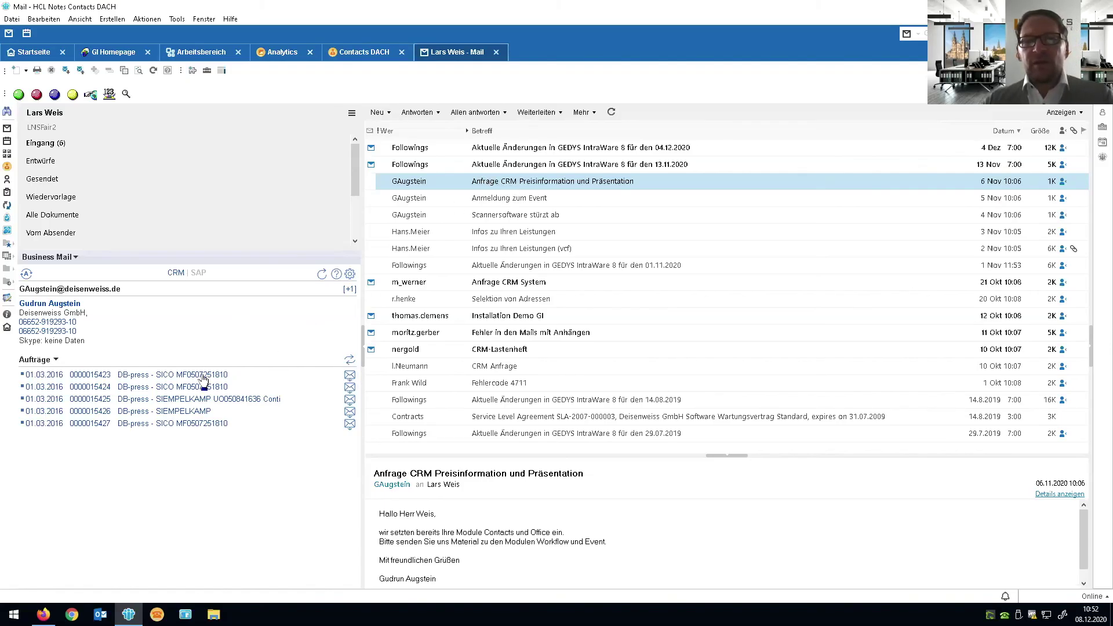
click(66, 308)
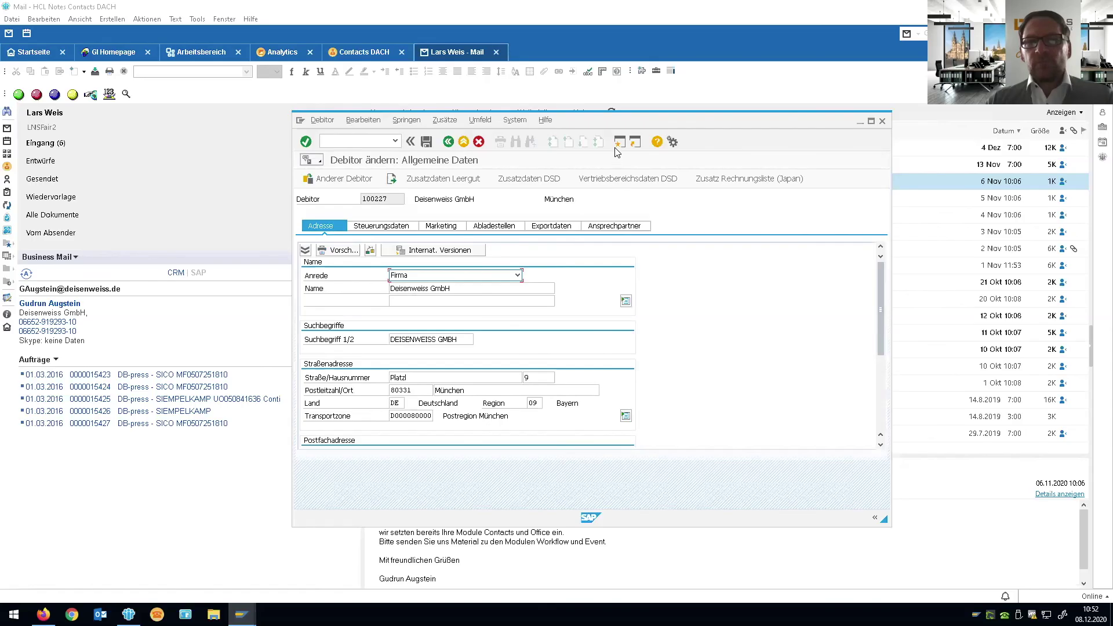
drag(610, 122, 703, 117)
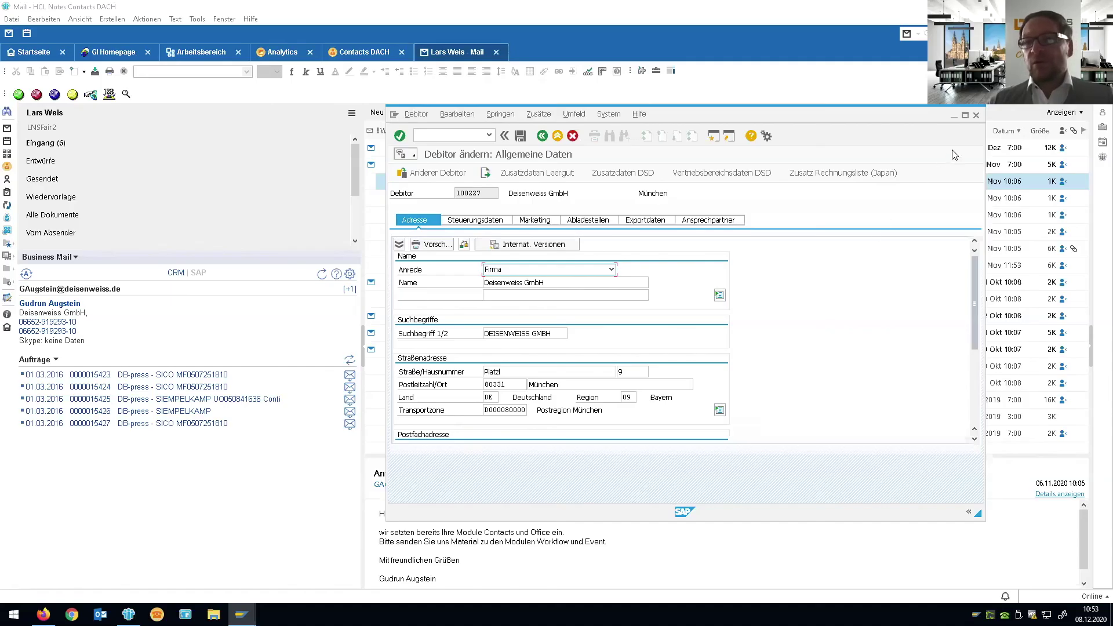
click(978, 116)
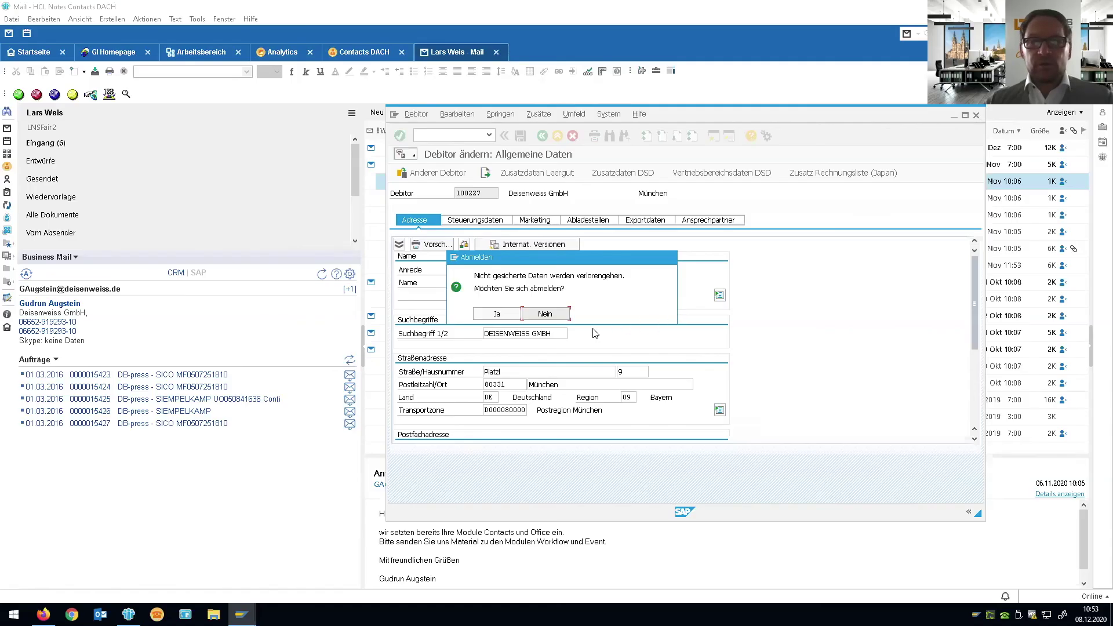
click(497, 315)
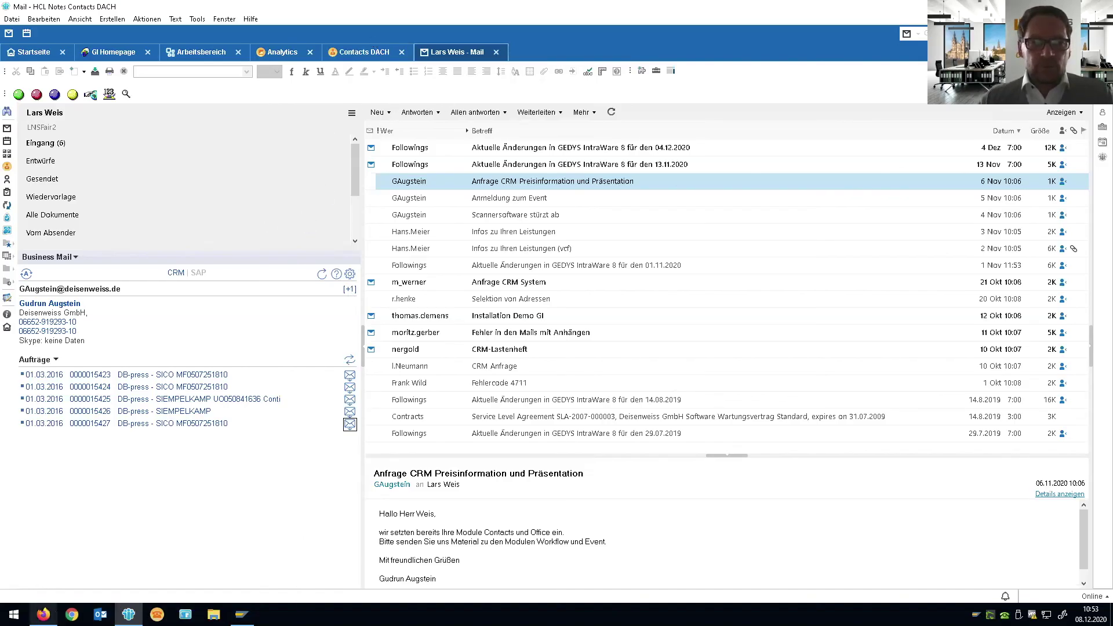
- View the GEDYS IntraWare web login page in the remote computer's Firefox, and minimize the remote session to return to the local Startseite
click(43, 615)
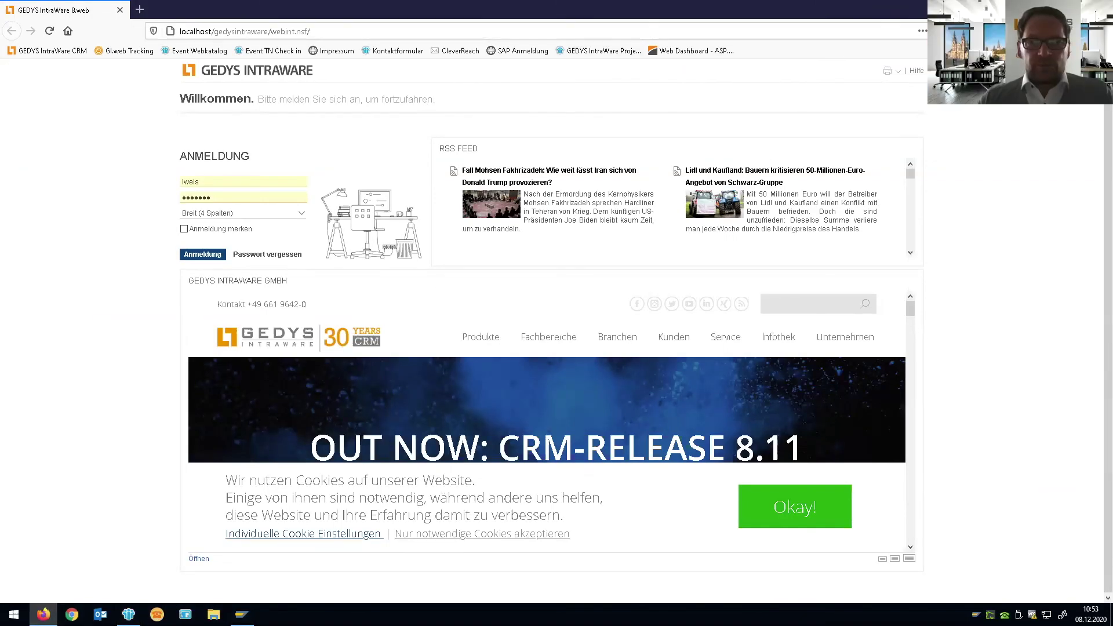
mouse_move(43, 615)
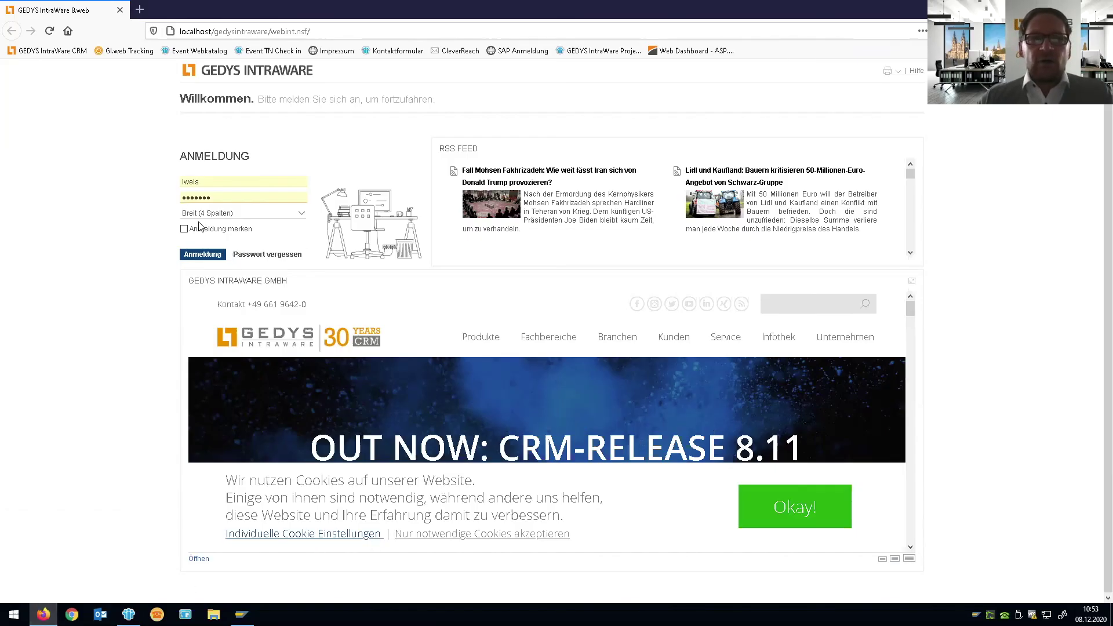
mouse_move(676, 6)
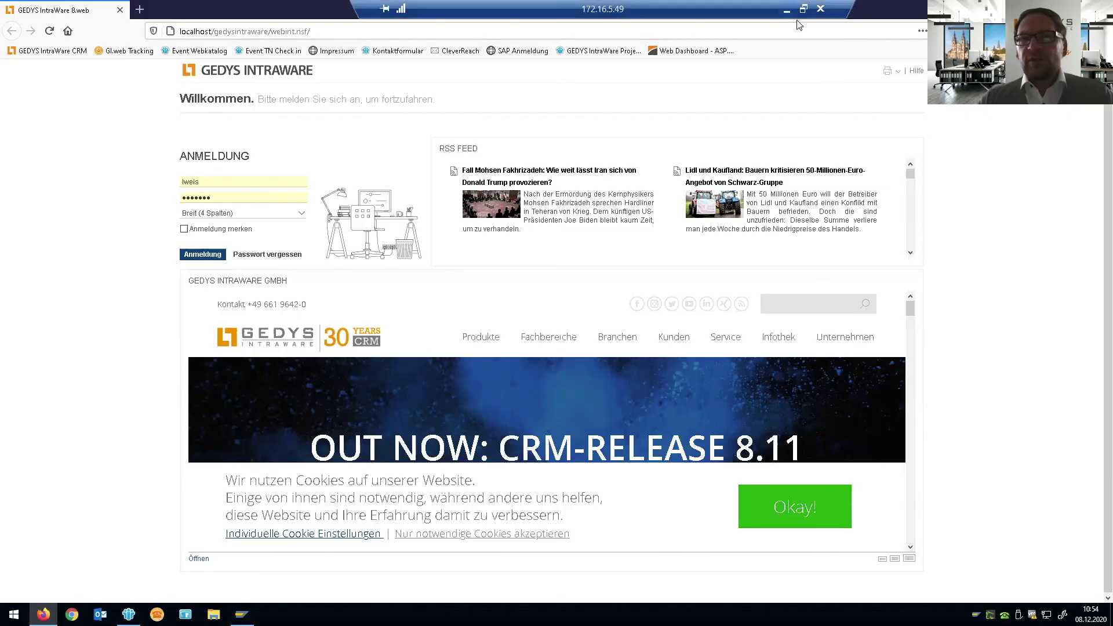
click(787, 9)
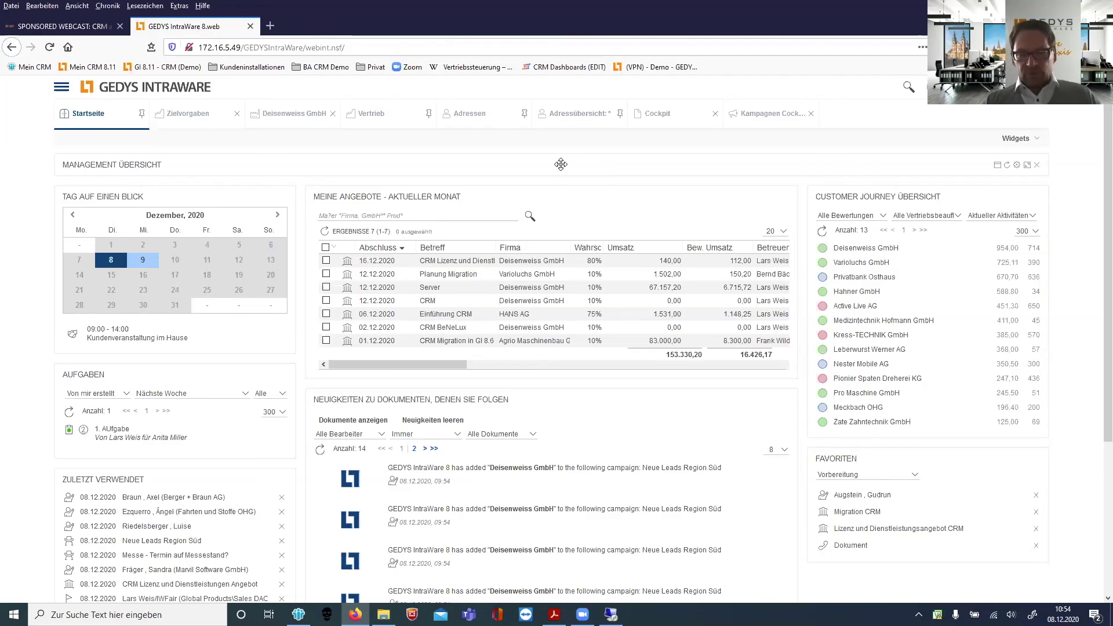
- Expand the Management Übersicht on the Startseite, load DashboardEigene from its dashboard list, and hide the list again
click(997, 167)
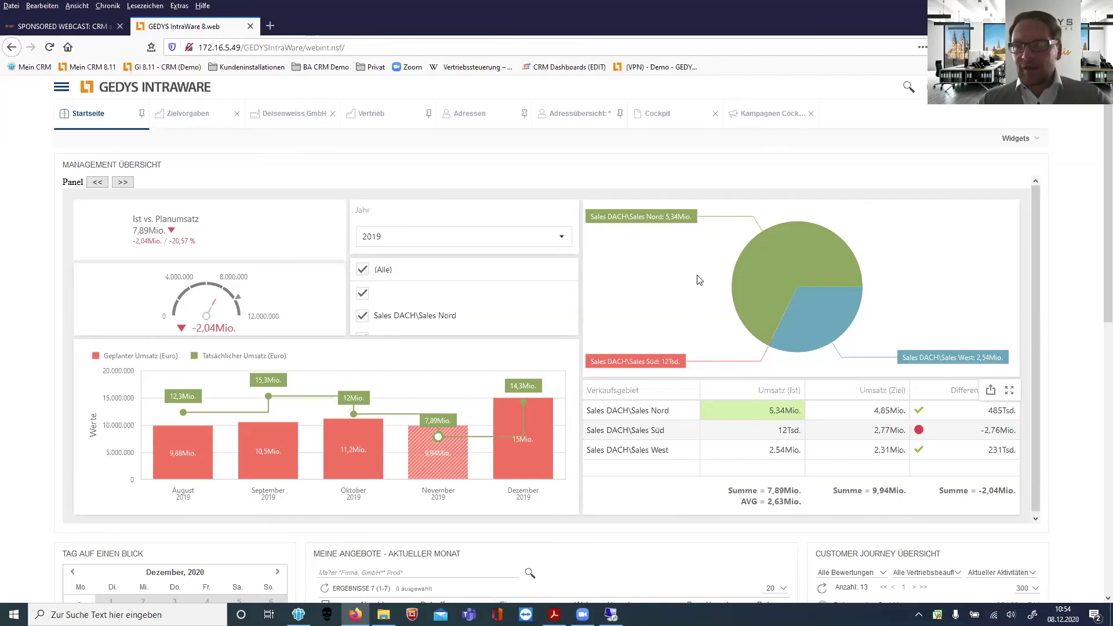
click(123, 182)
click(100, 253)
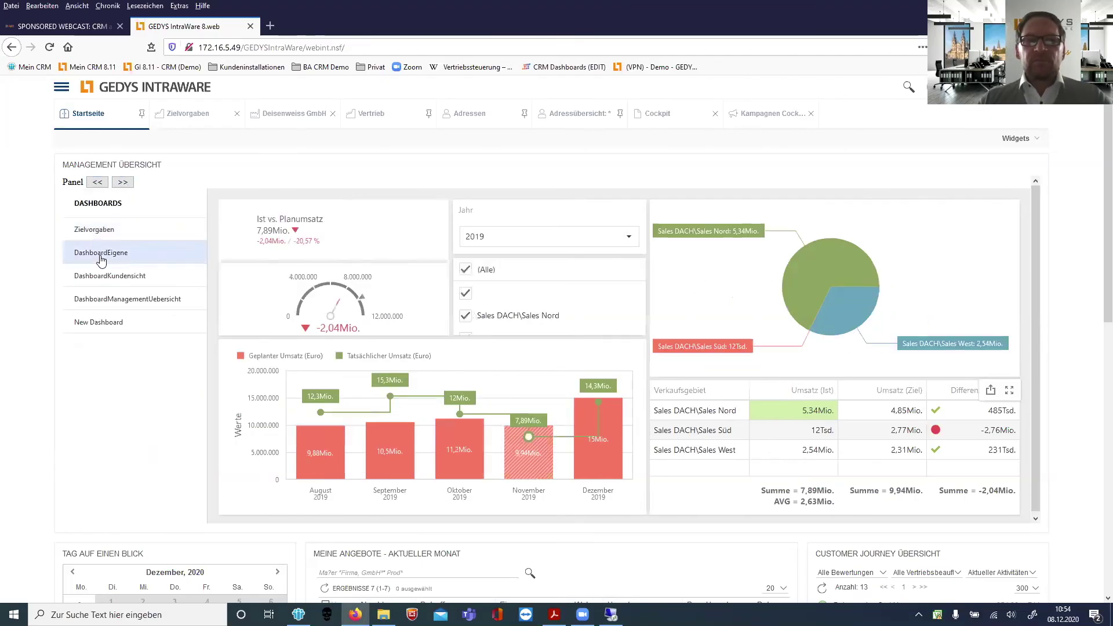
click(102, 183)
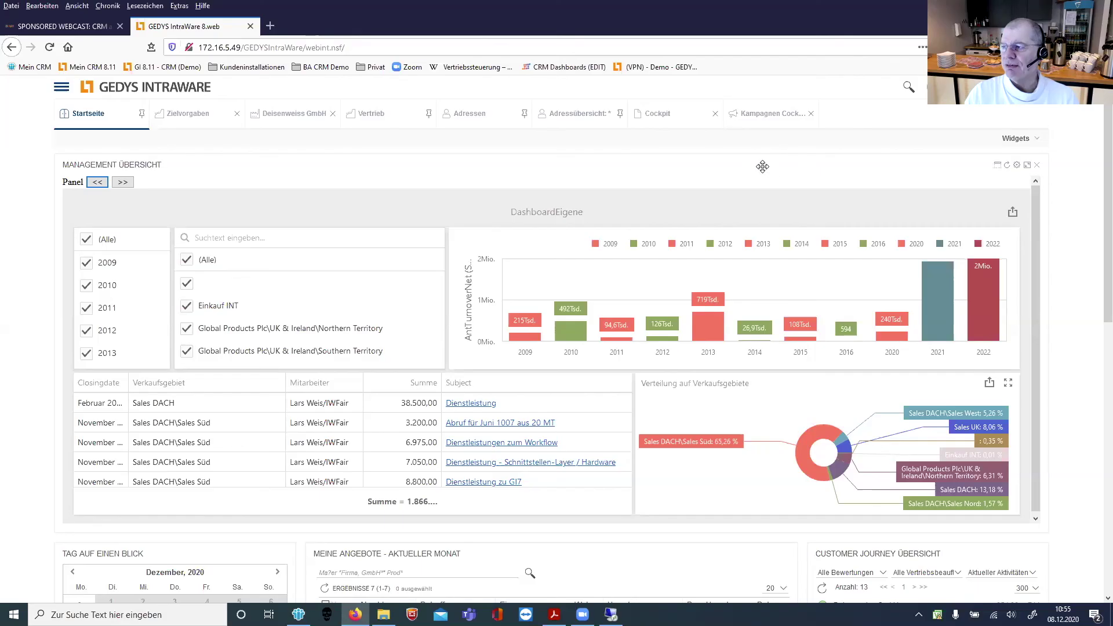
drag(650, 164, 669, 166)
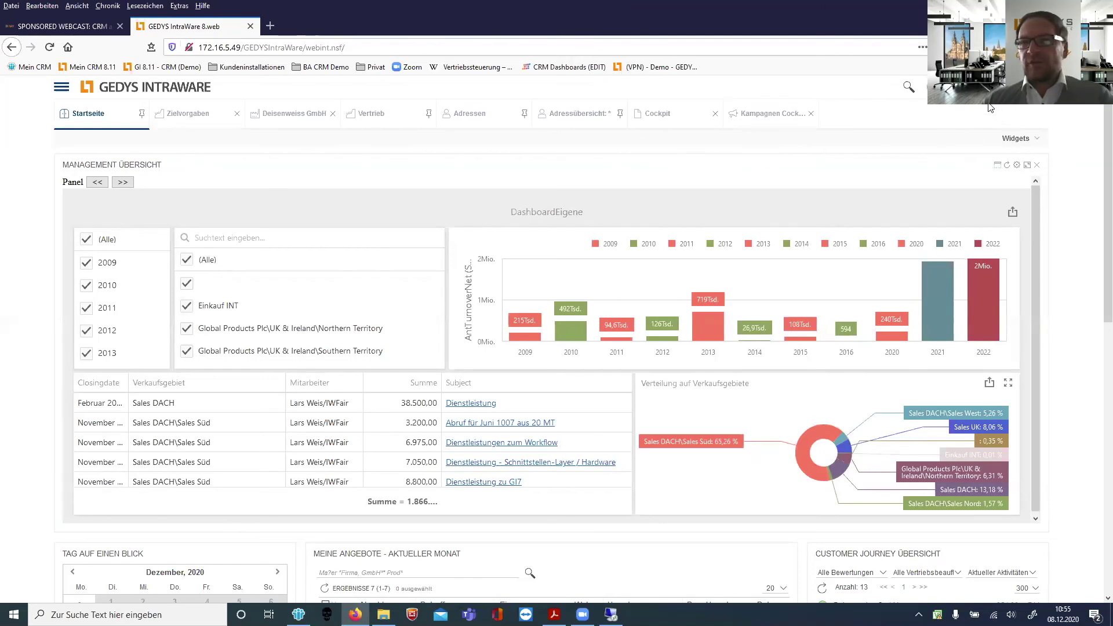
- Check the role setting in the user profile options, and collapse the Management Übersicht on the Startseite
click(934, 87)
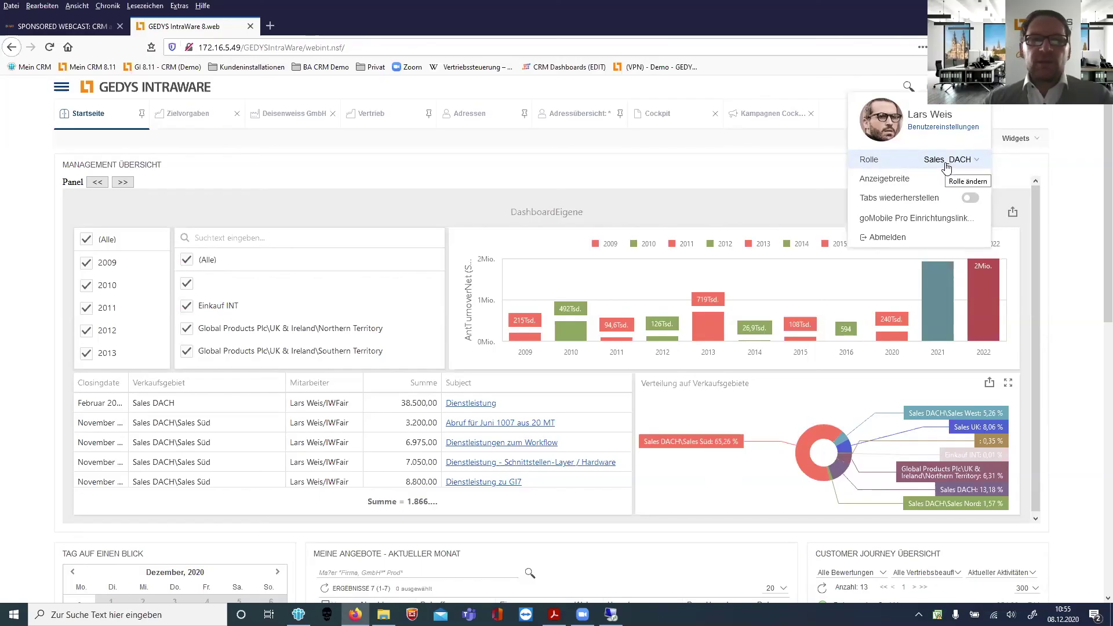
click(556, 169)
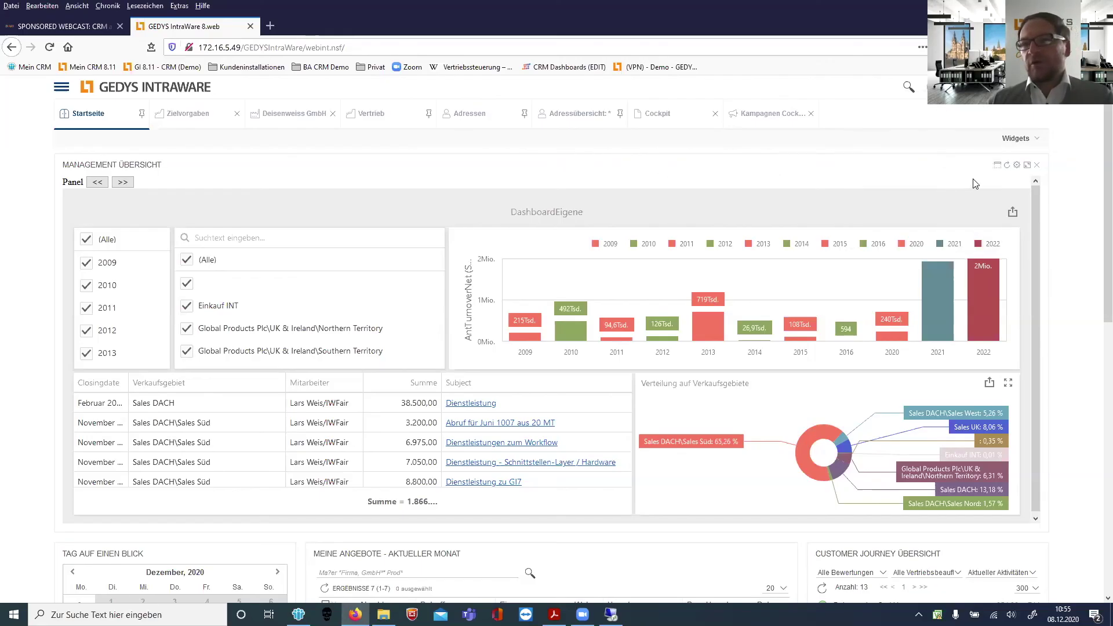
click(997, 166)
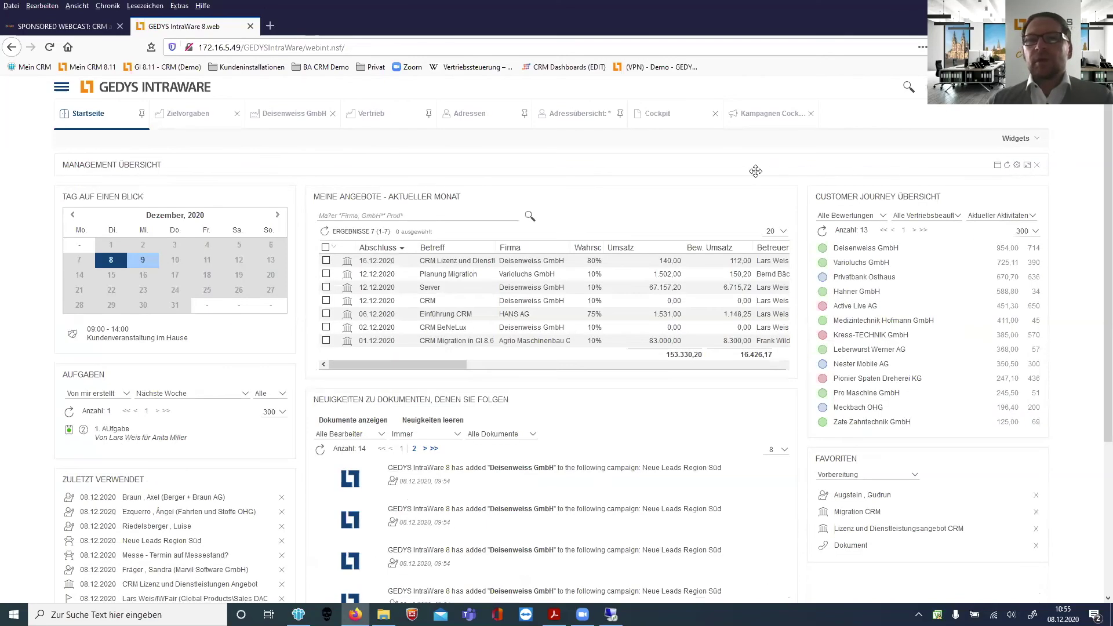